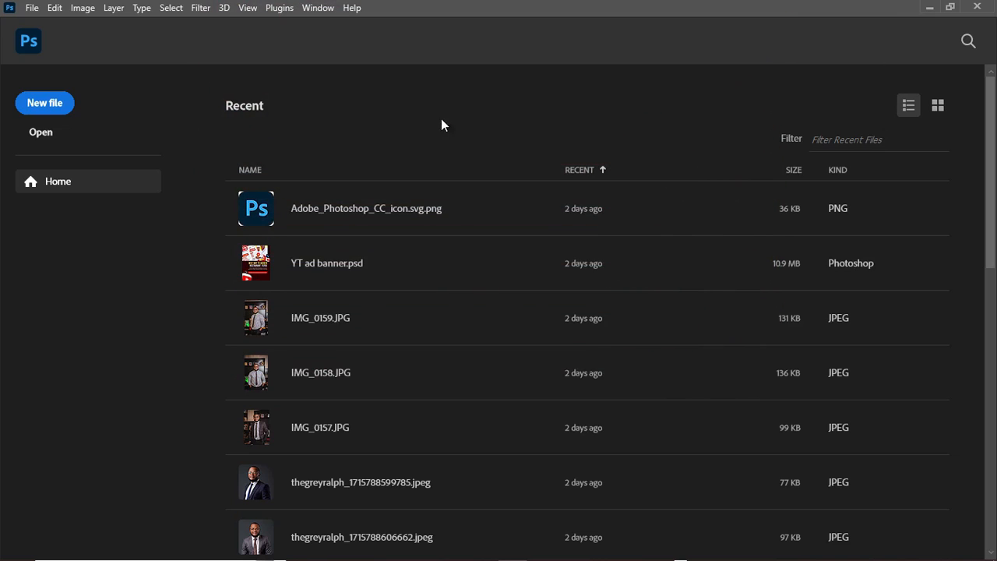
Create a new custom-named 4 x 4 inch document at 300 pixels/inch in RGB Color with a white background.
{"action": "left_click", "coordinate": [46, 103]}
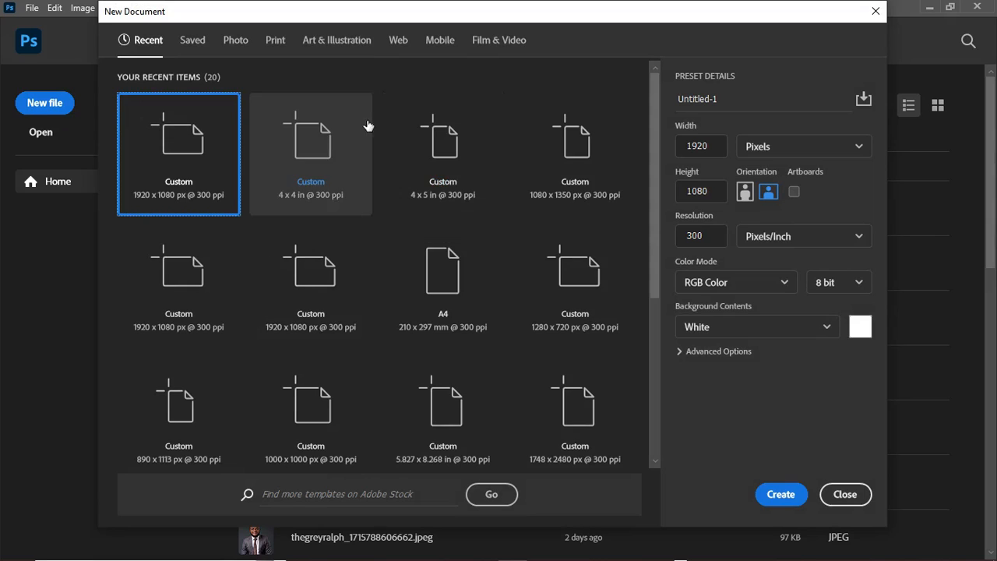
{"action": "left_click", "coordinate": [319, 170]}
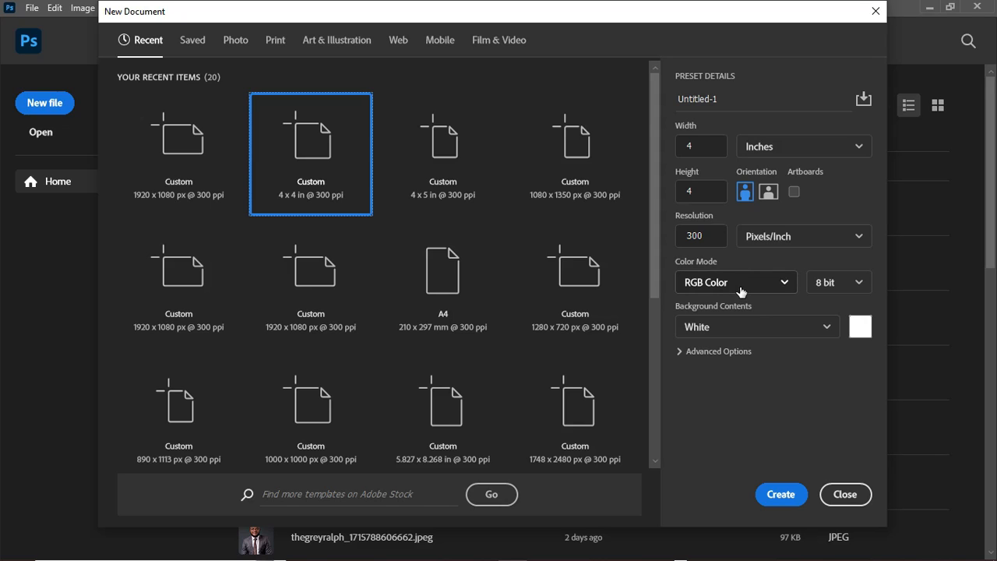
{"action": "left_click", "coordinate": [732, 98]}
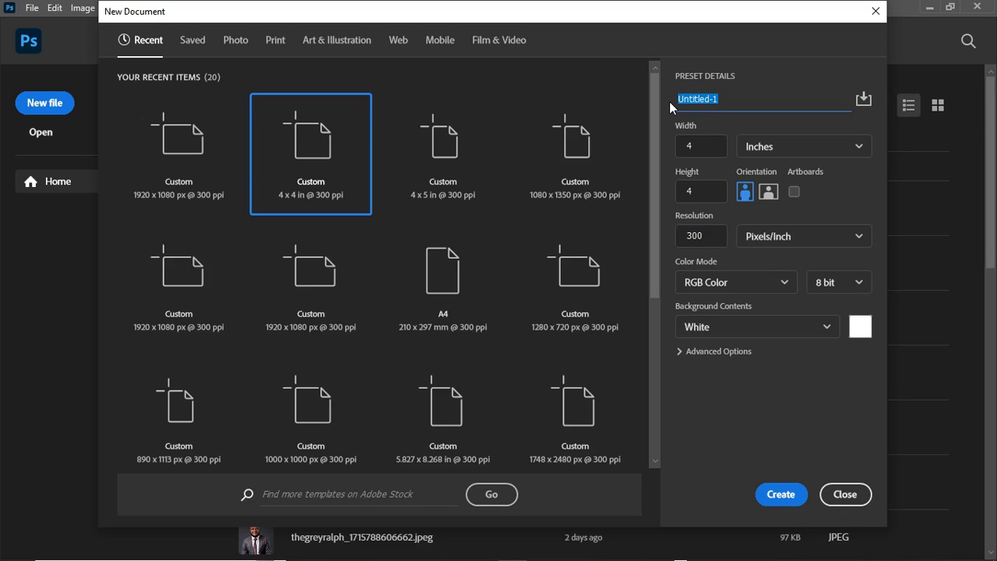
{"action": "type", "text": "CH"}
{"action": "left_click", "coordinate": [718, 99]}
{"action": "type", "text": "'S"}
{"action": "left_click", "coordinate": [768, 489]}
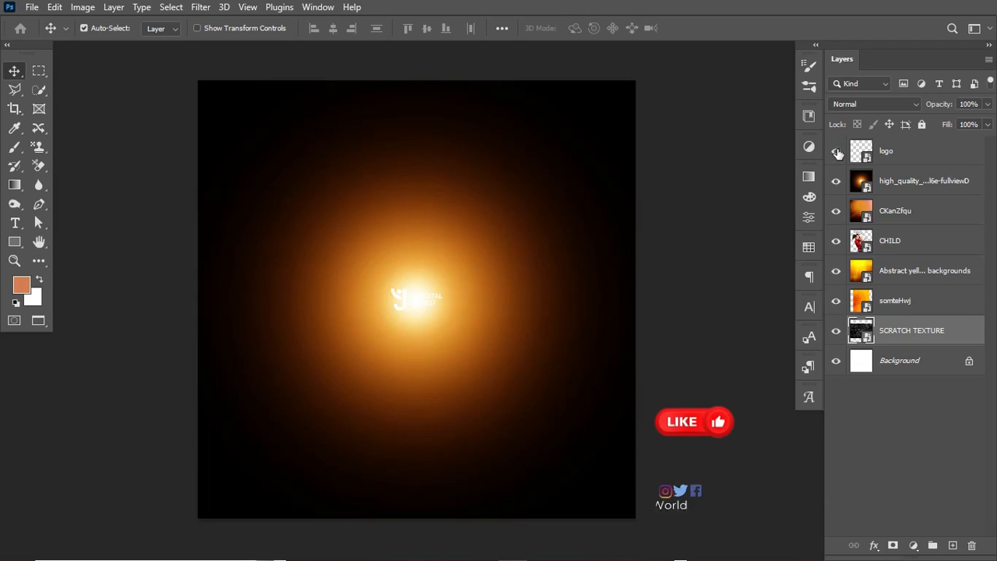
Hide every layer above Background, from logo down to SCRATCH TEXTURE.
{"action": "left_click", "coordinate": [835, 150]}
{"action": "left_click", "coordinate": [834, 181]}
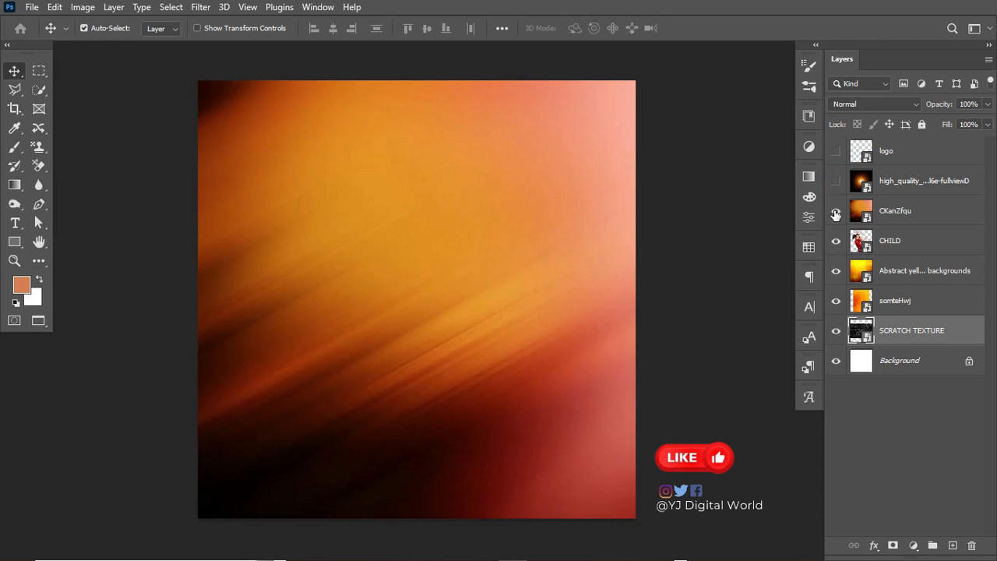
{"action": "left_click", "coordinate": [835, 211]}
{"action": "left_click", "coordinate": [835, 241]}
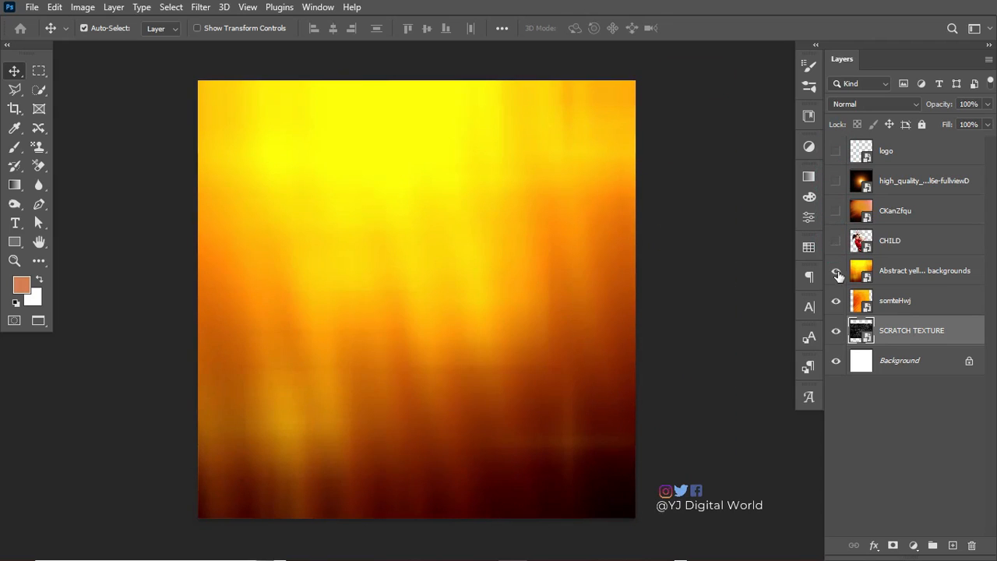
{"action": "left_click", "coordinate": [835, 270]}
{"action": "left_click", "coordinate": [835, 302]}
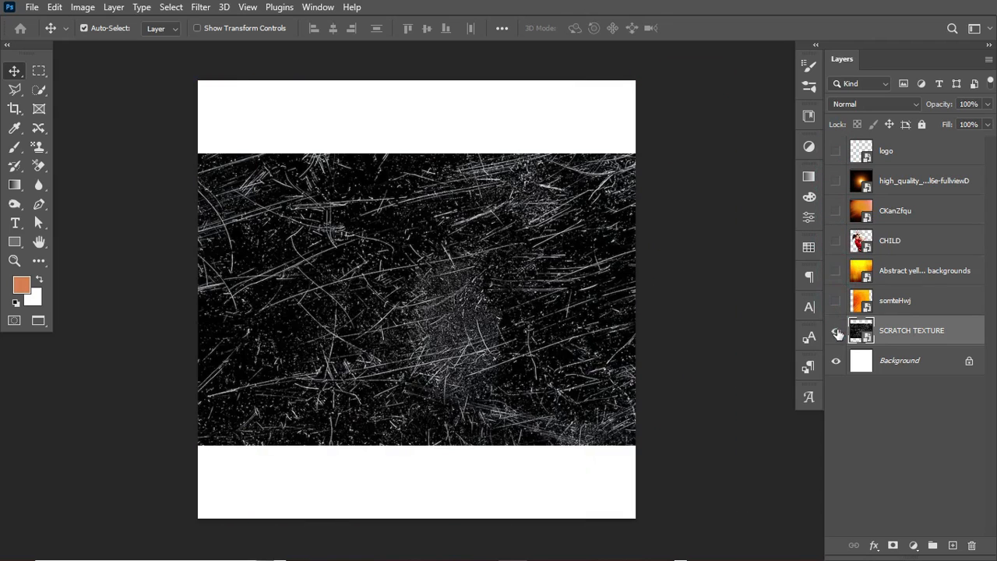
{"action": "left_click", "coordinate": [836, 330]}
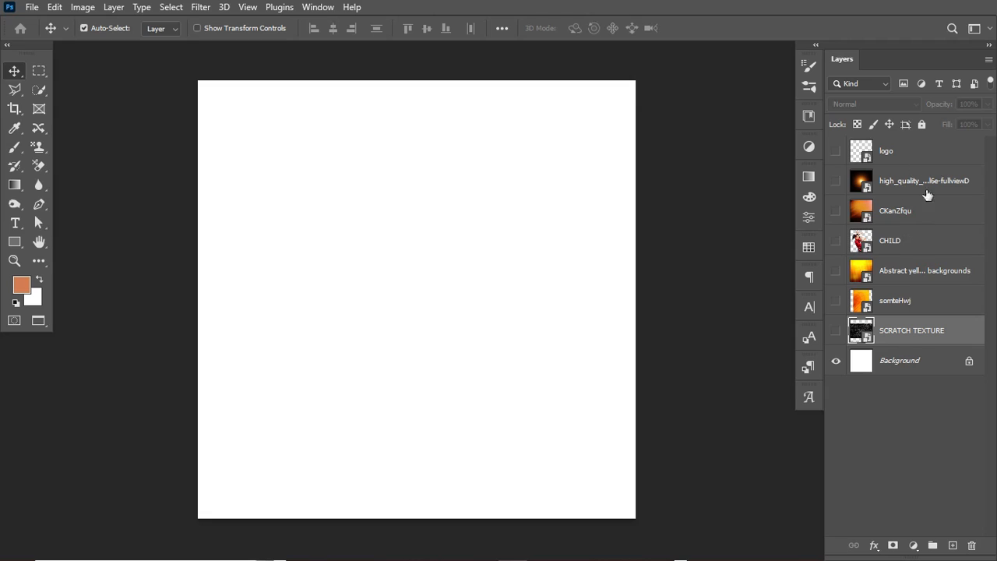
Preview the logo, high_quality and CKanZfqu layers by toggling their visibility.
{"action": "left_click", "coordinate": [834, 160]}
{"action": "left_click_drag", "start_coordinate": [834, 203], "coordinate": [834, 214]}
{"action": "left_click", "coordinate": [836, 209]}
{"action": "left_click", "coordinate": [837, 184]}
{"action": "left_click", "coordinate": [837, 150]}
Reorder the layers with somteHwj below logo and CKanZfqu over the Abstract yellow layer just above Background, making the latter two visible.
{"action": "left_click_drag", "start_coordinate": [903, 321], "coordinate": [900, 348]}
{"action": "left_click_drag", "start_coordinate": [926, 298], "coordinate": [938, 170]}
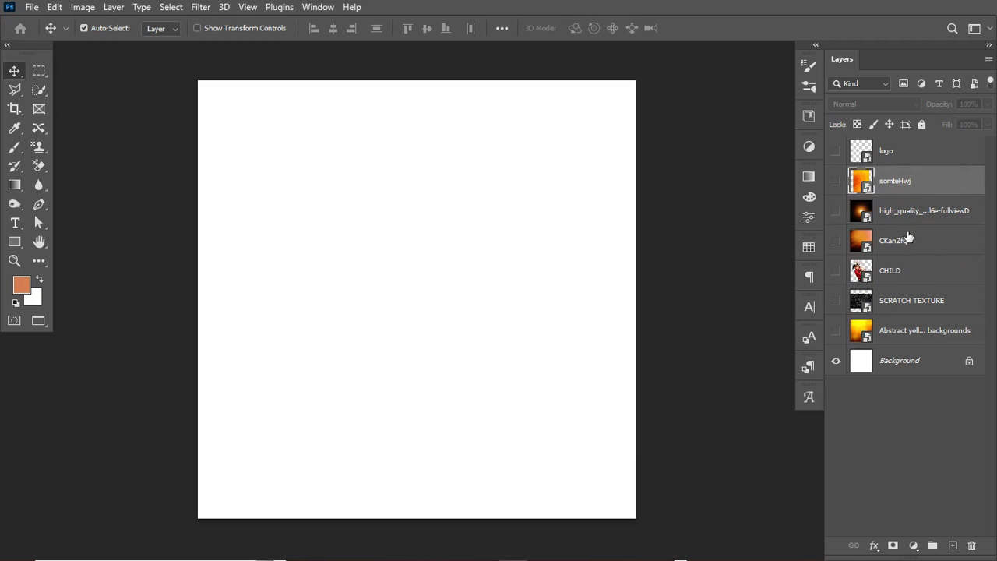
{"action": "left_click_drag", "start_coordinate": [905, 247], "coordinate": [888, 323]}
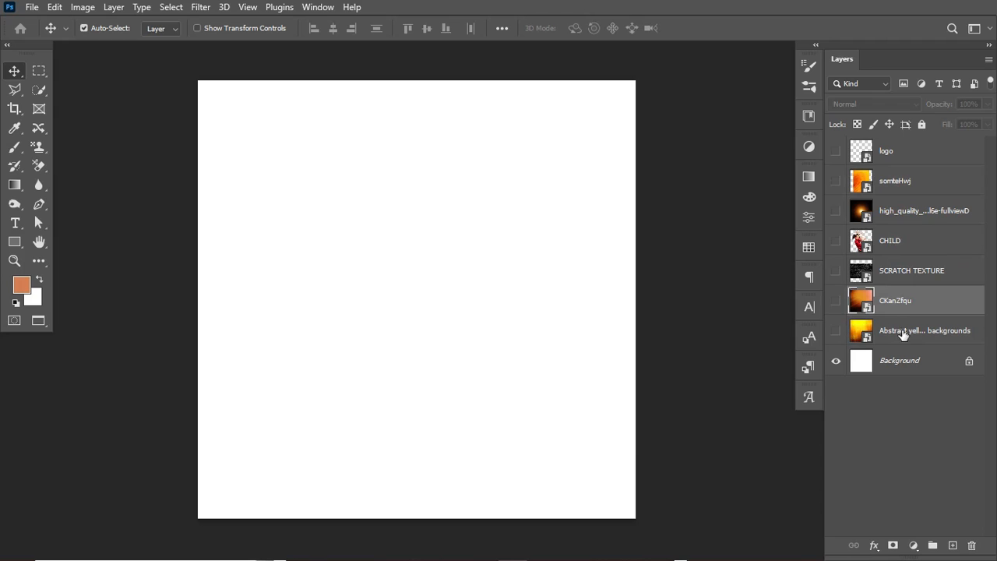
{"action": "left_click", "coordinate": [835, 330]}
{"action": "left_click", "coordinate": [836, 301]}
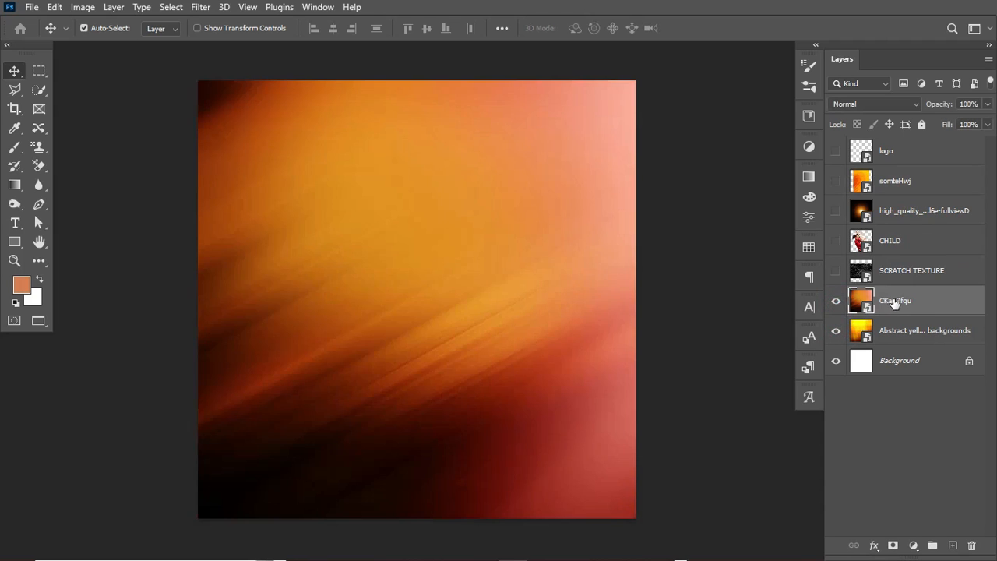
Add a Solid Color fill layer with colour d57d50 directly above Background.
{"action": "left_click", "coordinate": [883, 368]}
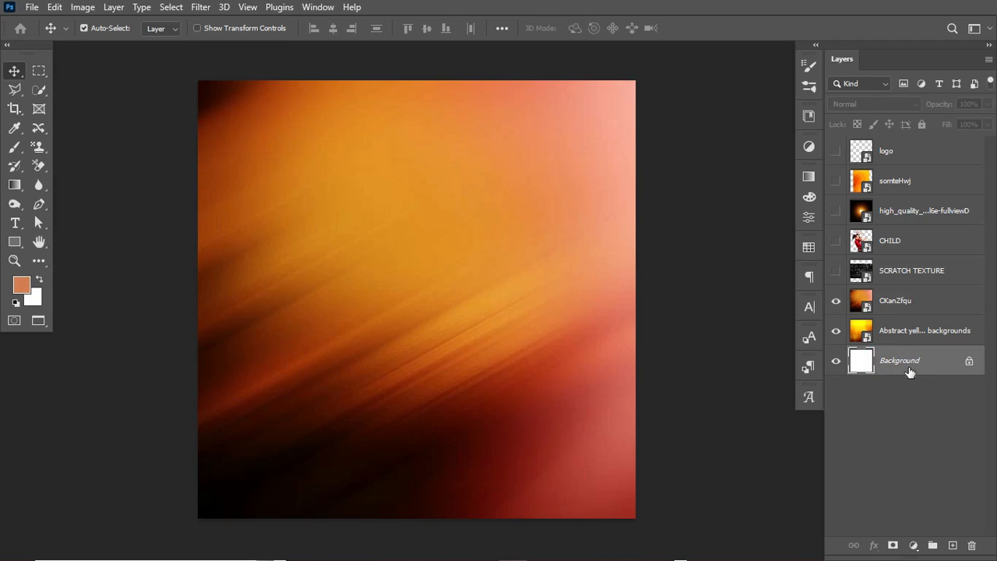
{"action": "left_click", "coordinate": [913, 545]}
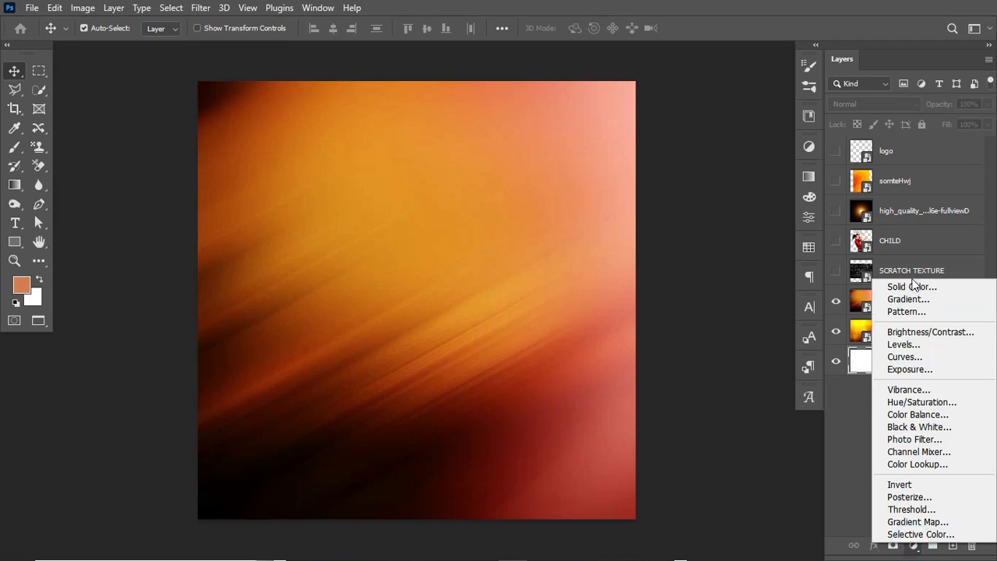
{"action": "left_click", "coordinate": [909, 286]}
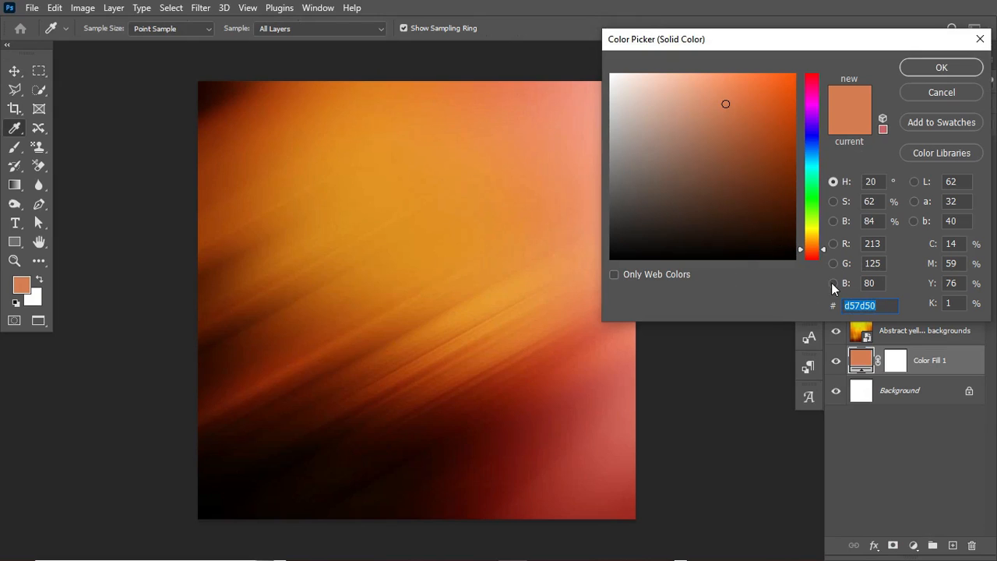
{"action": "left_click", "coordinate": [878, 304]}
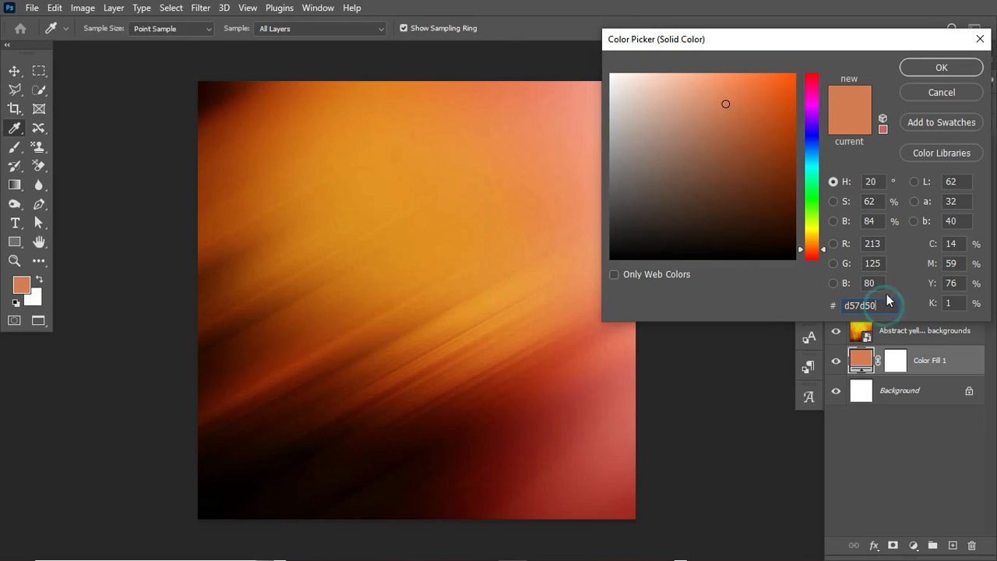
{"action": "left_click", "coordinate": [944, 68]}
Hide the CKanZfqu layer and set the Abstract yellow backgrounds layer's blend mode to Soft Light.
{"action": "left_click", "coordinate": [836, 300]}
{"action": "left_click", "coordinate": [894, 336]}
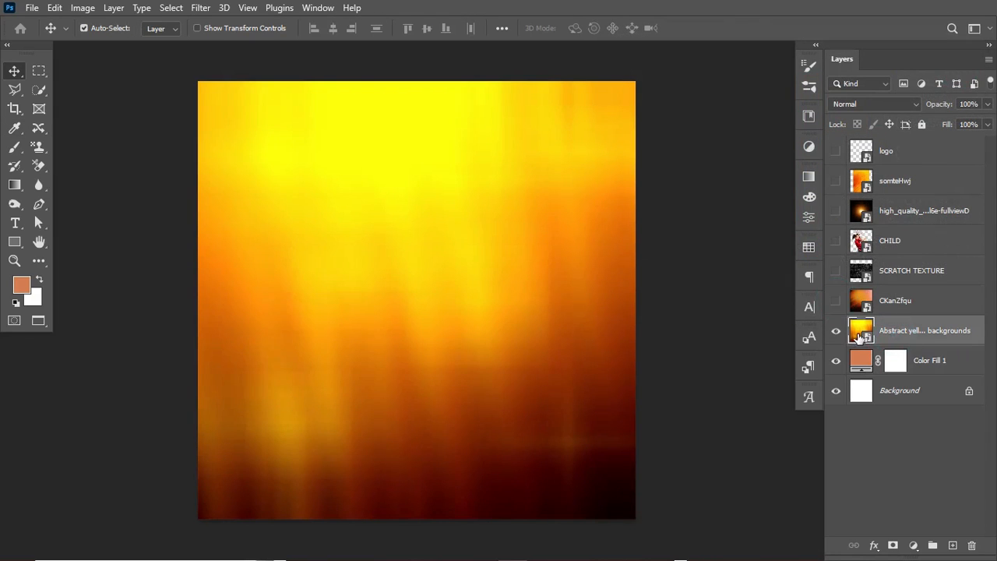
{"action": "key", "text": "ctrl+t"}
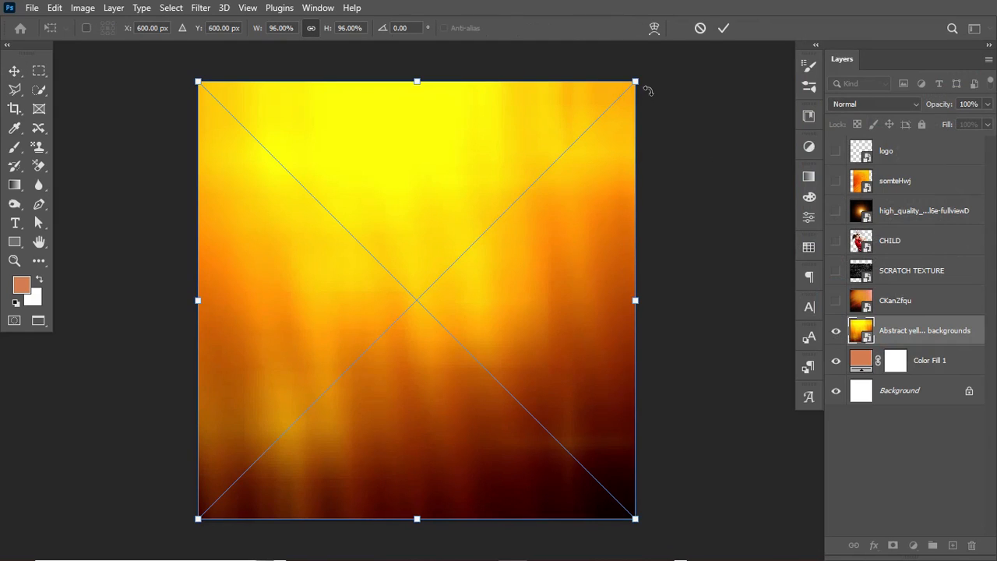
{"action": "left_click", "coordinate": [724, 28]}
{"action": "left_click", "coordinate": [888, 101]}
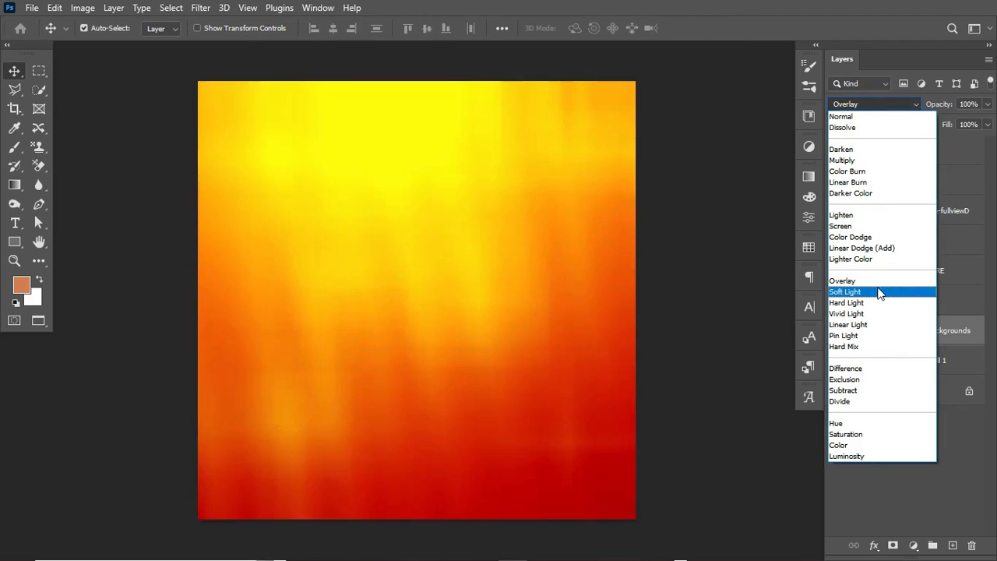
{"action": "left_click", "coordinate": [878, 292]}
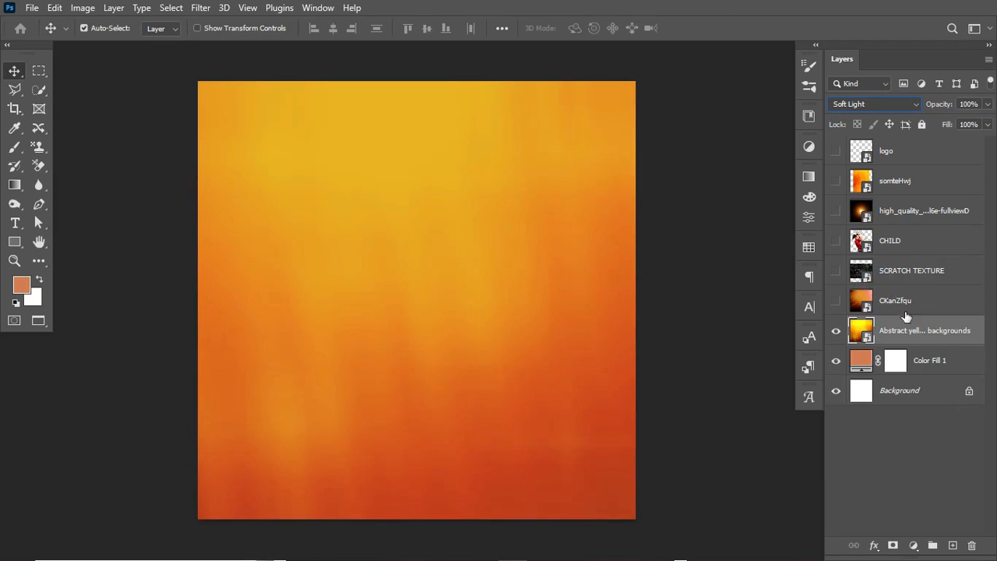
Show the CKanZfqu layer and set its blend mode to Soft Light.
{"action": "left_click", "coordinate": [907, 300]}
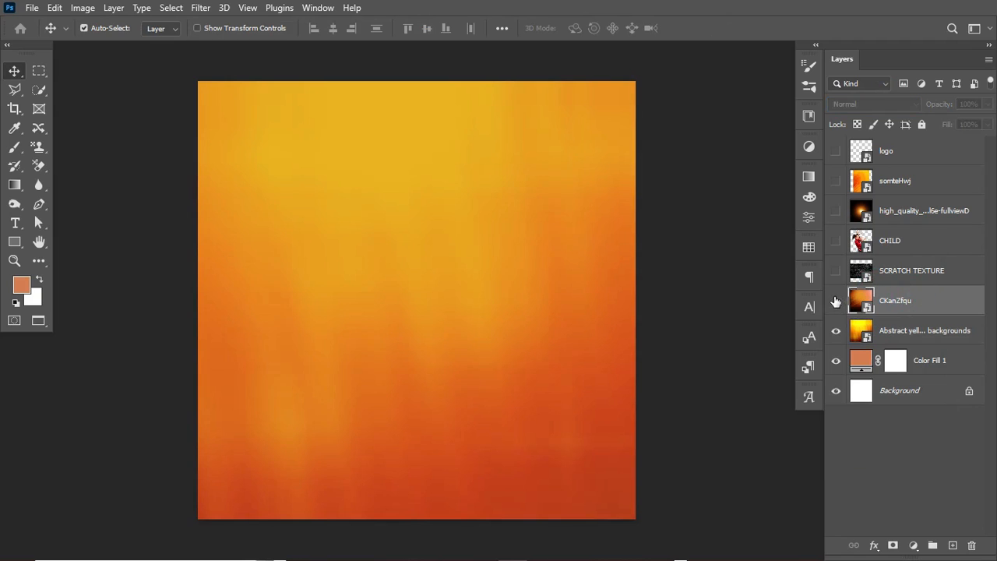
{"action": "left_click", "coordinate": [835, 301]}
{"action": "left_click", "coordinate": [903, 103]}
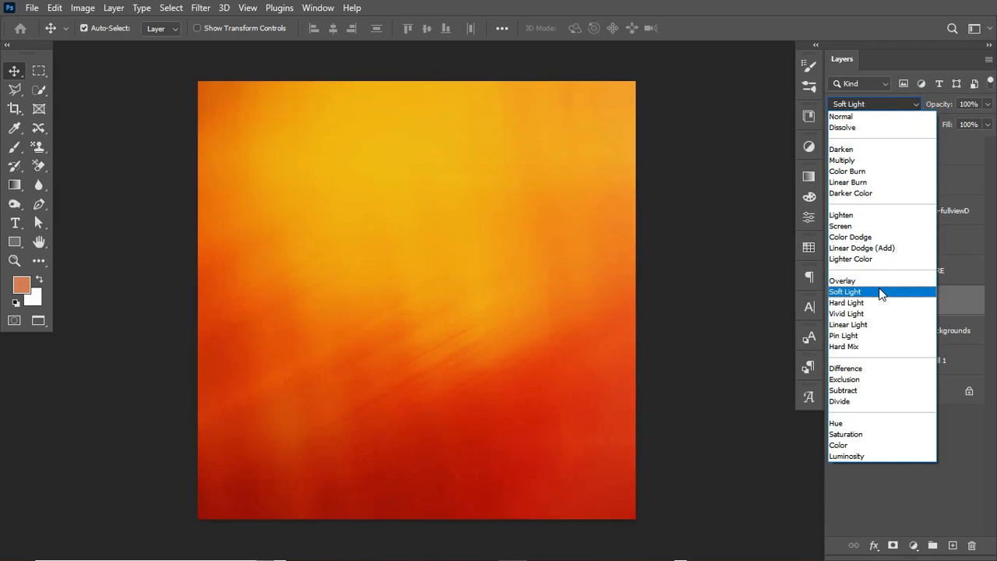
{"action": "left_click", "coordinate": [881, 292]}
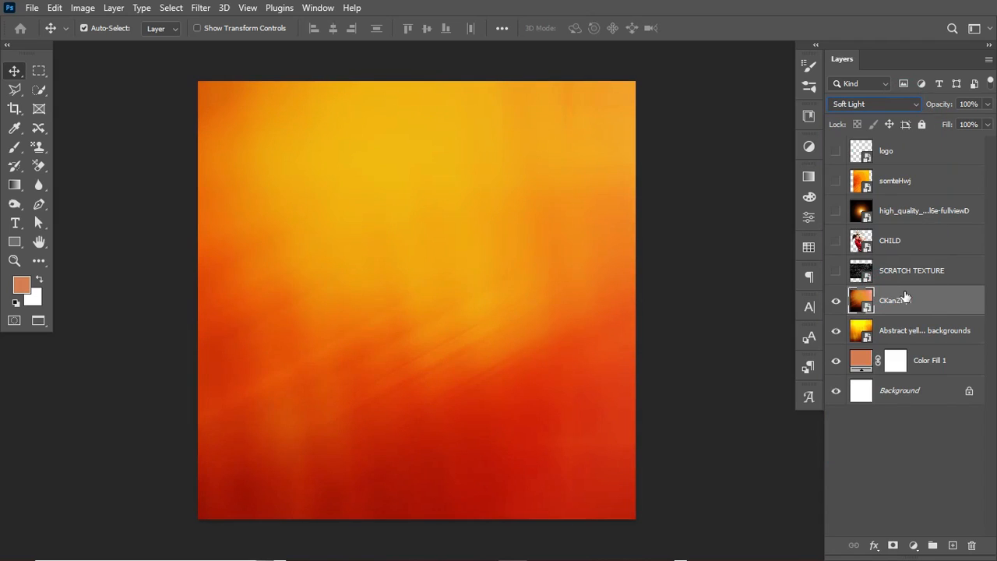
Add a Curves adjustment above CKanZfqu and darken the image with an RGB curve point at input 74, output 44.
{"action": "left_click", "coordinate": [913, 545]}
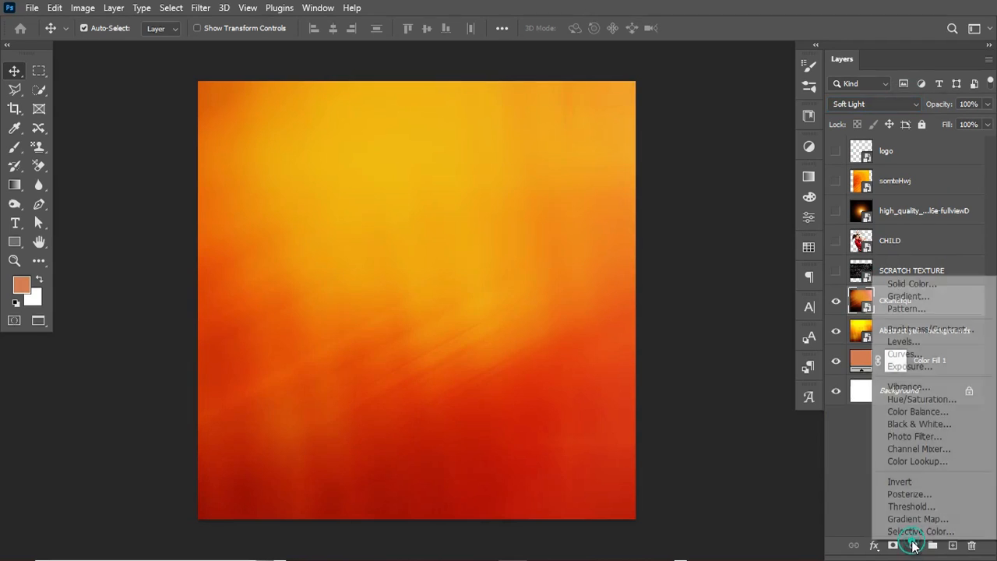
{"action": "left_click", "coordinate": [928, 355]}
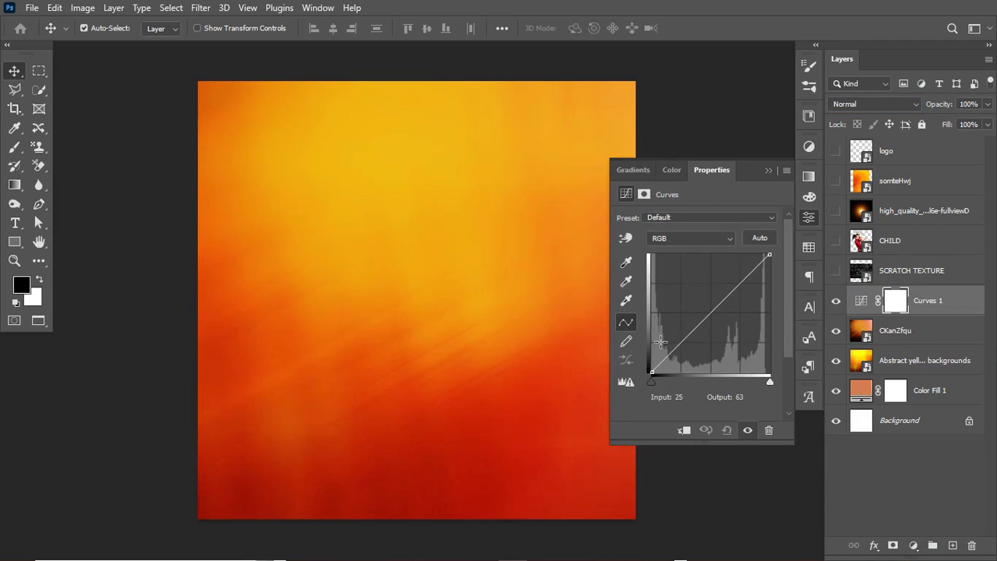
{"action": "left_click_drag", "start_coordinate": [680, 347], "coordinate": [688, 350]}
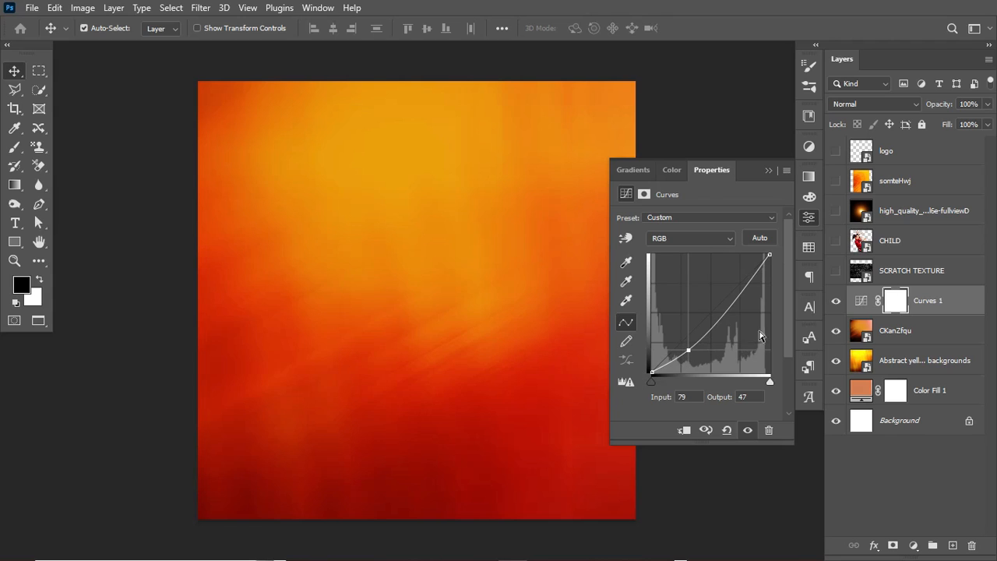
{"action": "left_click_drag", "start_coordinate": [689, 355], "coordinate": [686, 351]}
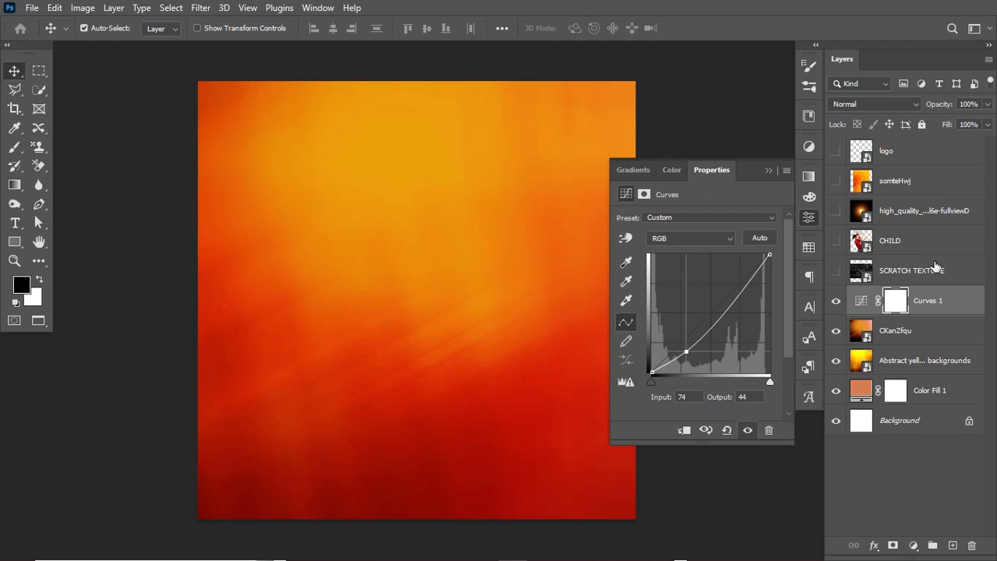
Move somteHwj directly above the Curves layer, show it and enlarge it to about 56%, shifted toward the canvas's right side.
{"action": "left_click_drag", "start_coordinate": [928, 190], "coordinate": [918, 284]}
{"action": "left_click", "coordinate": [836, 271]}
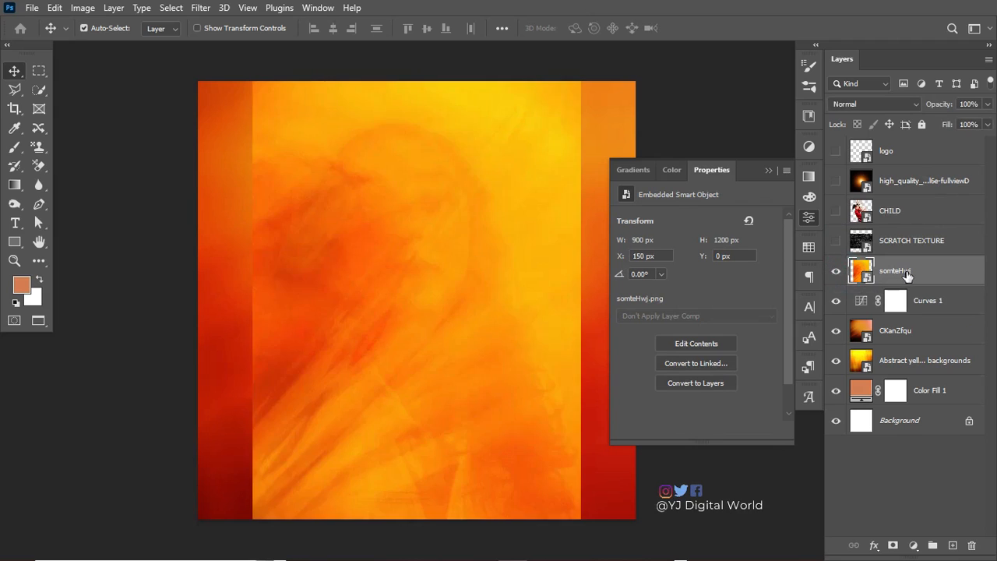
{"action": "key", "text": "ctrl+t"}
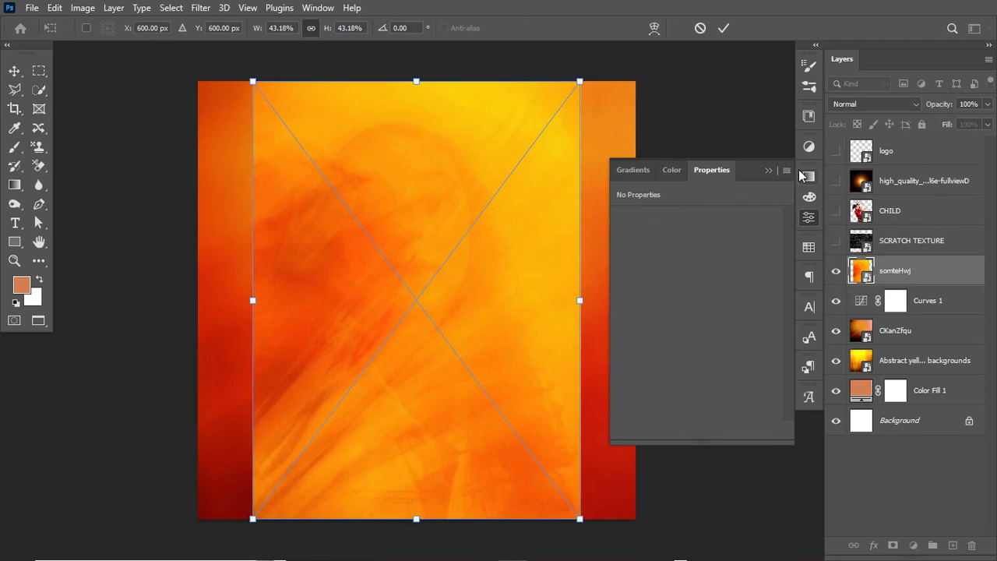
{"action": "left_click", "coordinate": [768, 170]}
{"action": "left_click_drag", "start_coordinate": [583, 299], "coordinate": [682, 300]}
{"action": "left_click_drag", "start_coordinate": [608, 265], "coordinate": [619, 319]}
{"action": "left_click_drag", "start_coordinate": [692, 356], "coordinate": [688, 319]}
Flip the somteHwj texture both vertically and horizontally.
{"action": "right_click", "coordinate": [566, 301]}
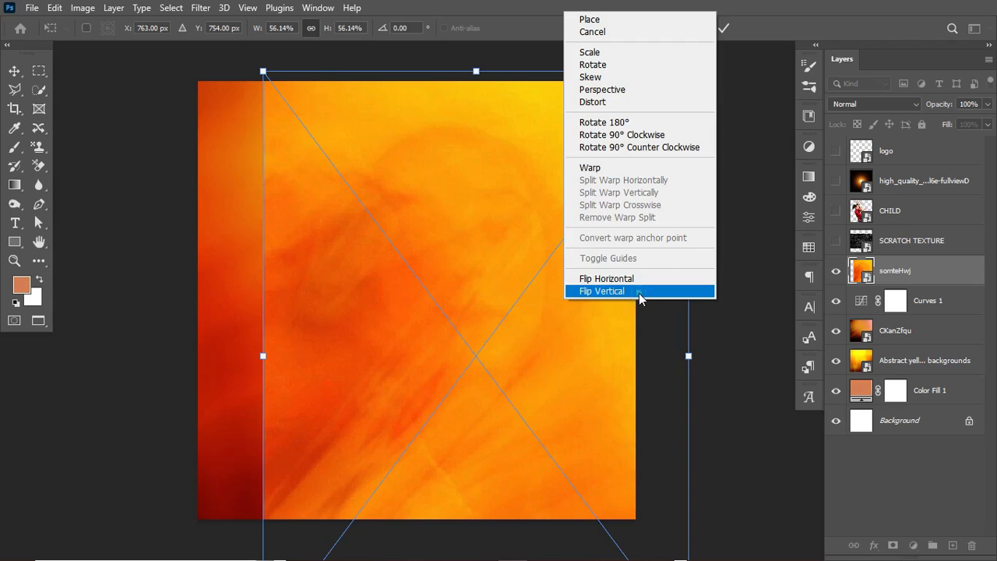
{"action": "left_click", "coordinate": [639, 294]}
{"action": "right_click", "coordinate": [471, 231]}
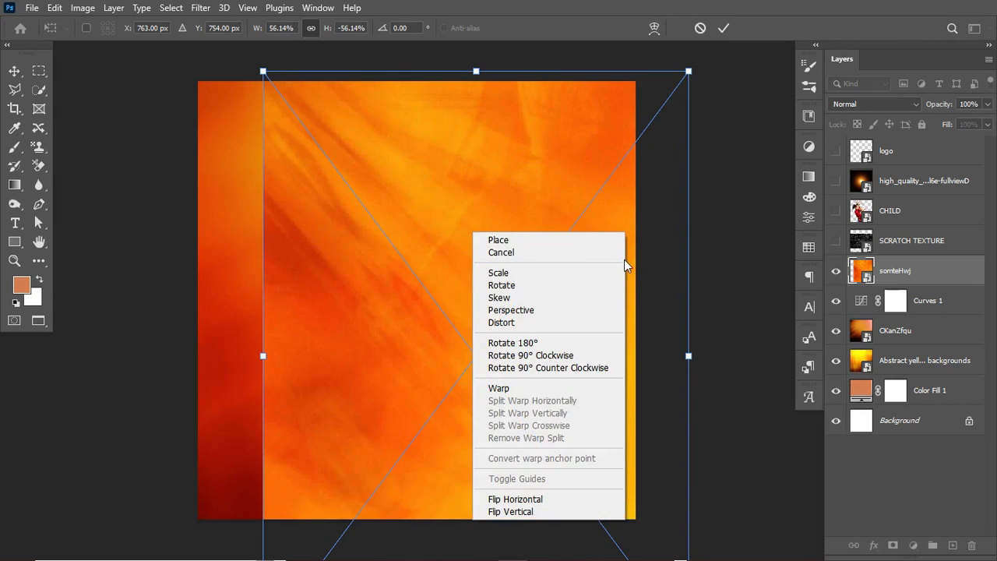
{"action": "left_click", "coordinate": [541, 499]}
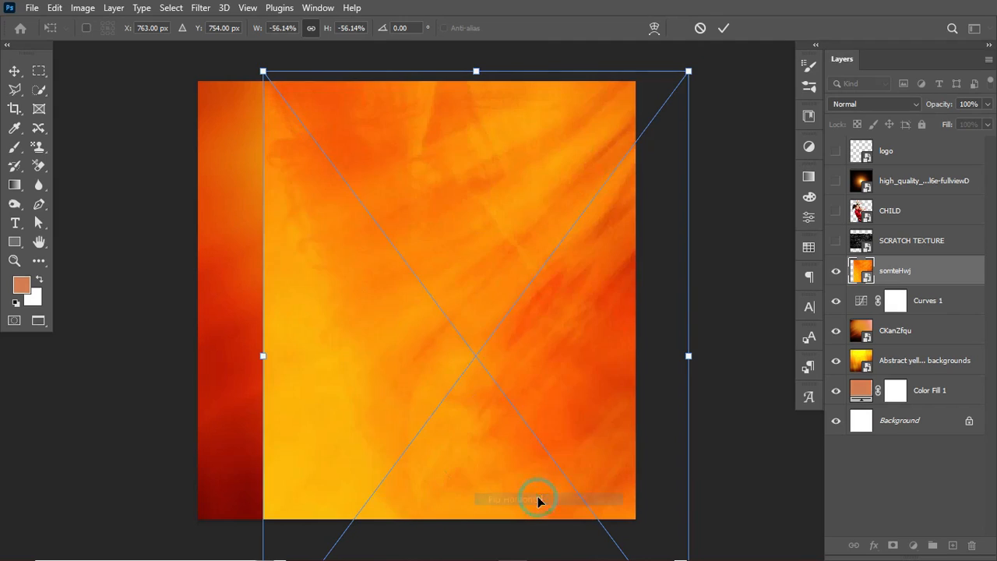
Enlarge the flipped somteHwj texture to about 64%, centre it near X 755 px, Y 850 px, and apply the transform.
{"action": "left_click_drag", "start_coordinate": [584, 353], "coordinate": [549, 355]}
{"action": "left_click_drag", "start_coordinate": [653, 355], "coordinate": [633, 375]}
{"action": "left_click_drag", "start_coordinate": [711, 393], "coordinate": [721, 401]}
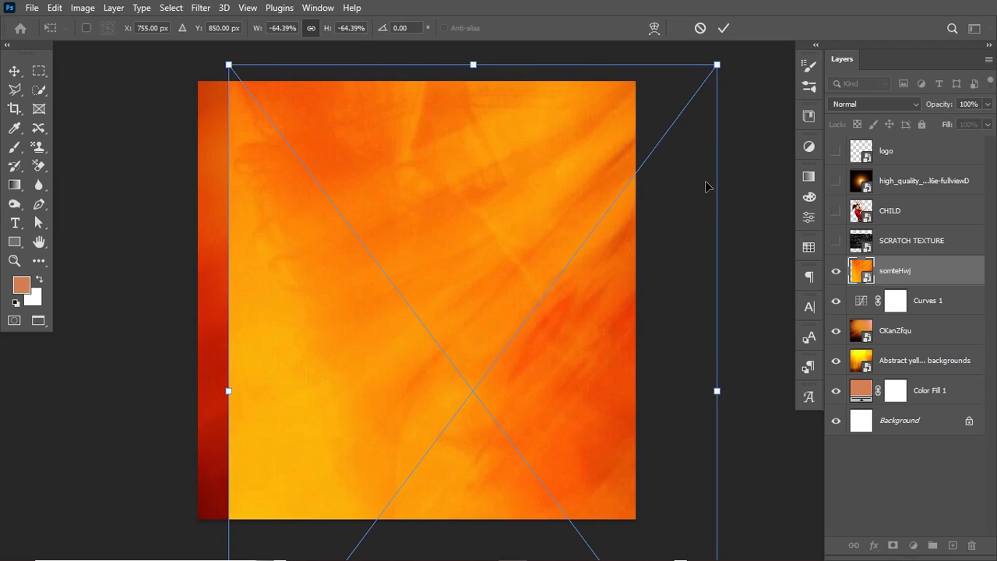
{"action": "left_click", "coordinate": [720, 27]}
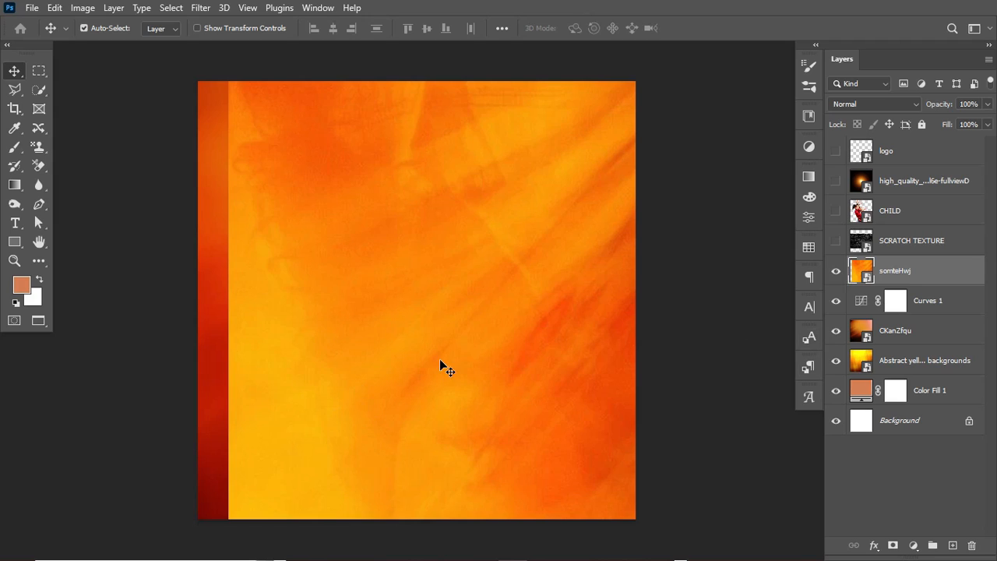
Mask somteHwj with black-to-transparent linear gradients that fade its left side and lower-left corner, and lower the layer's opacity to about 78%.
{"action": "left_click", "coordinate": [893, 546]}
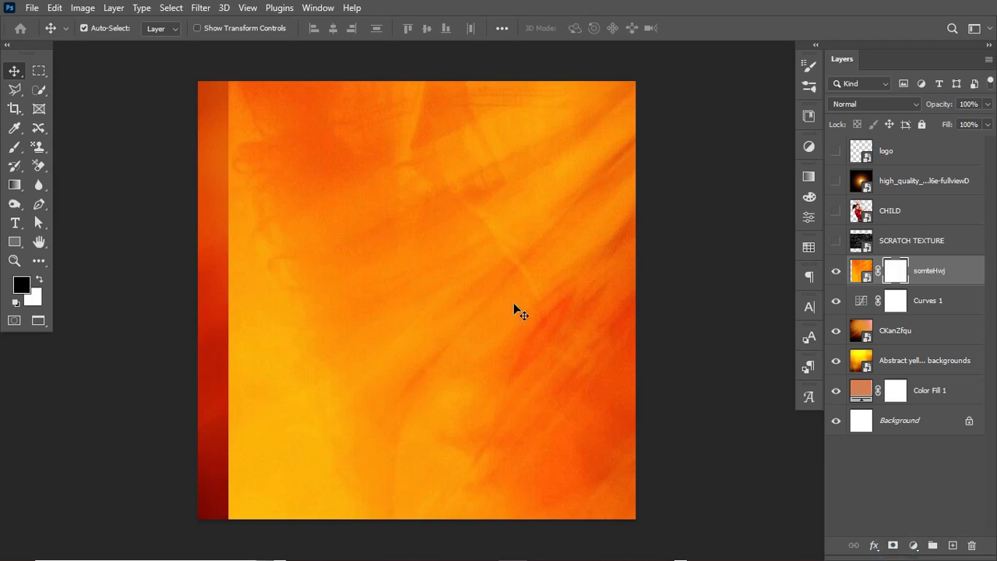
{"action": "left_click", "coordinate": [14, 184]}
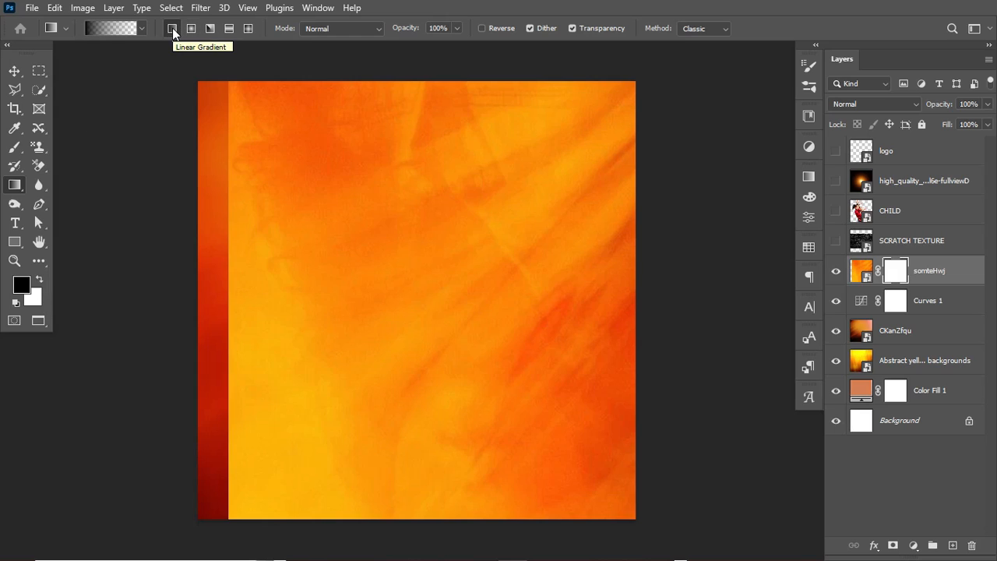
{"action": "left_click", "coordinate": [143, 28]}
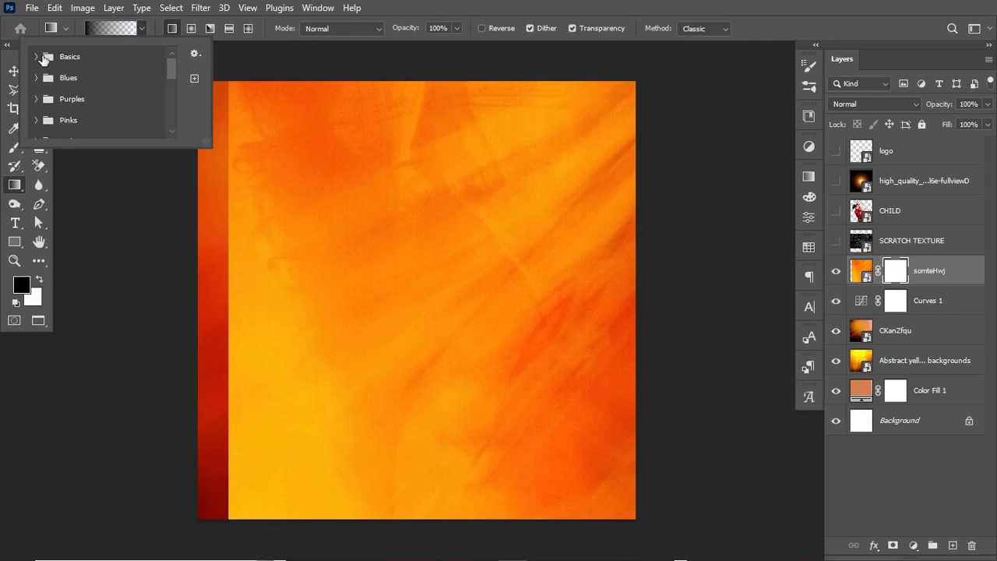
{"action": "left_click", "coordinate": [37, 56]}
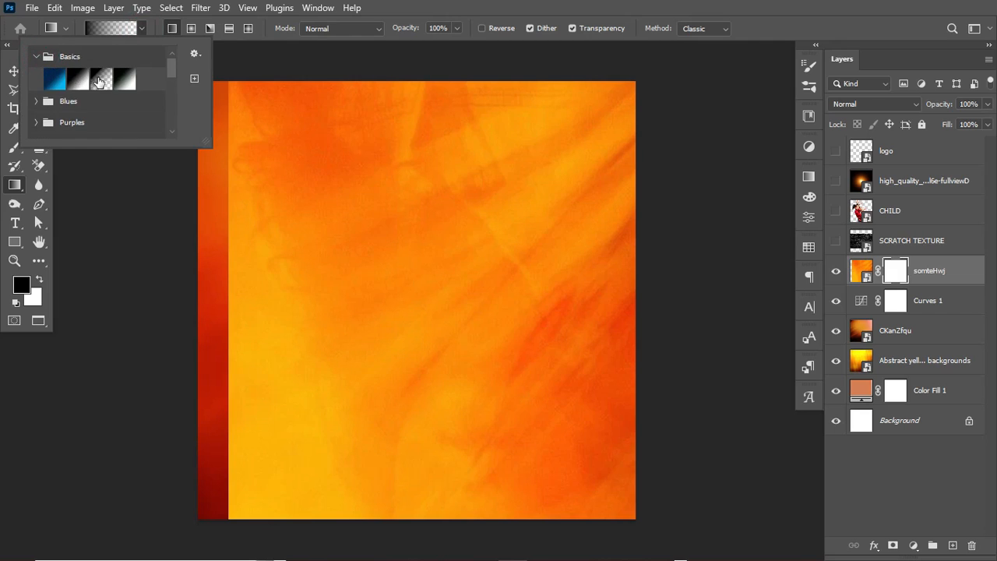
{"action": "left_click", "coordinate": [100, 78]}
{"action": "double_click", "coordinate": [101, 80]}
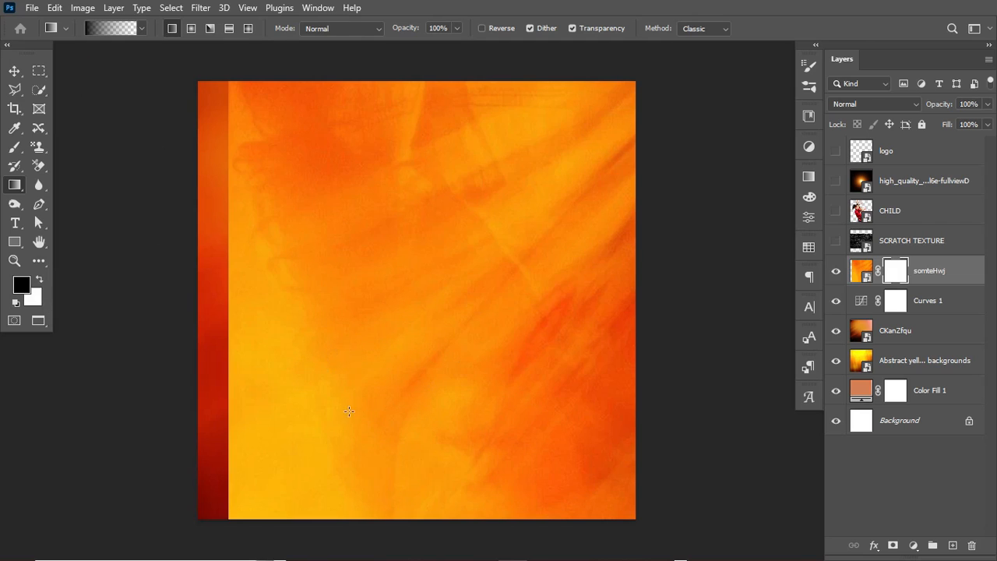
{"action": "left_click_drag", "start_coordinate": [246, 397], "coordinate": [526, 181]}
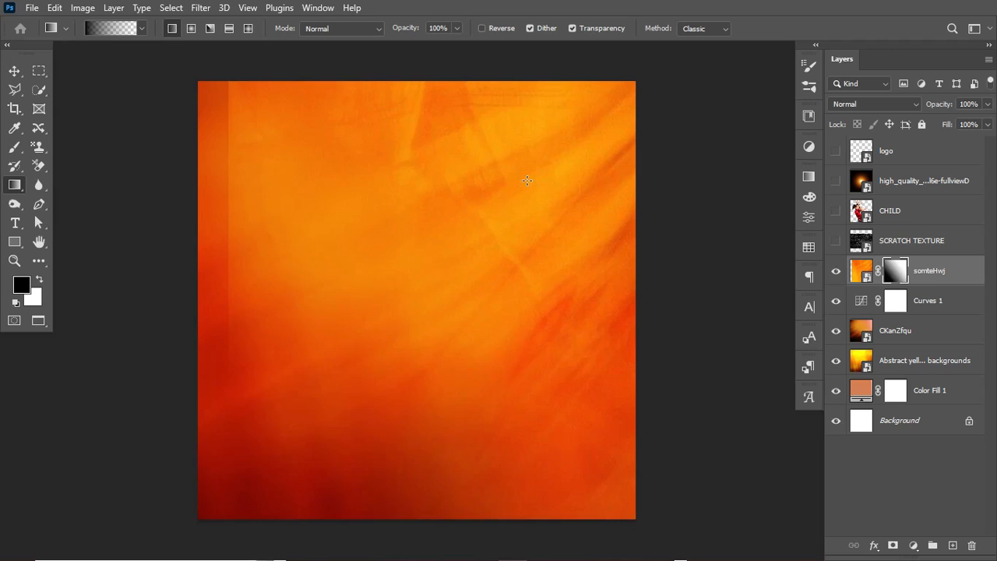
{"action": "left_click_drag", "start_coordinate": [258, 171], "coordinate": [547, 88]}
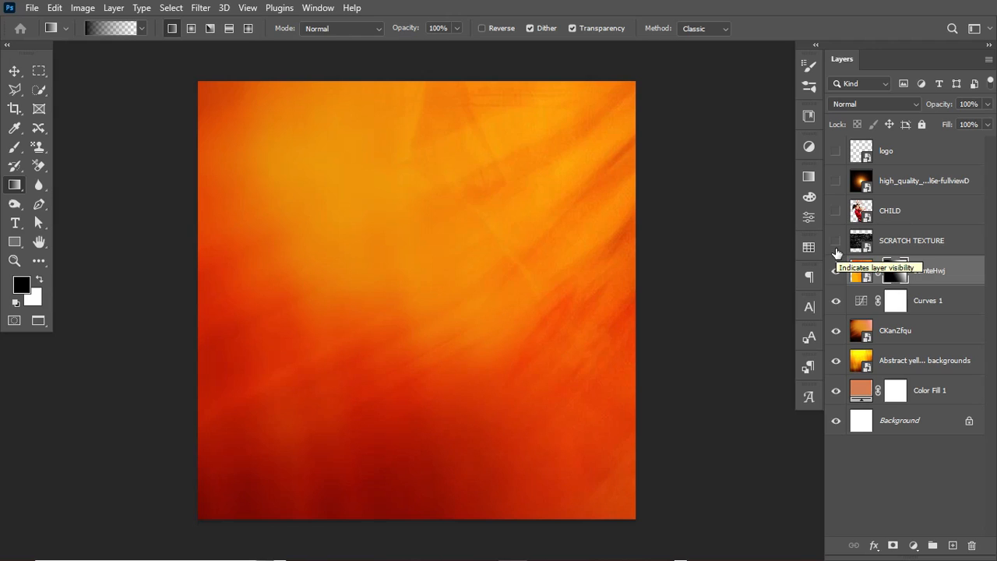
{"action": "left_click_drag", "start_coordinate": [945, 103], "coordinate": [927, 108]}
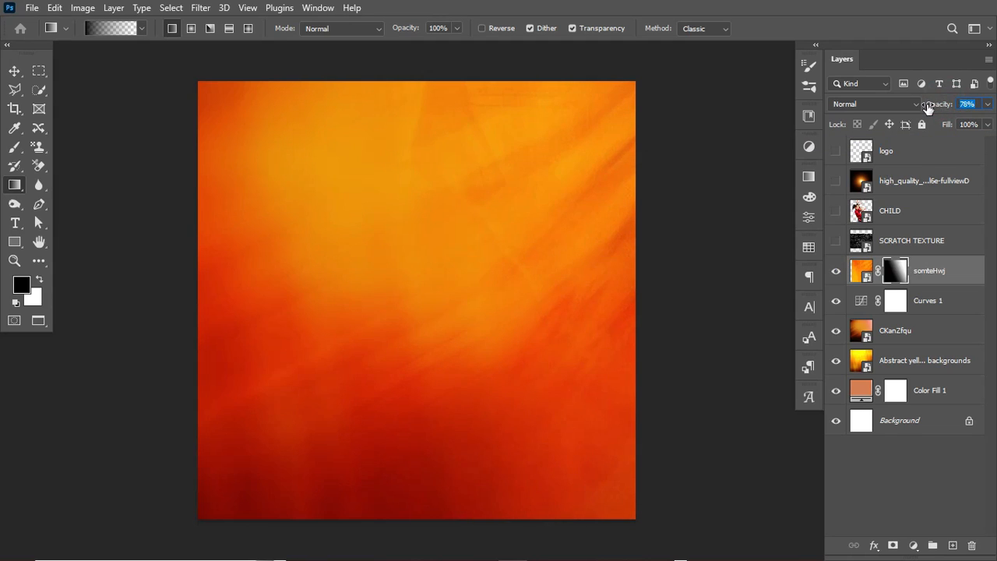
{"action": "left_click_drag", "start_coordinate": [928, 108], "coordinate": [927, 108]}
Move the high_quality glow layer directly above somteHwj, show it and set its blend mode to Screen.
{"action": "left_click_drag", "start_coordinate": [932, 182], "coordinate": [916, 253]}
{"action": "left_click", "coordinate": [836, 243]}
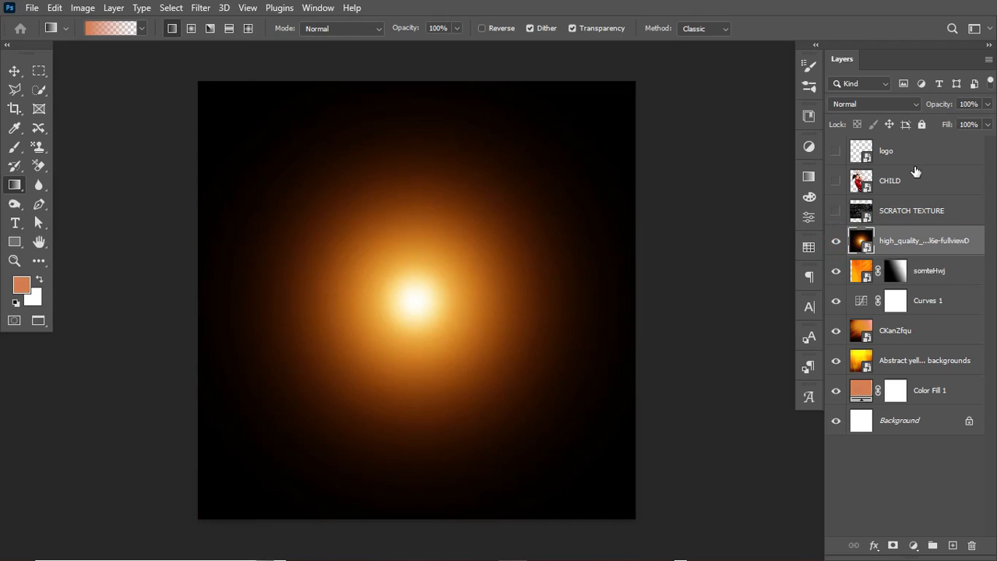
{"action": "left_click", "coordinate": [913, 106]}
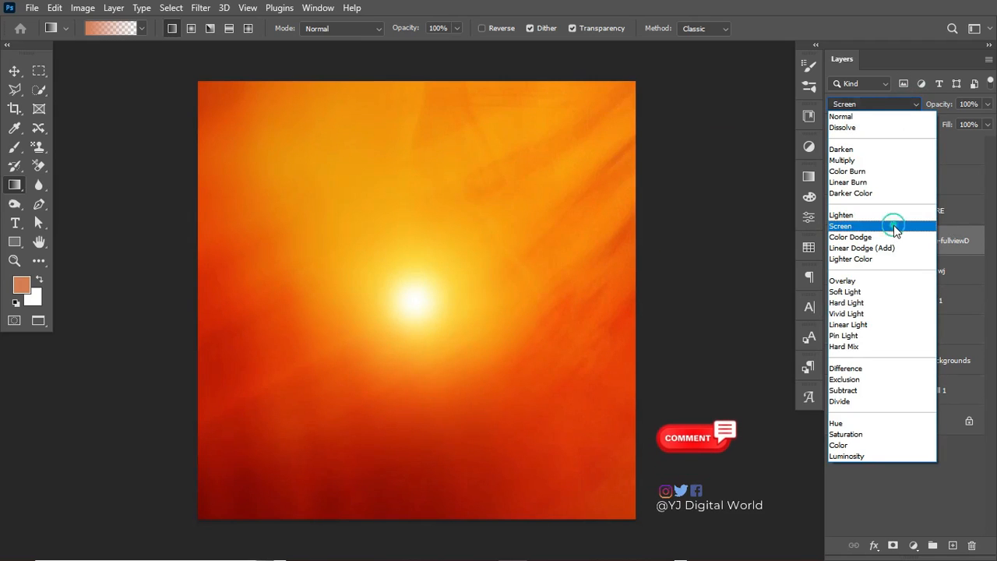
{"action": "left_click", "coordinate": [893, 226]}
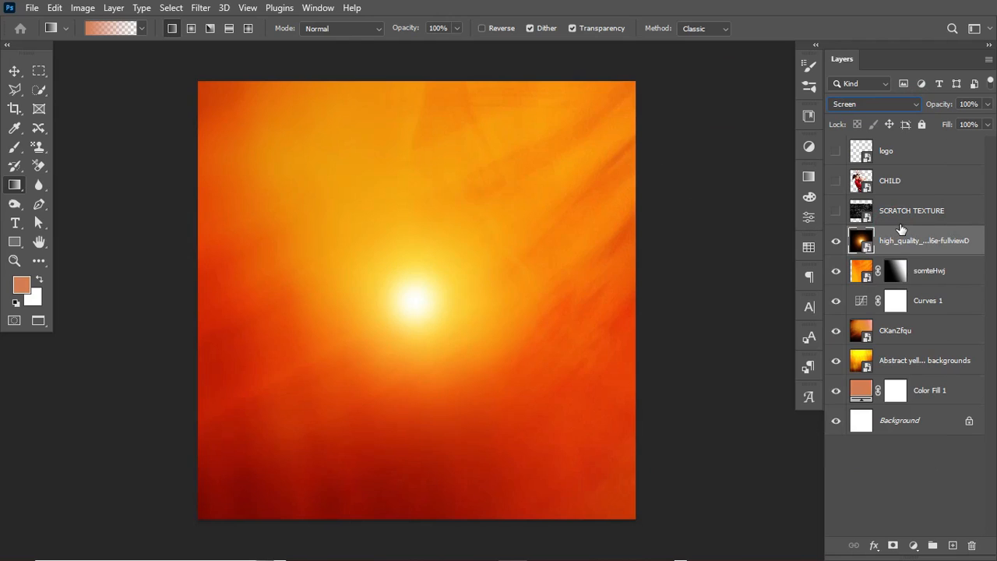
Show SCRATCH TEXTURE, rotate it 90° clockwise and enlarge it to about 56% so it covers the whole canvas.
{"action": "left_click", "coordinate": [899, 208]}
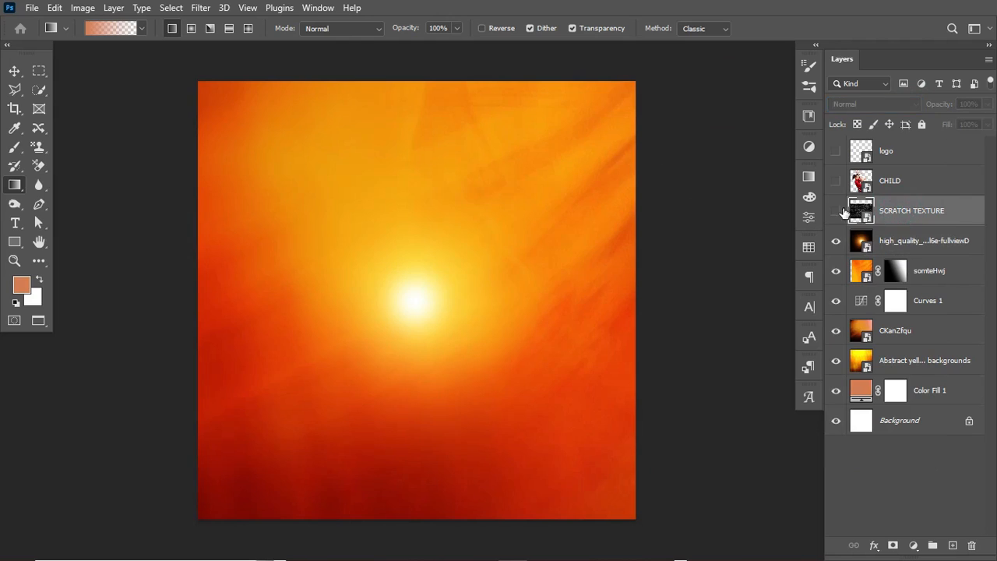
{"action": "left_click", "coordinate": [835, 210]}
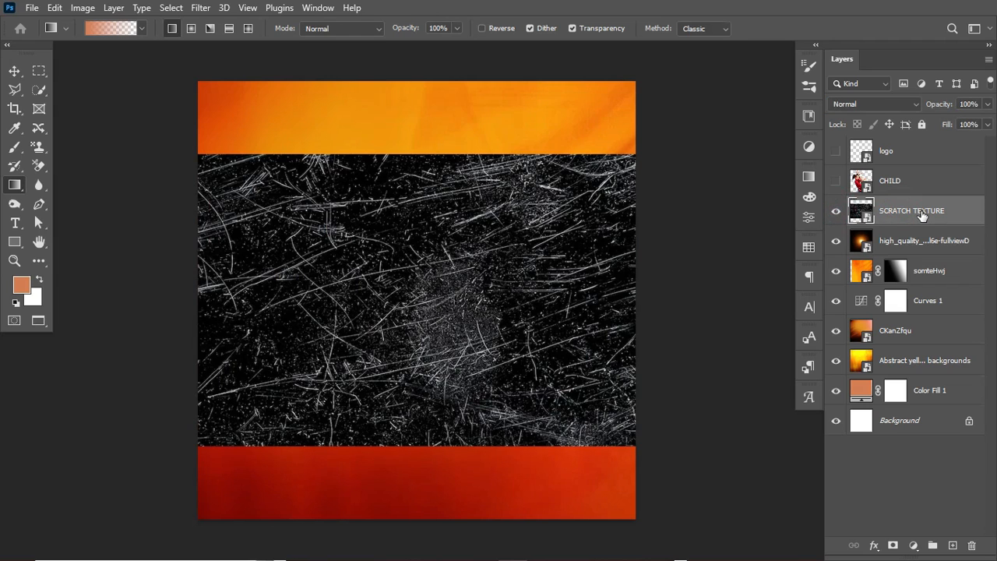
{"action": "key", "text": "ctrl+t"}
{"action": "right_click", "coordinate": [523, 280]}
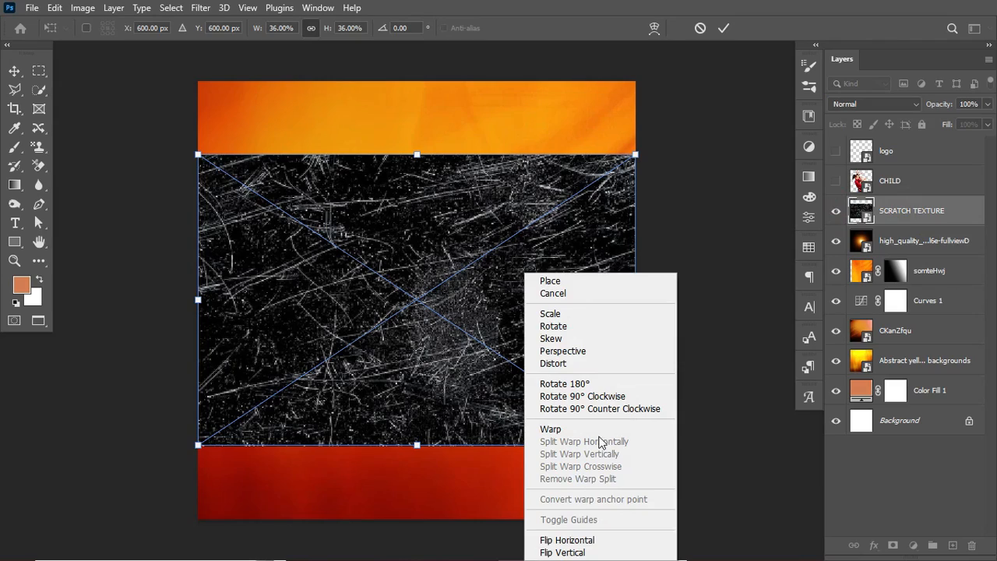
{"action": "left_click", "coordinate": [595, 394]}
{"action": "left_click_drag", "start_coordinate": [562, 302], "coordinate": [644, 308]}
{"action": "key", "text": "Return"}
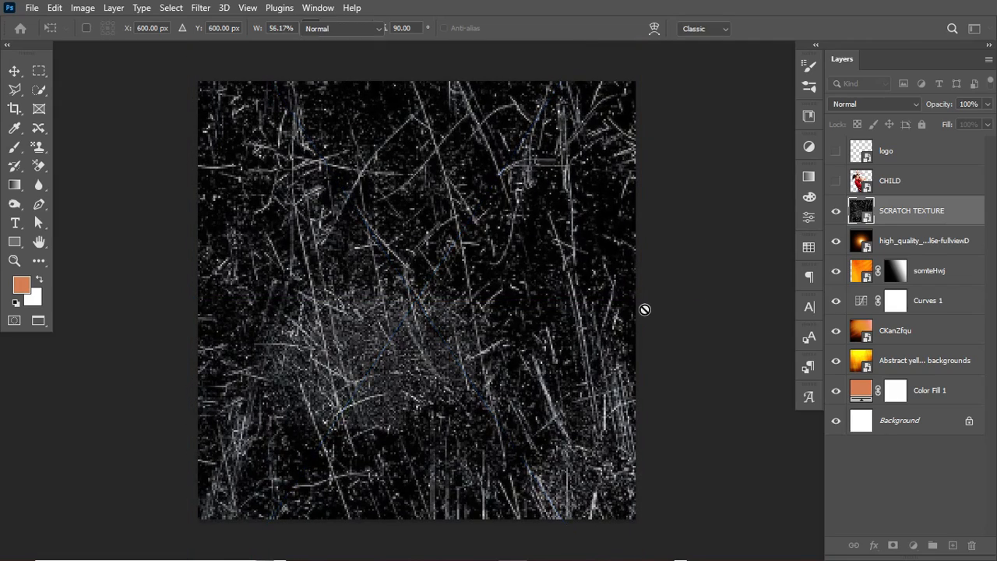
Blend SCRATCH TEXTURE into the background with Screen mode at 11% opacity.
{"action": "left_click", "coordinate": [890, 99]}
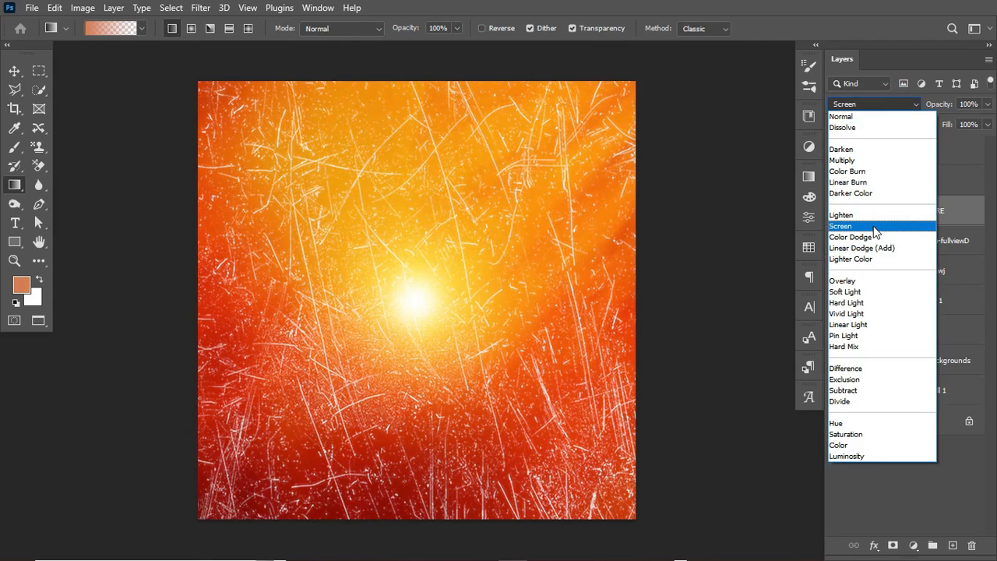
{"action": "left_click", "coordinate": [874, 231]}
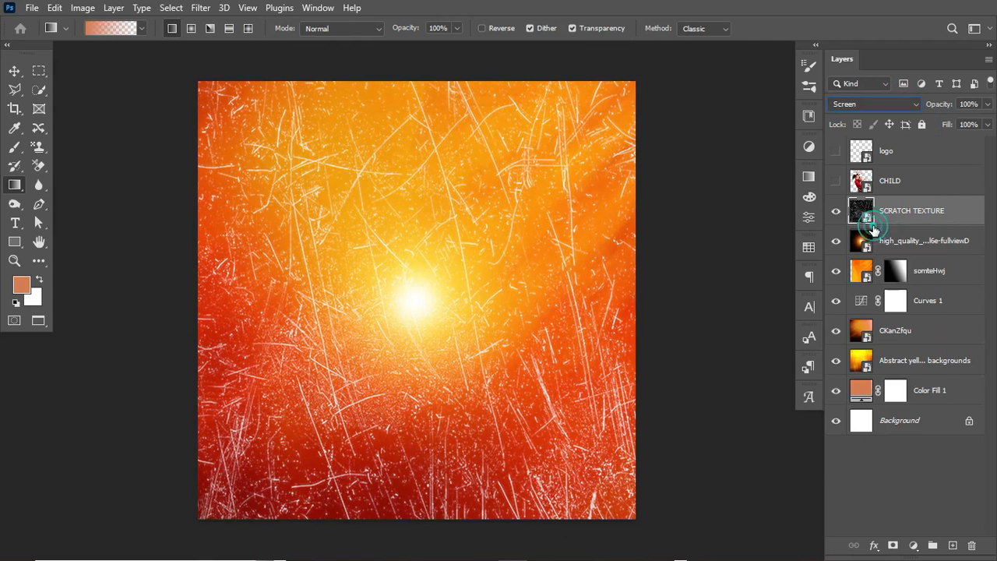
{"action": "left_click", "coordinate": [969, 104]}
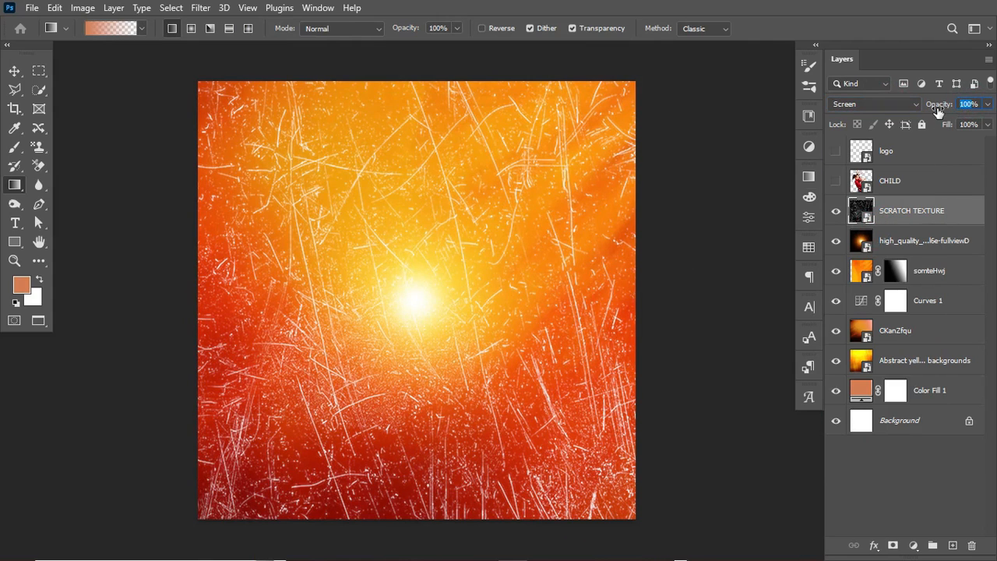
{"action": "type", "text": "11"}
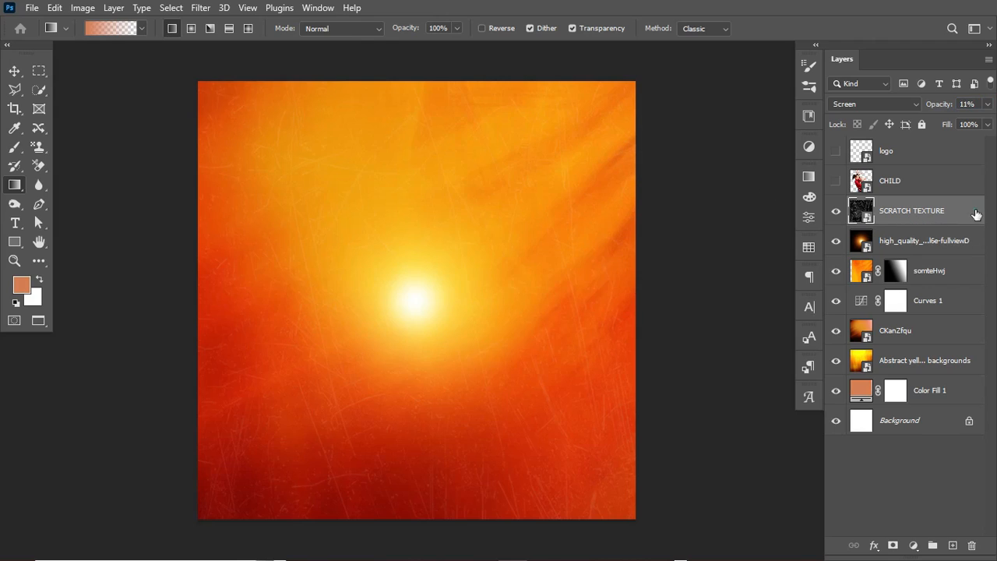
Group the layers from SCRATCH TEXTURE down to Color Fill 1 and name the group BG.
{"action": "left_click", "coordinate": [957, 394], "text": "shift"}
{"action": "key", "text": "ctrl+g"}
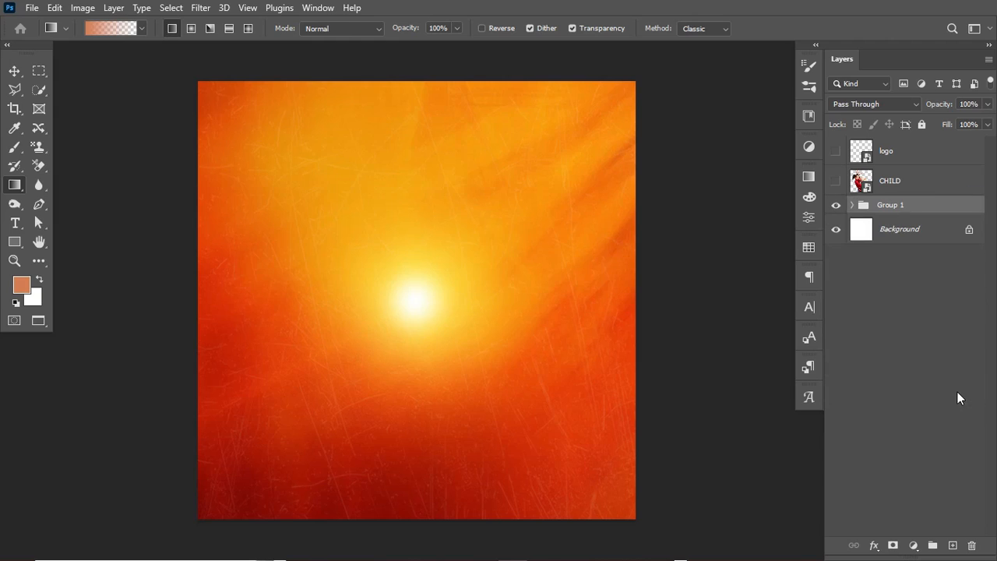
{"action": "double_click", "coordinate": [891, 206]}
{"action": "type", "text": "BG"}
{"action": "key", "text": "Return"}
Create a new layer named NOISE above BG in Soft Light mode, filled with the neutral 50% gray.
{"action": "key", "text": "ctrl+shift+n"}
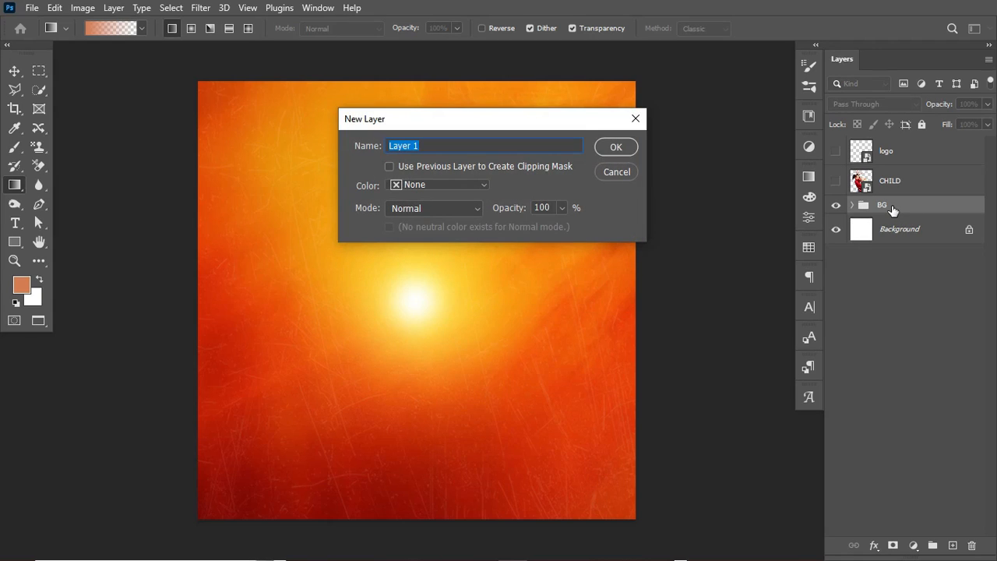
{"action": "type", "text": "NOISE"}
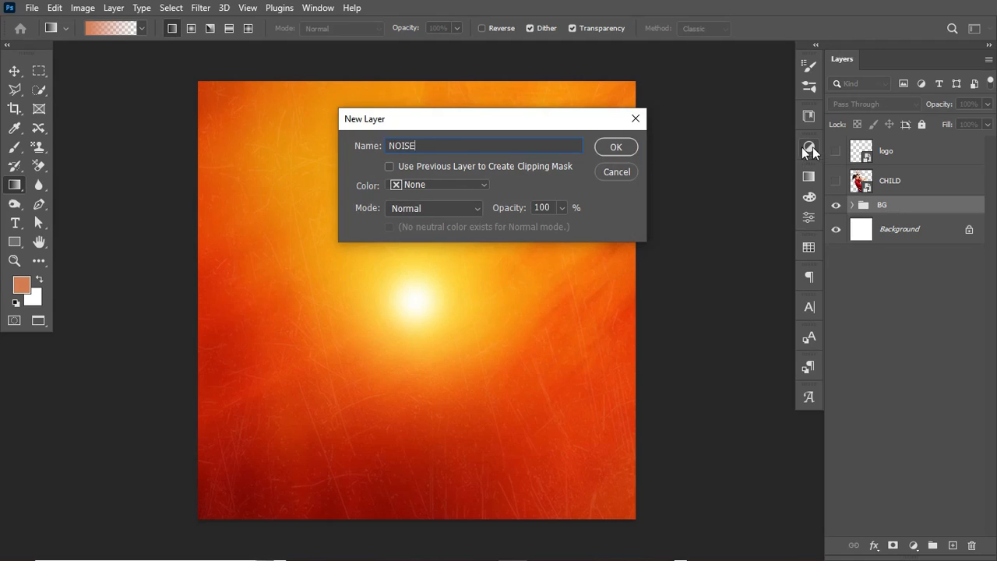
{"action": "left_click", "coordinate": [471, 211]}
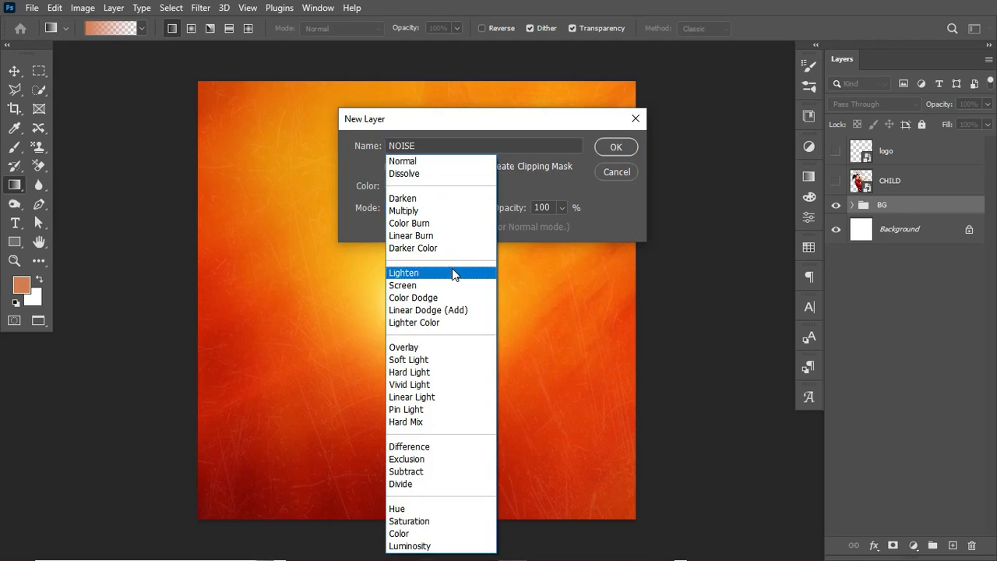
{"action": "left_click", "coordinate": [456, 359]}
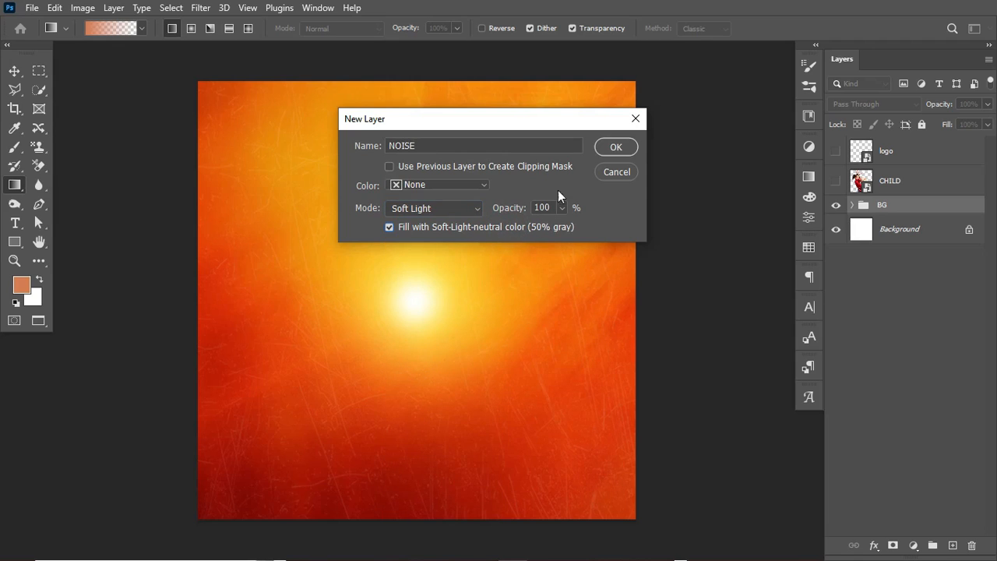
{"action": "left_click", "coordinate": [608, 148]}
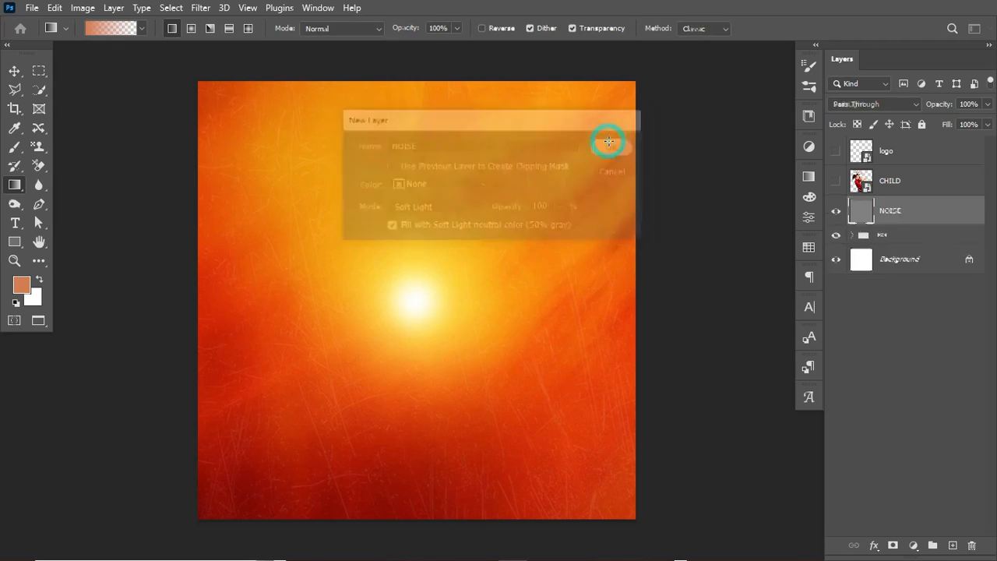
Convert NOISE to a smart object and apply Add Noise at 11.55%, Uniform and Monochromatic.
{"action": "right_click", "coordinate": [925, 213]}
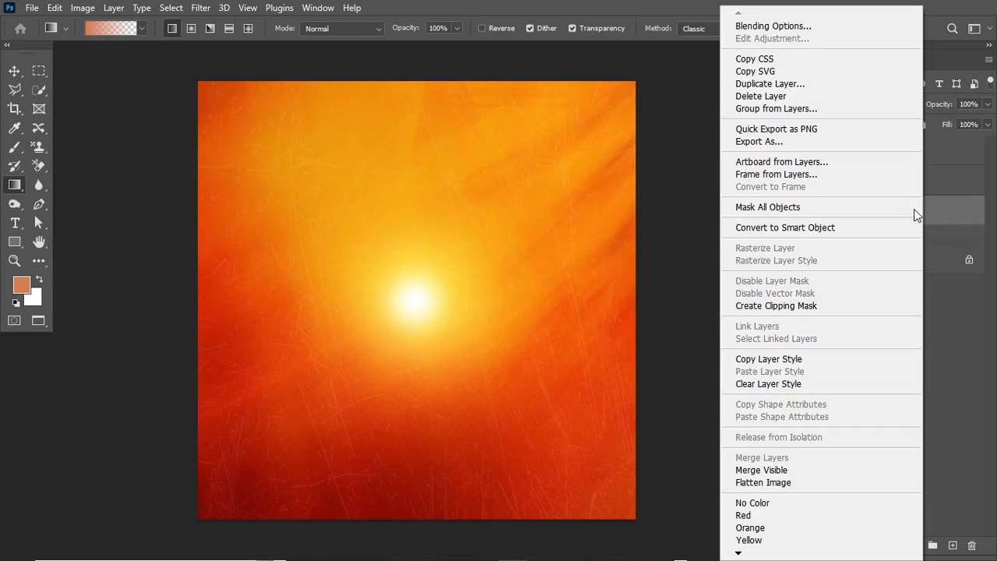
{"action": "left_click", "coordinate": [839, 226]}
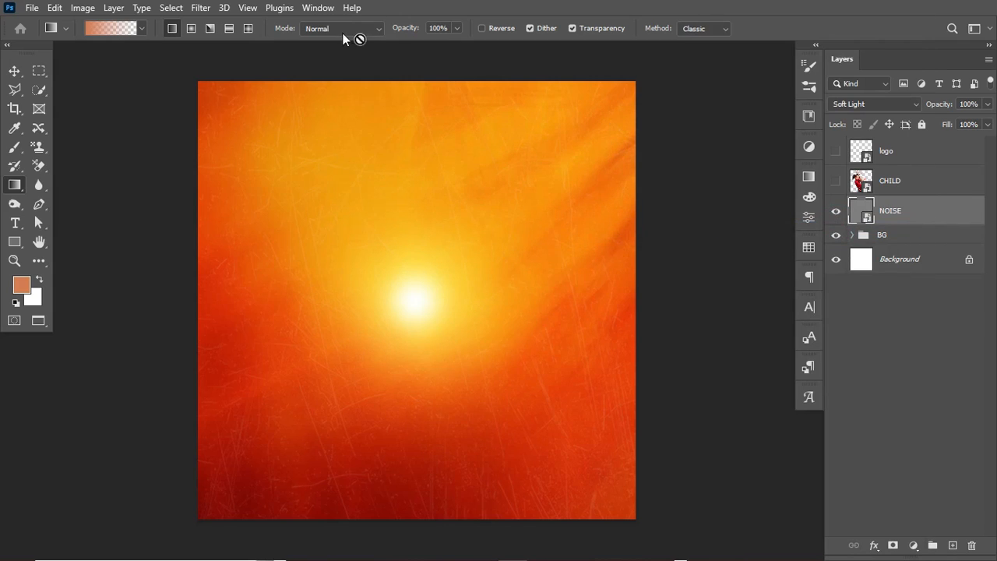
{"action": "left_click", "coordinate": [201, 9]}
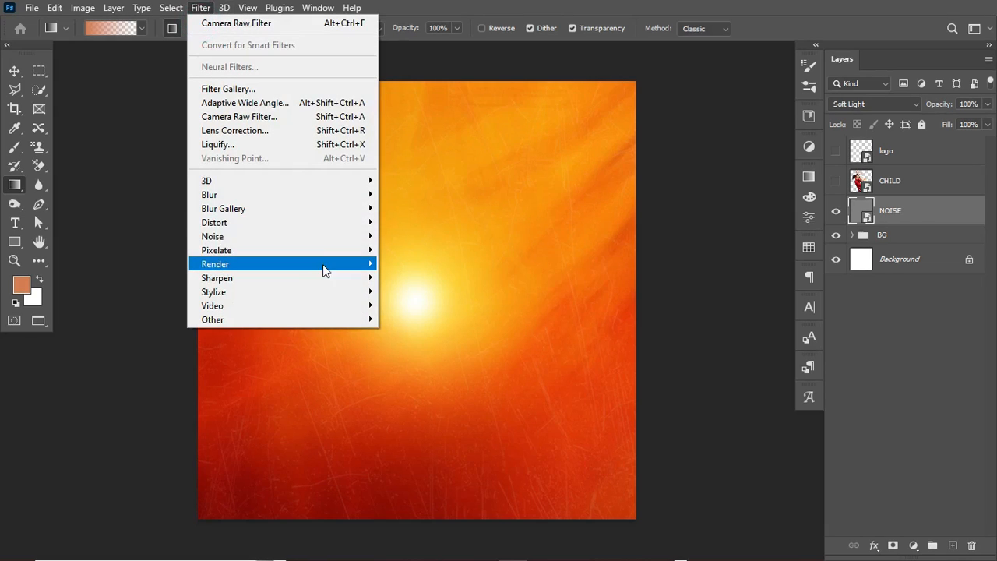
{"action": "mouse_move", "coordinate": [332, 238]}
{"action": "left_click", "coordinate": [398, 237]}
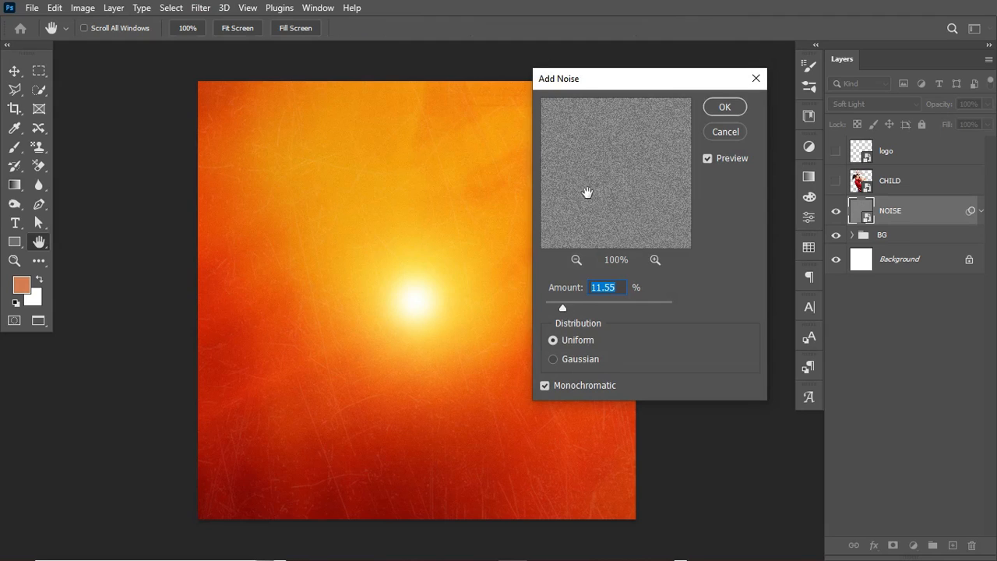
{"action": "left_click", "coordinate": [728, 109]}
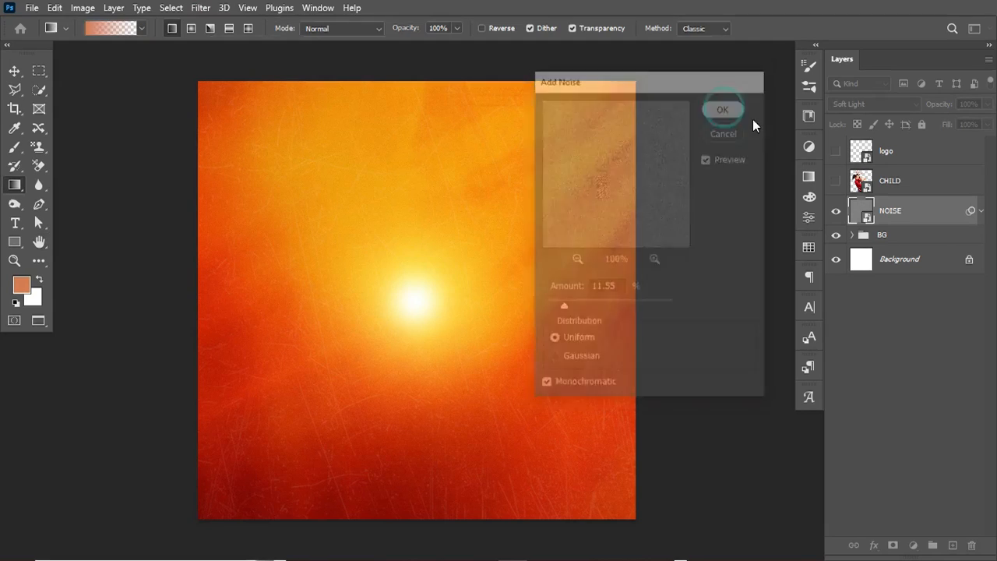
{"action": "left_click", "coordinate": [982, 212]}
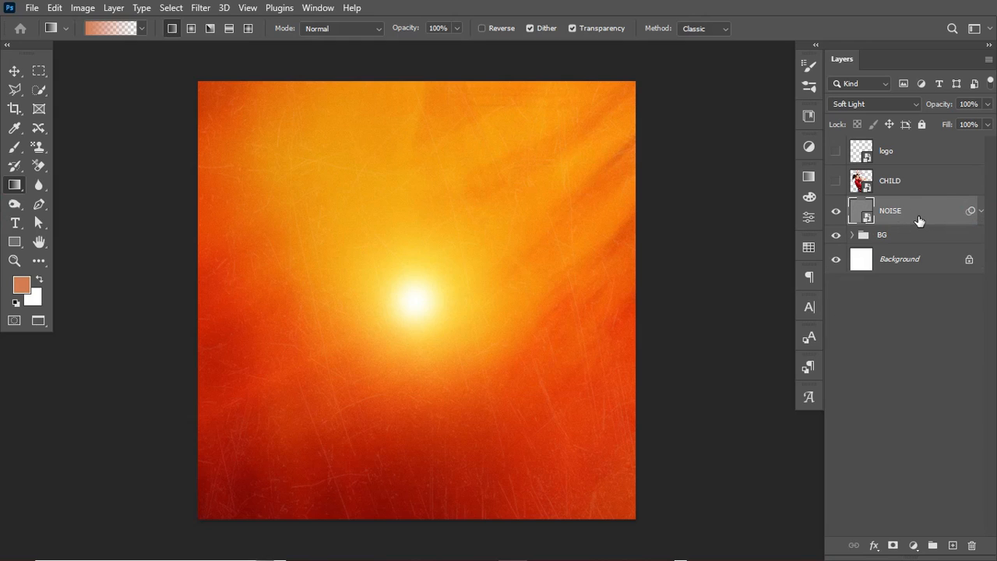
Show the hidden CHILD layer and make it the active layer.
{"action": "left_click", "coordinate": [836, 181]}
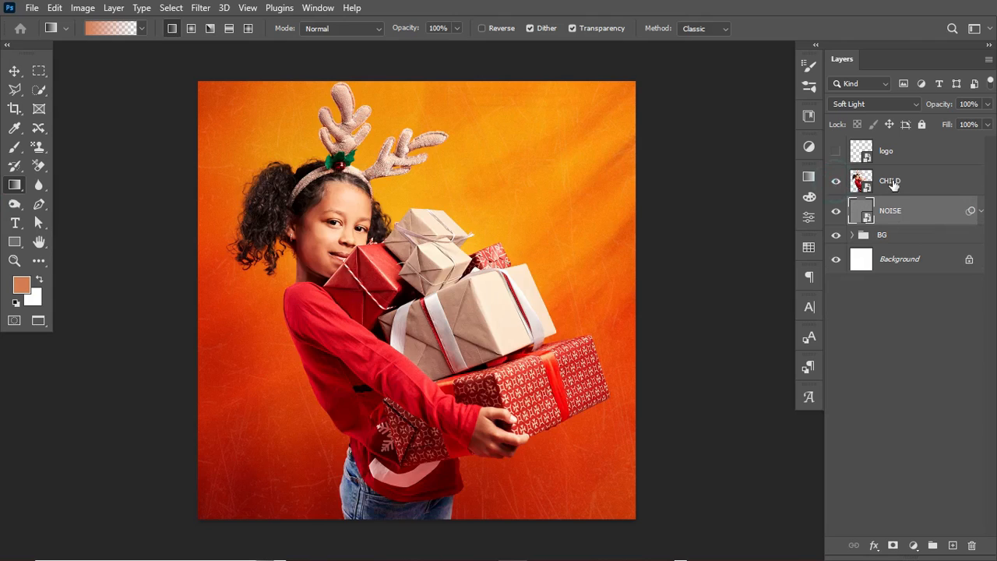
{"action": "left_click", "coordinate": [923, 185]}
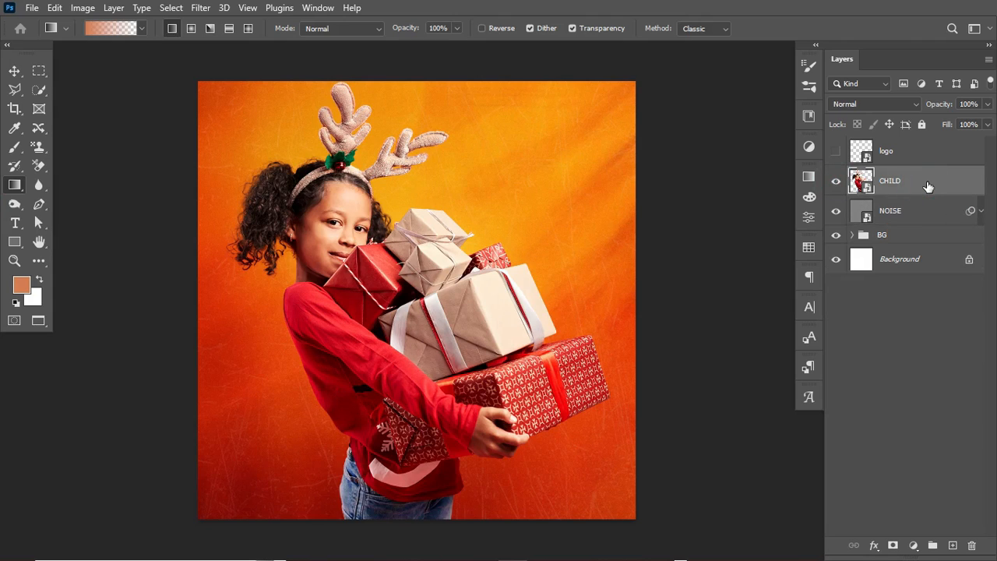
{"action": "key", "text": "ctrl+t"}
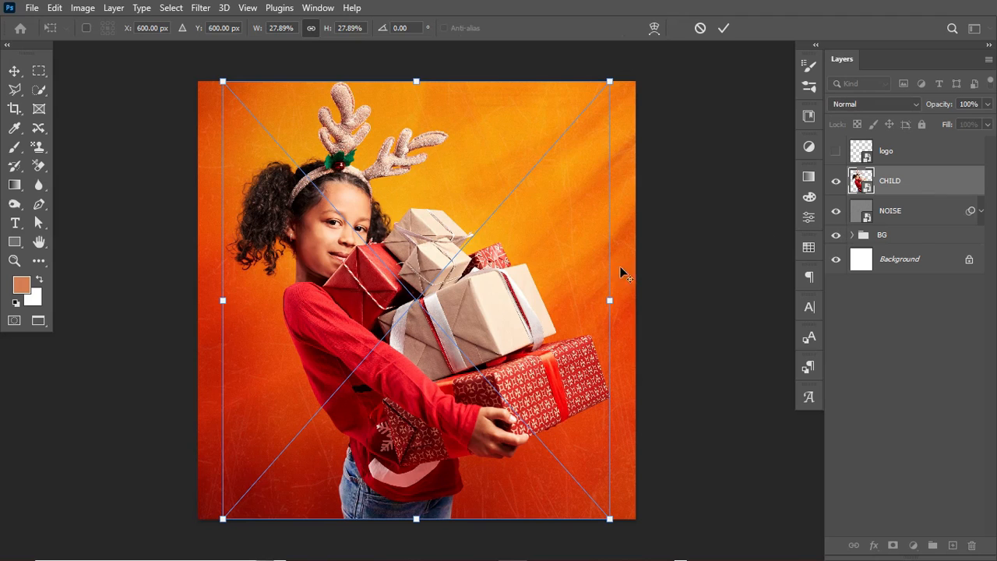
{"action": "mouse_move", "coordinate": [610, 300]}
{"action": "left_mouse_down"}
{"action": "mouse_move", "coordinate": [621, 308]}
{"action": "mouse_move", "coordinate": [616, 300]}
{"action": "left_mouse_up"}
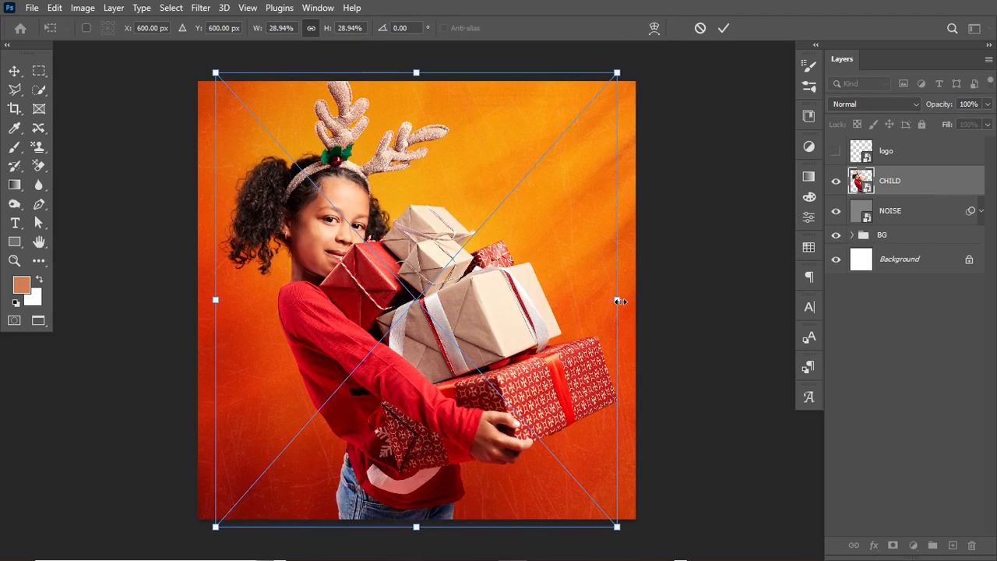
{"action": "key", "text": "Return"}
{"action": "key", "text": "g"}
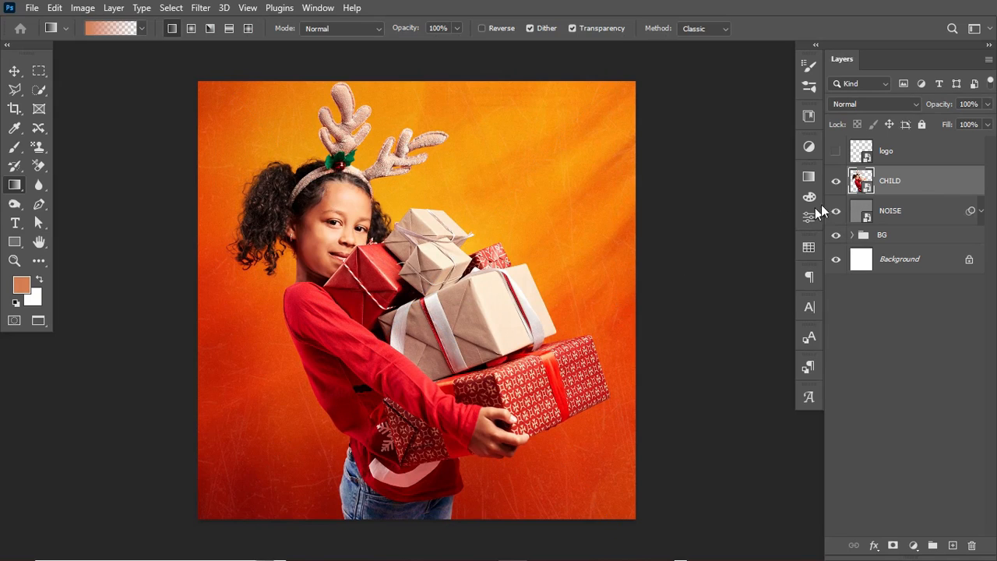
Convert the CHILD layer to a smart object at its current size.
{"action": "right_click", "coordinate": [921, 185]}
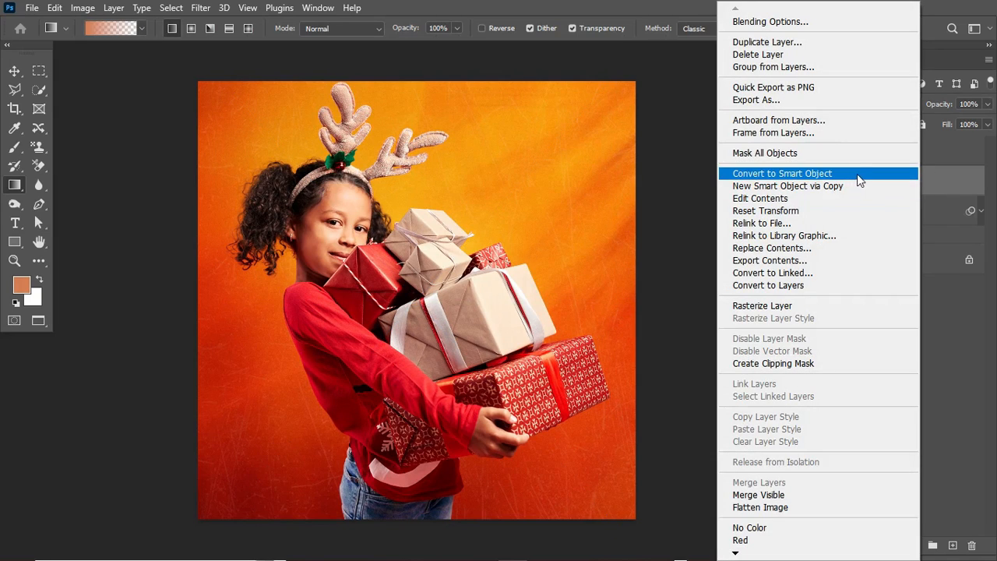
{"action": "left_click", "coordinate": [859, 173]}
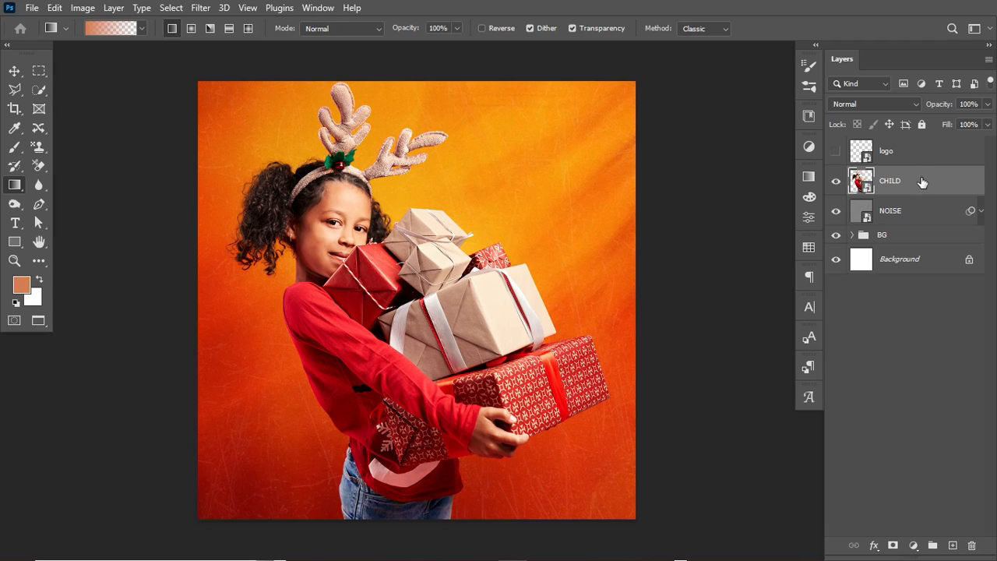
{"action": "right_click", "coordinate": [921, 181]}
{"action": "left_click", "coordinate": [845, 174]}
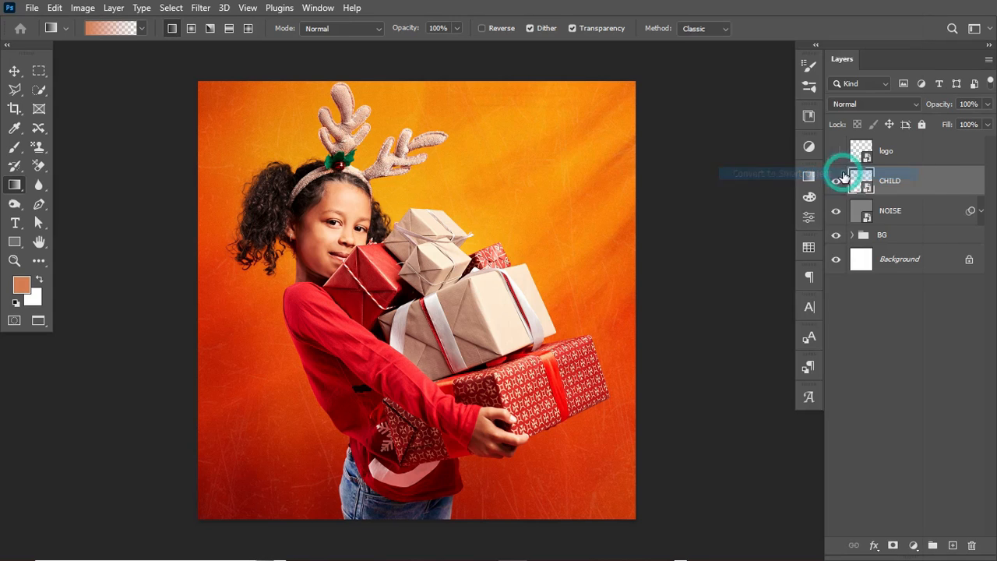
Open the Camera Raw Filter on CHILD and show a side-by-side before and after preview at 50% zoom.
{"action": "left_click", "coordinate": [201, 8]}
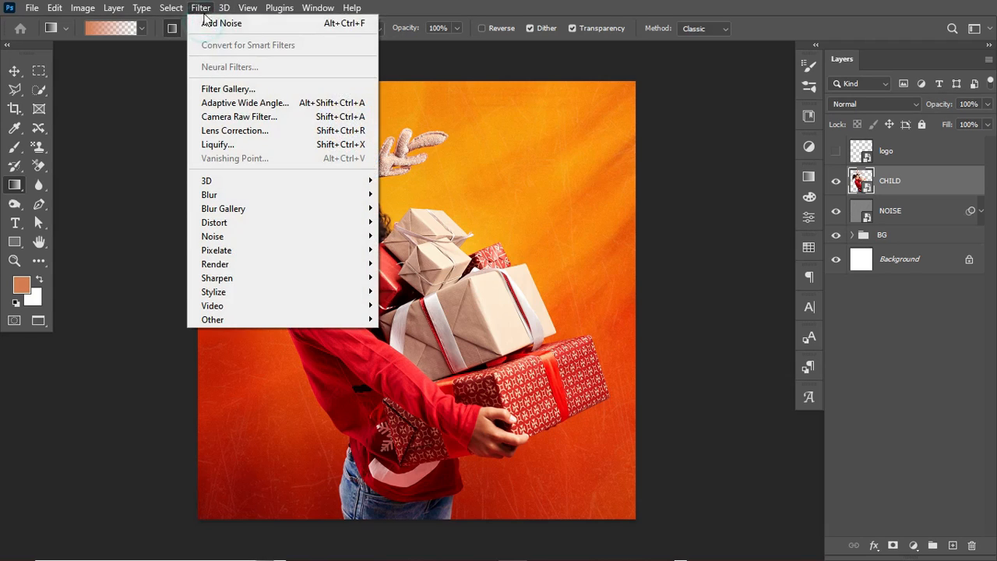
{"action": "left_click", "coordinate": [219, 116]}
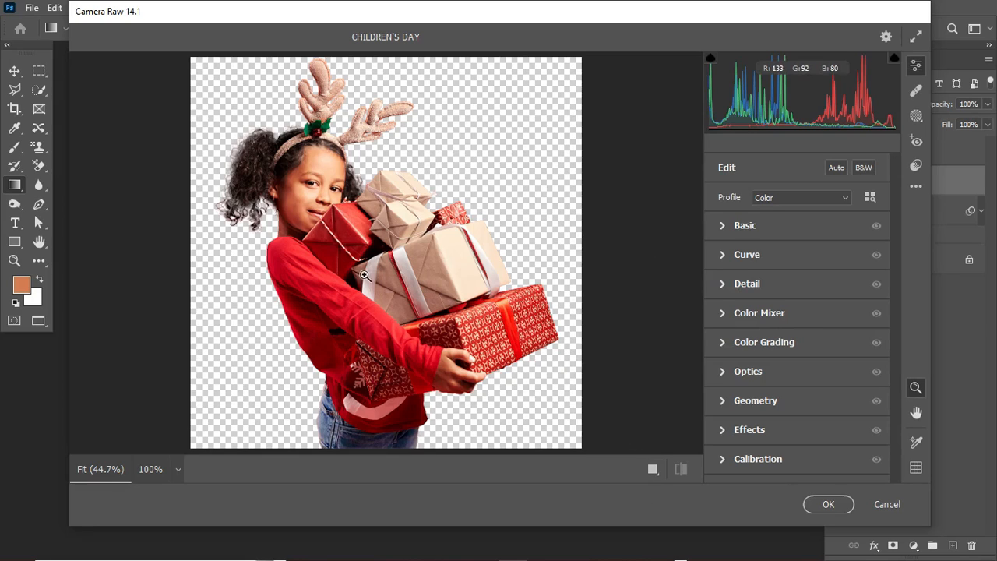
{"action": "left_click", "coordinate": [653, 469]}
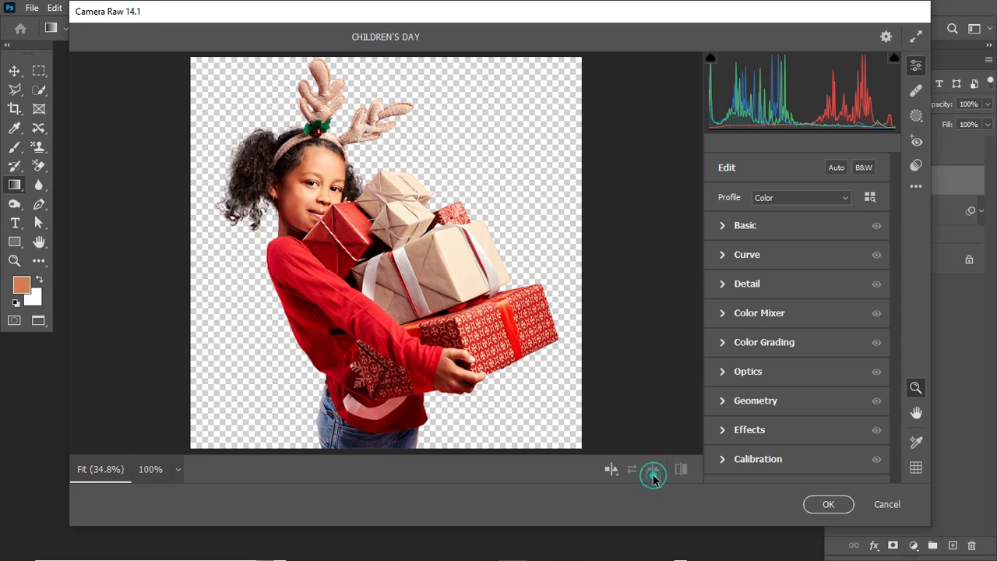
{"action": "left_click", "coordinate": [545, 328]}
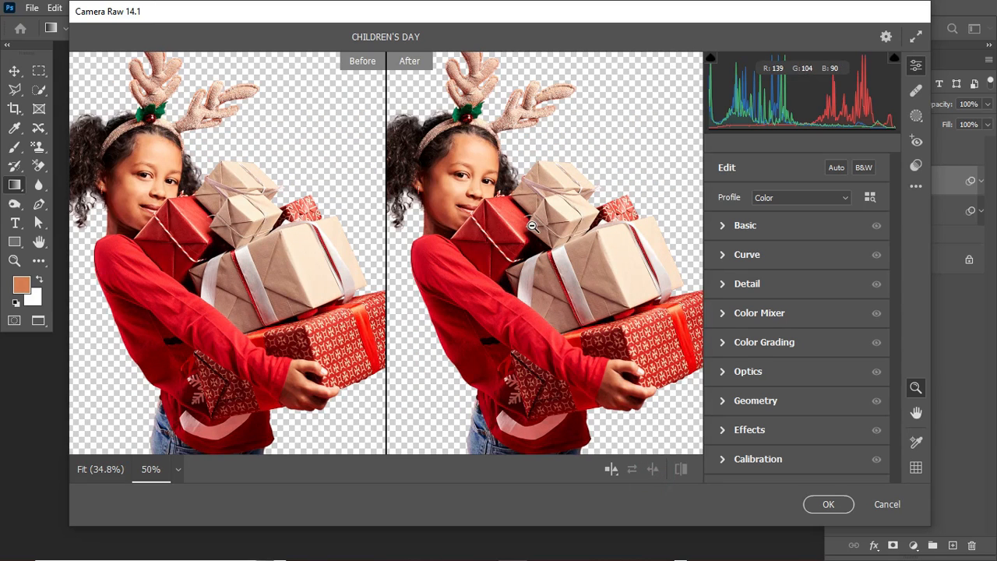
In the Basic adjustments, set Exposure +0.35, Contrast -7, Highlights -11, Shadows +43, Whites +19, Blacks -31, Texture +80 and Clarity +43.
{"action": "left_click", "coordinate": [723, 228]}
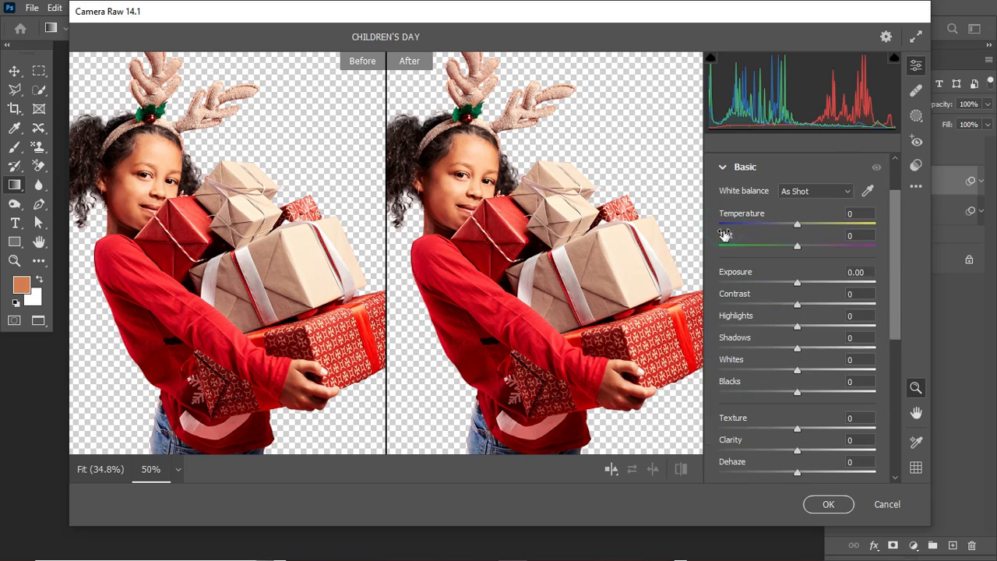
{"action": "left_click_drag", "start_coordinate": [897, 254], "coordinate": [899, 302]}
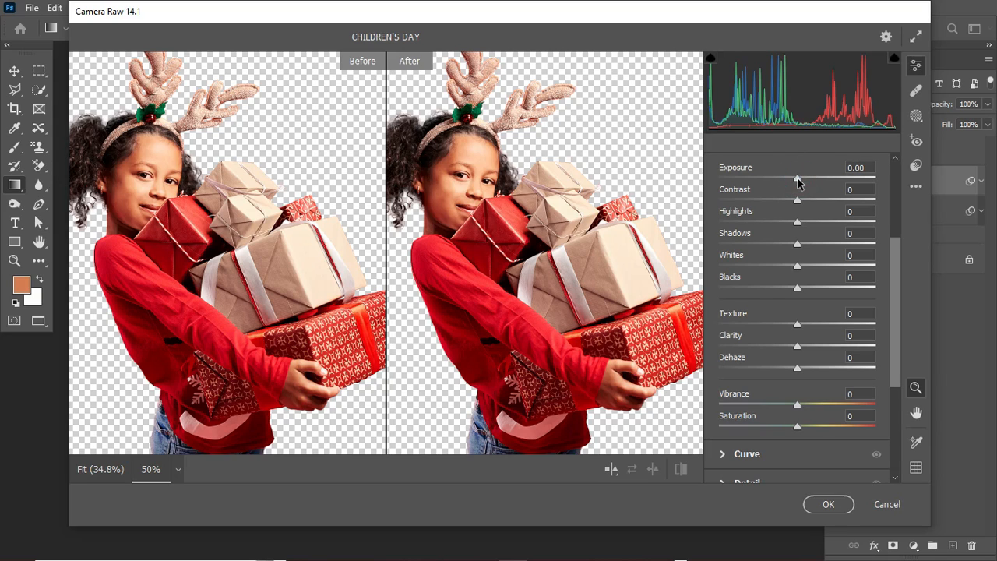
{"action": "left_click_drag", "start_coordinate": [797, 182], "coordinate": [804, 181]}
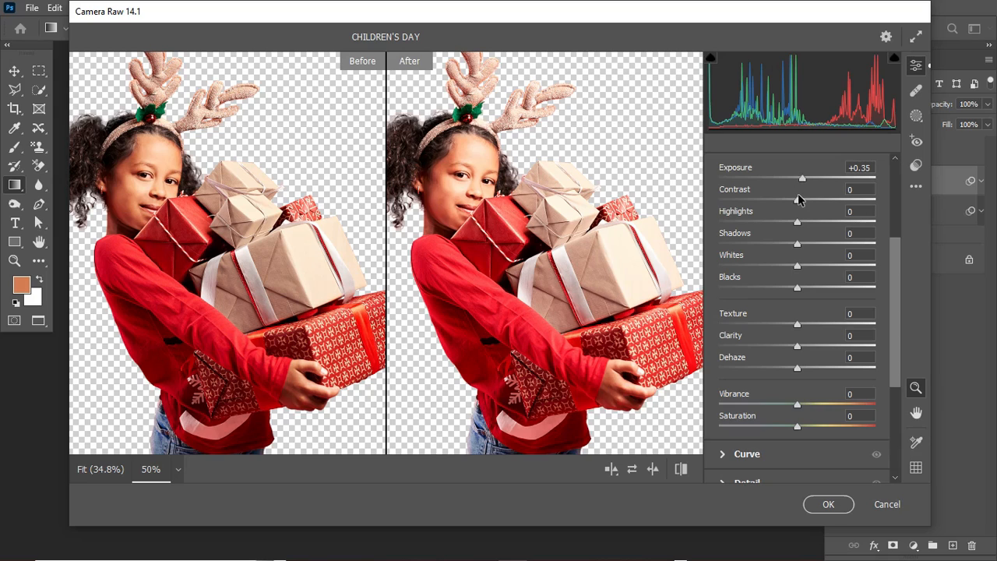
{"action": "left_click_drag", "start_coordinate": [798, 200], "coordinate": [794, 204]}
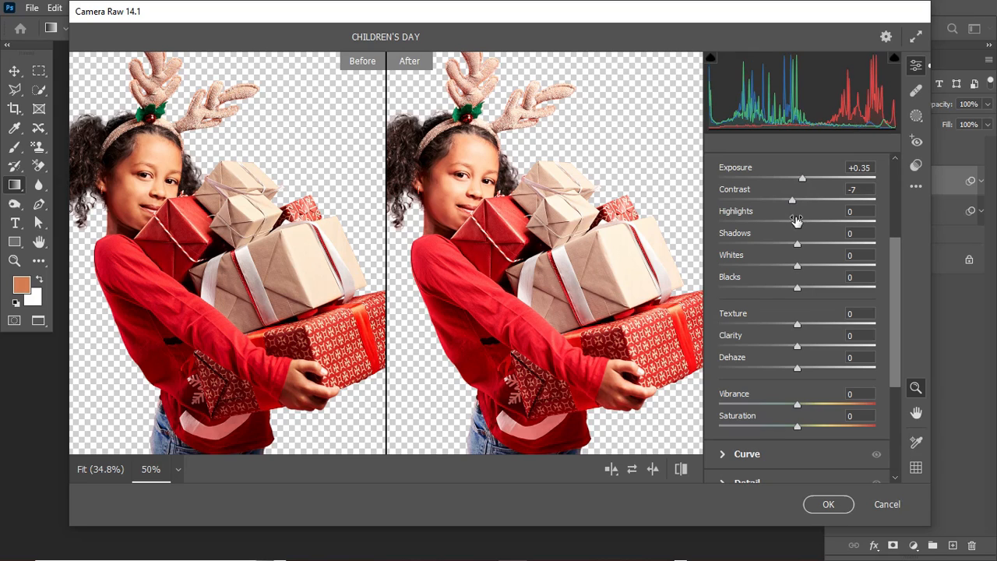
{"action": "left_click_drag", "start_coordinate": [798, 225], "coordinate": [787, 225]}
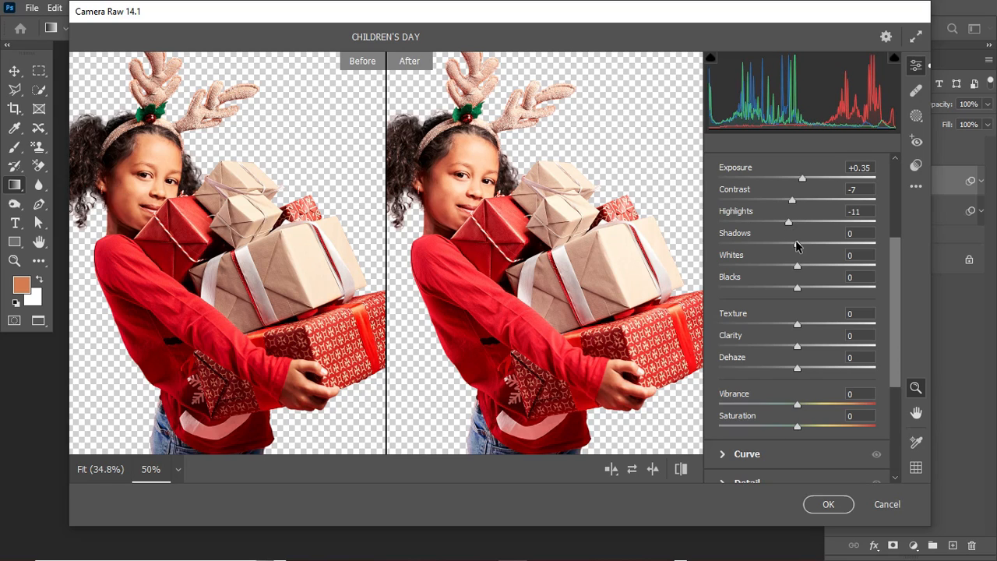
{"action": "left_click_drag", "start_coordinate": [795, 242], "coordinate": [830, 246]}
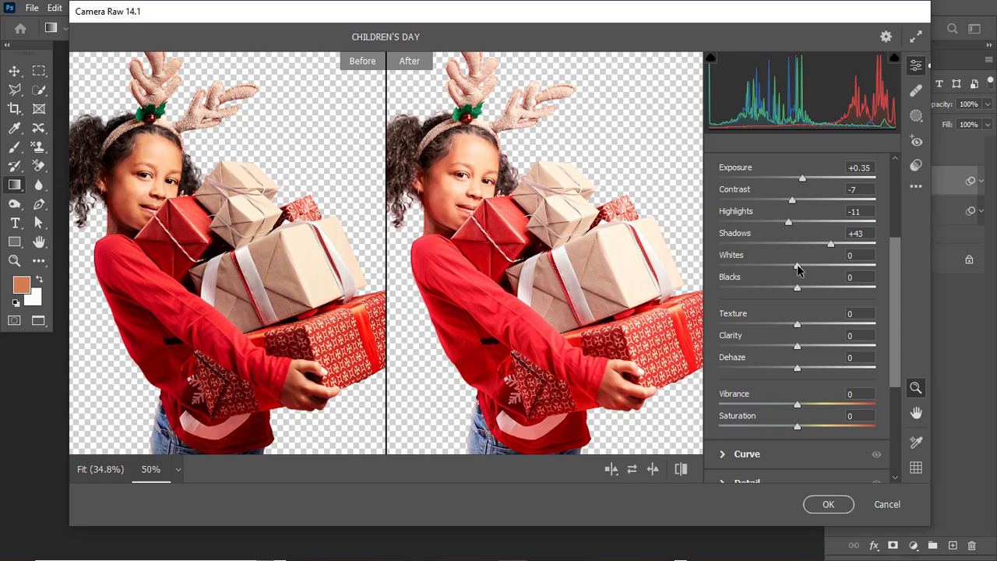
{"action": "left_click_drag", "start_coordinate": [796, 266], "coordinate": [810, 266]}
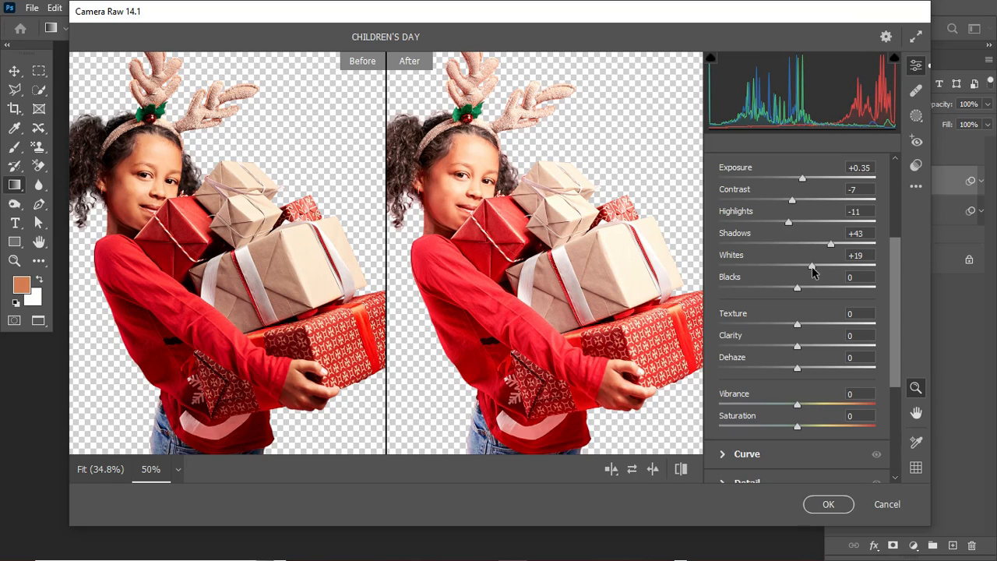
{"action": "left_click_drag", "start_coordinate": [798, 288], "coordinate": [774, 288]}
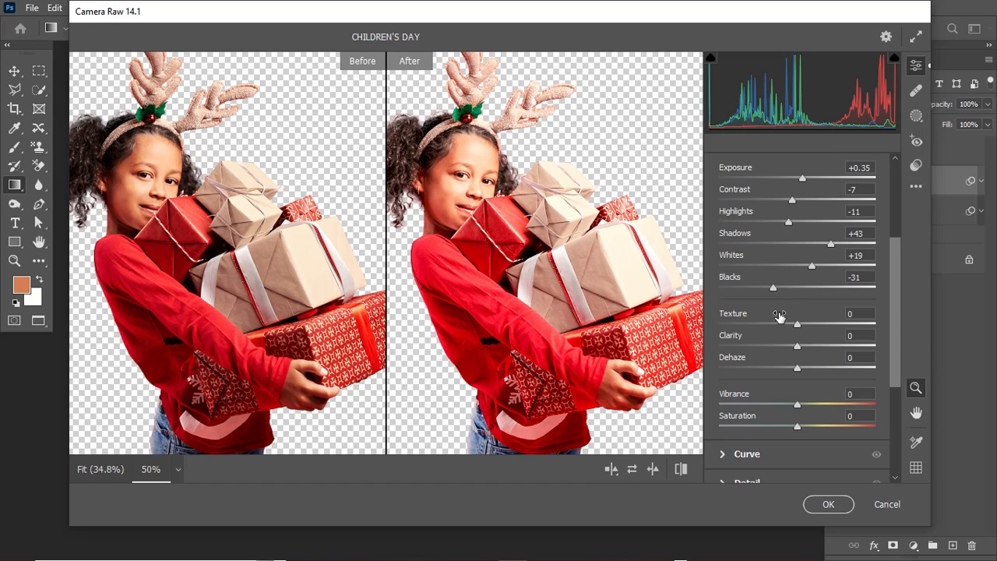
{"action": "left_click_drag", "start_coordinate": [798, 323], "coordinate": [859, 327]}
{"action": "left_click_drag", "start_coordinate": [797, 346], "coordinate": [832, 346]}
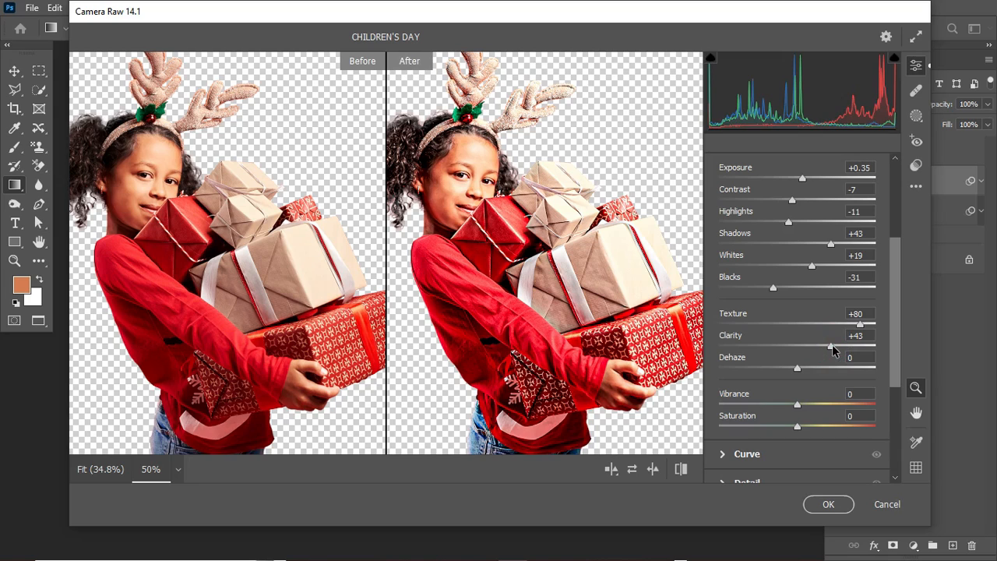
Set Sharpening to 115 and Noise Reduction to 15 in the Detail adjustments and apply the Camera Raw Filter to CHILD.
{"action": "left_click_drag", "start_coordinate": [896, 344], "coordinate": [897, 369]}
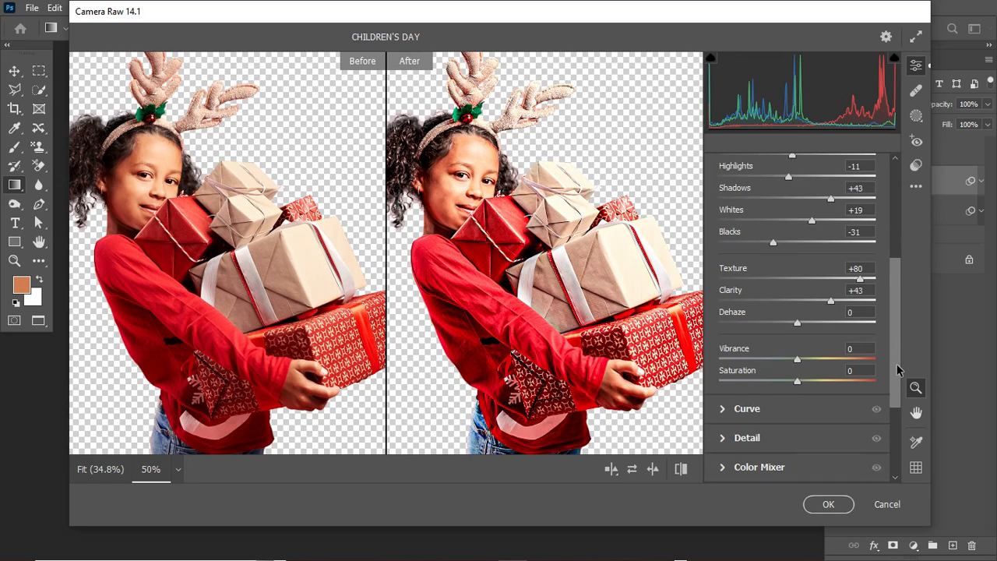
{"action": "left_click_drag", "start_coordinate": [897, 369], "coordinate": [897, 395]}
{"action": "left_click", "coordinate": [722, 379]}
{"action": "left_click", "coordinate": [723, 318]}
{"action": "left_click_drag", "start_coordinate": [735, 320], "coordinate": [841, 321]}
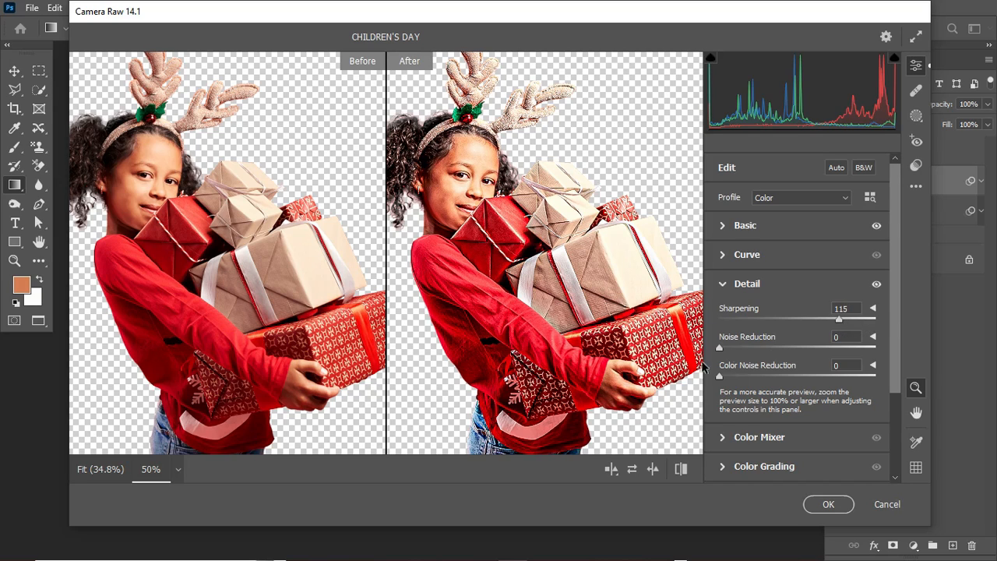
{"action": "left_click_drag", "start_coordinate": [719, 351], "coordinate": [743, 351]}
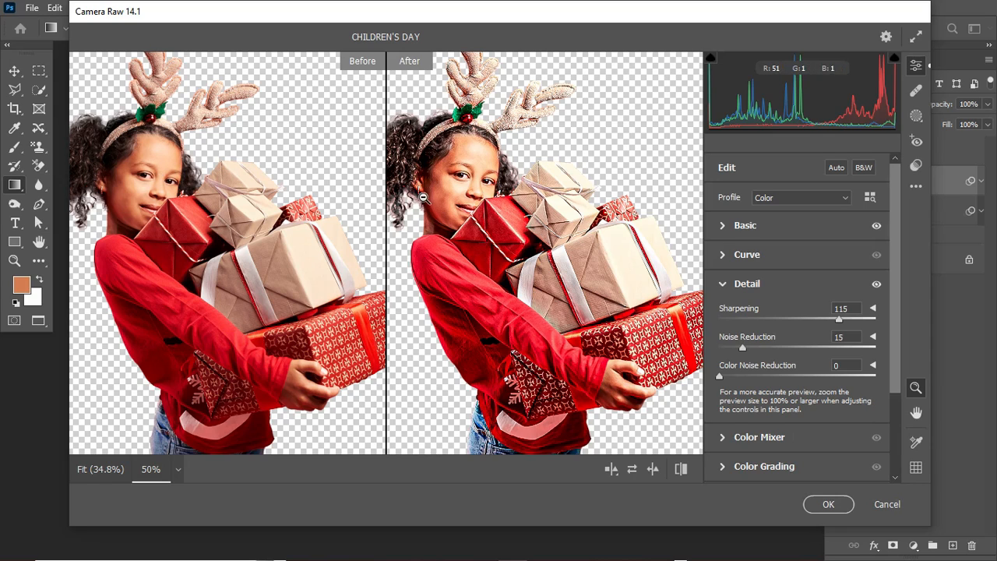
{"action": "left_click", "coordinate": [830, 506]}
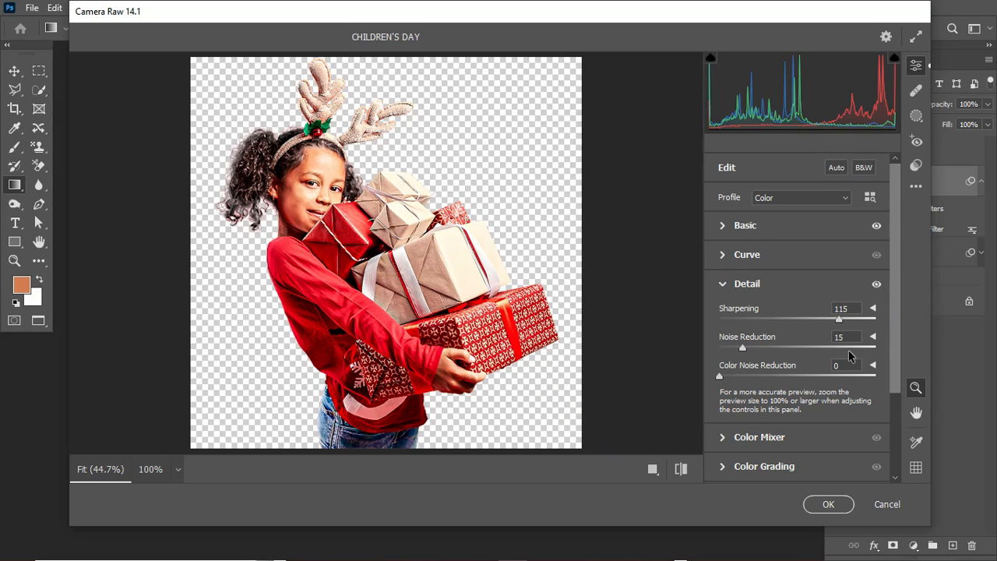
{"action": "left_click", "coordinate": [828, 505]}
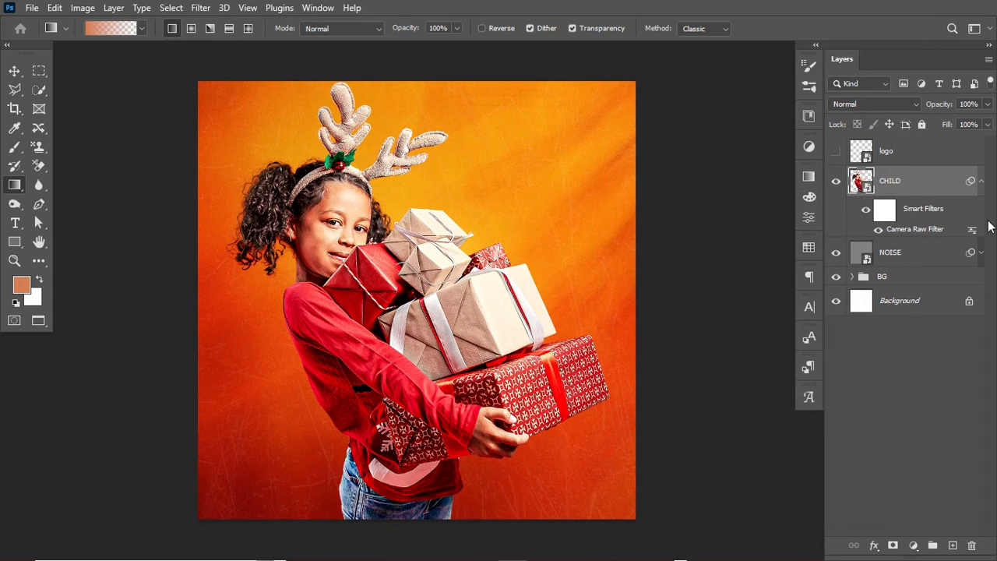
Collapse CHILD's smart filters, scale the layer proportionally to 102.64% and move it down to Y 624 px.
{"action": "left_click", "coordinate": [981, 180]}
{"action": "key", "text": "ctrl+t"}
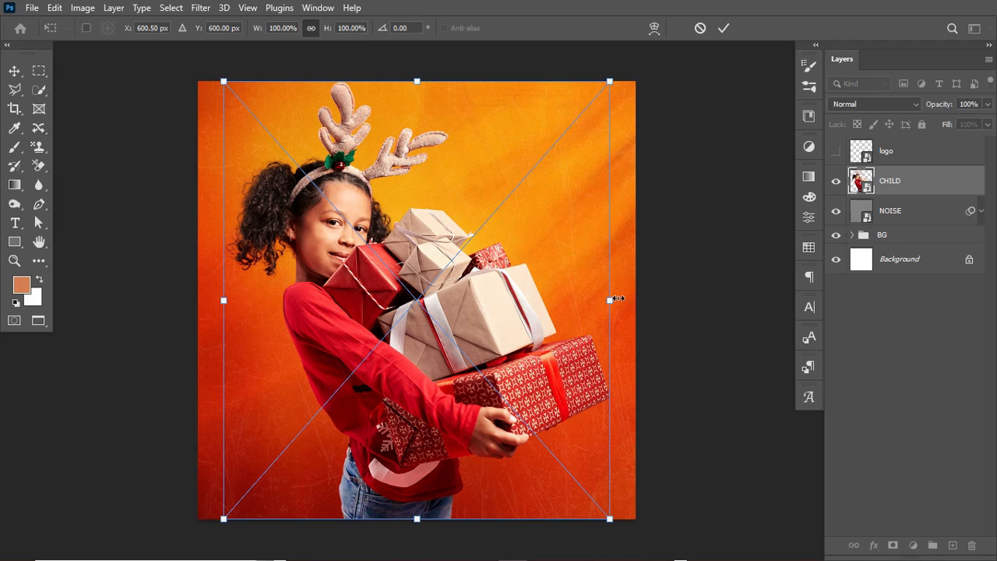
{"action": "left_click_drag", "start_coordinate": [610, 299], "coordinate": [559, 319]}
{"action": "key", "text": "Down"}
{"action": "key", "text": "Down"}
{"action": "key", "text": "Down"}
{"action": "key", "text": "Down"}
{"action": "key", "text": "Down"}
{"action": "key", "text": "Down"}
{"action": "key", "text": "Down"}
{"action": "key", "text": "Down"}
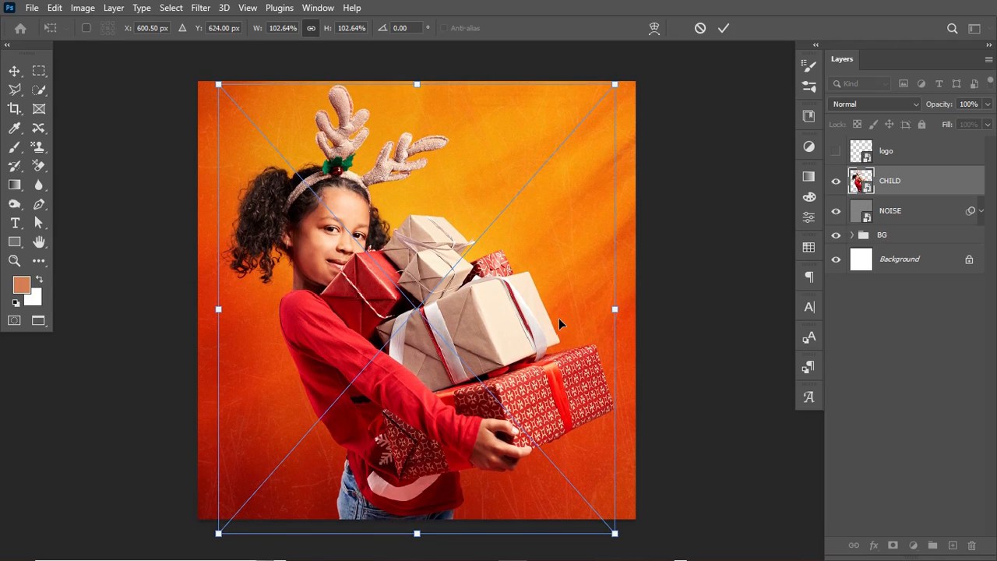
{"action": "key", "text": "Return"}
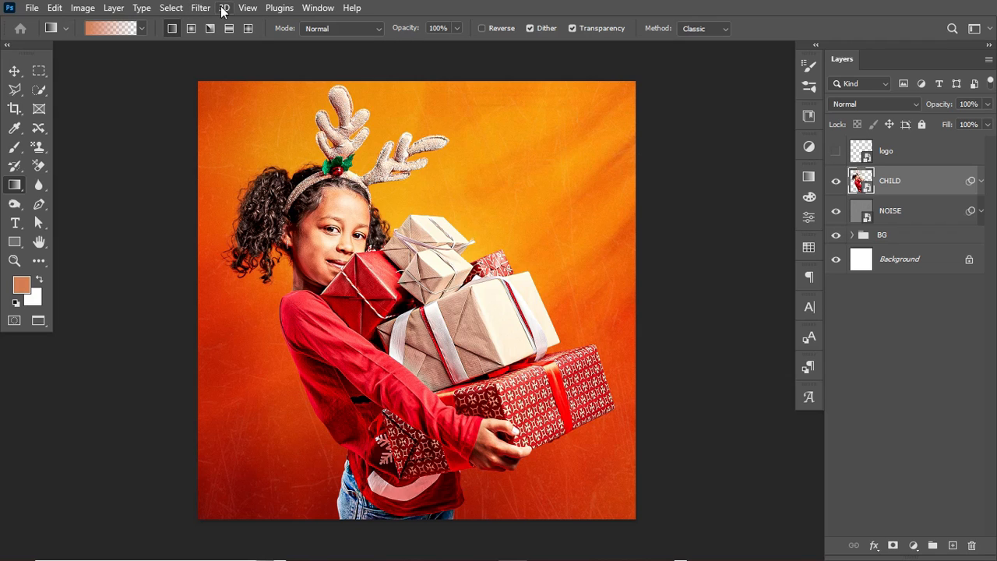
Create a cyan guide layout with margins of 67.5 px top and bottom and 75.6 px left and right, and hide the guides.
{"action": "left_click", "coordinate": [250, 10]}
{"action": "mouse_move", "coordinate": [335, 396]}
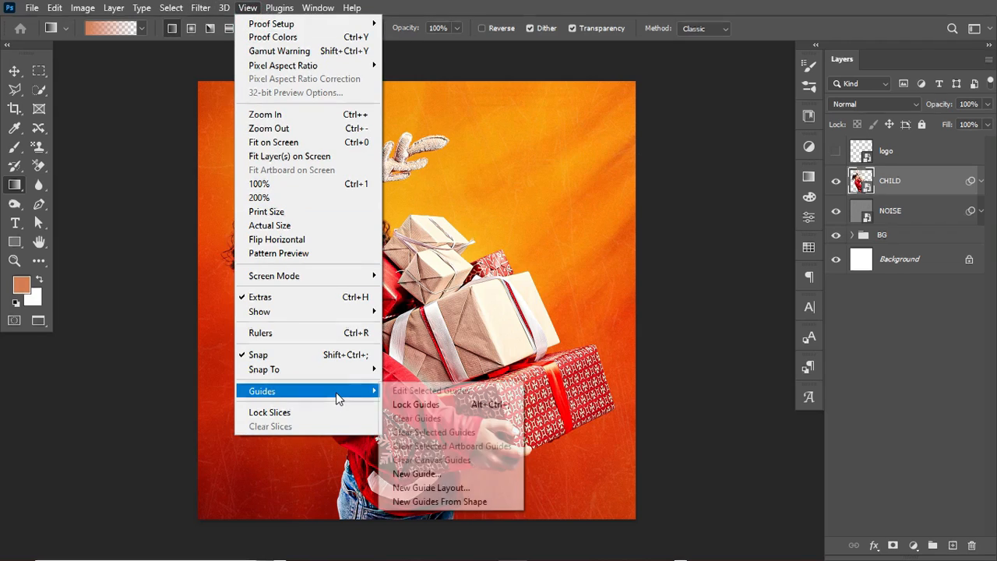
{"action": "left_click", "coordinate": [436, 488]}
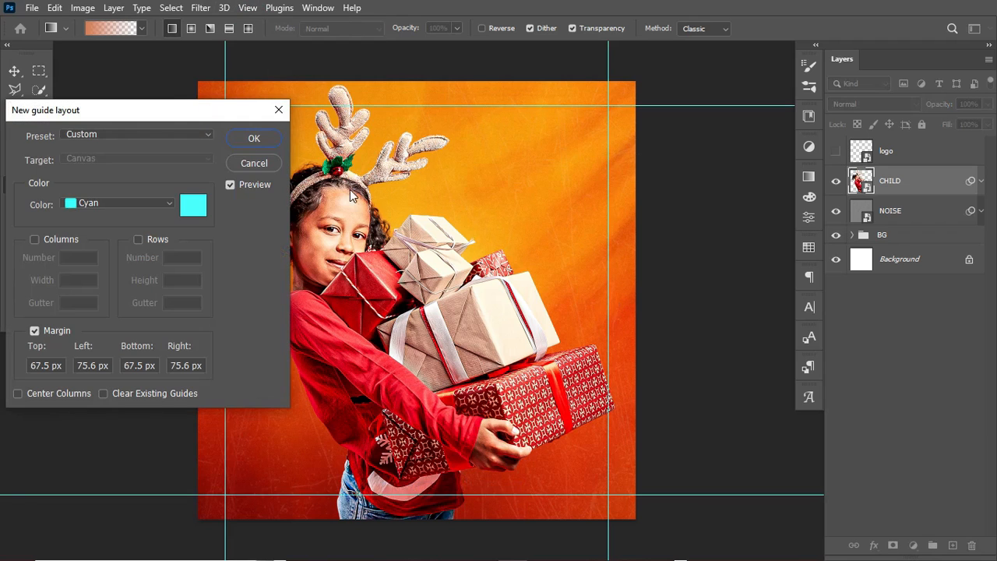
{"action": "left_click_drag", "start_coordinate": [187, 112], "coordinate": [570, 72]}
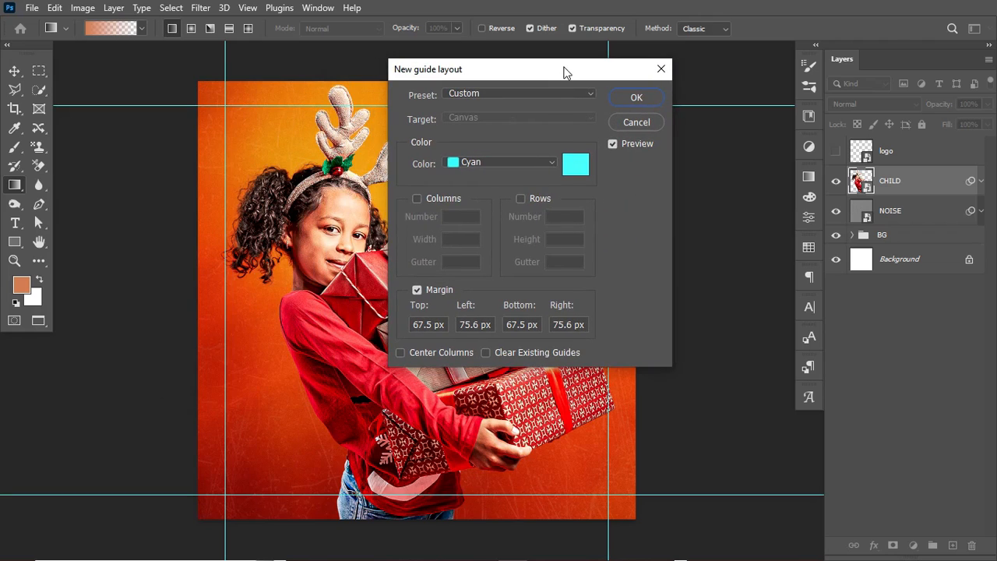
{"action": "left_click", "coordinate": [636, 97]}
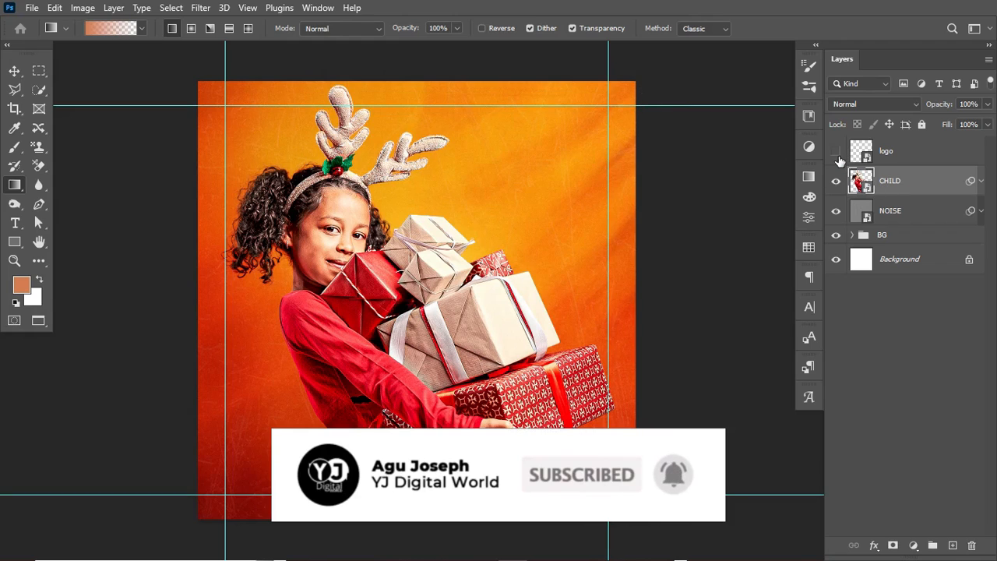
{"action": "key", "text": "ctrl+semicolon"}
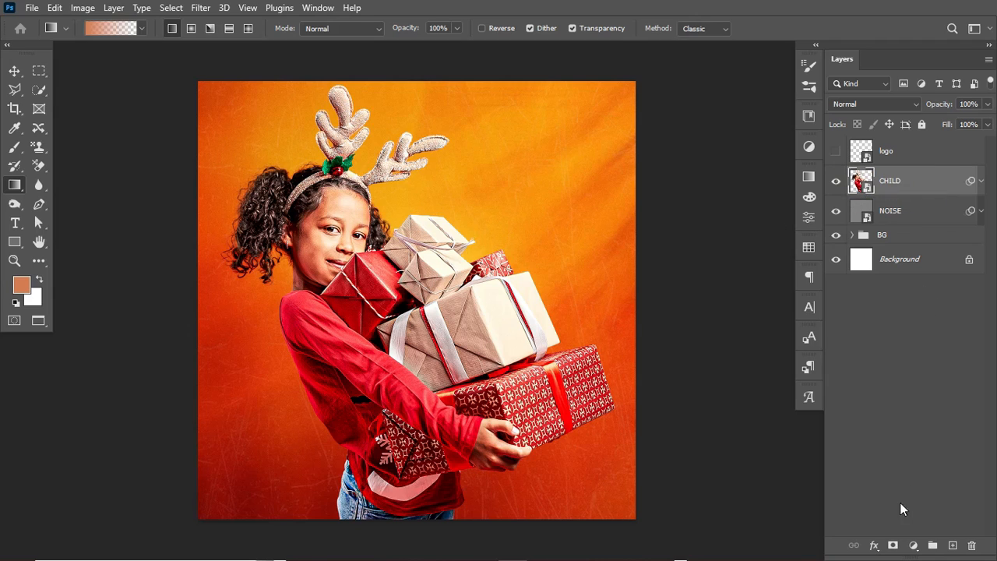
Add a Curves adjustment clipped to CHILD and darken it with a curve point at input 51, output 31.
{"action": "left_click", "coordinate": [913, 545]}
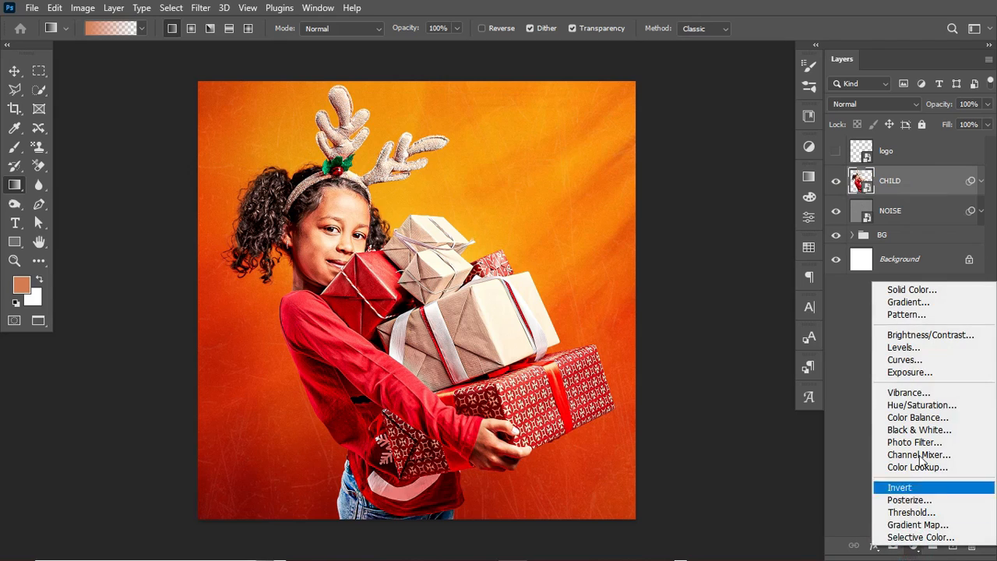
{"action": "left_click", "coordinate": [904, 360]}
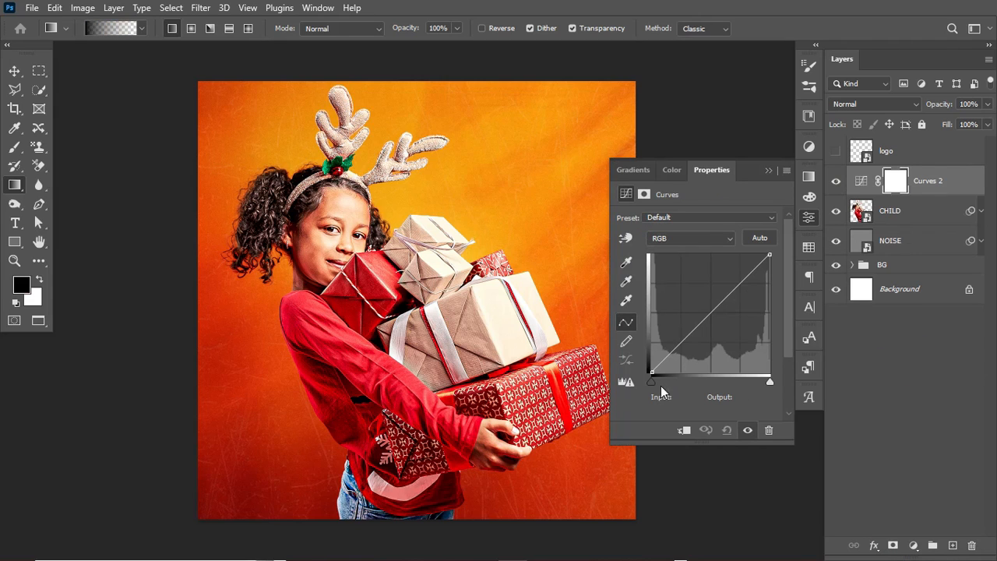
{"action": "left_click", "coordinate": [684, 430]}
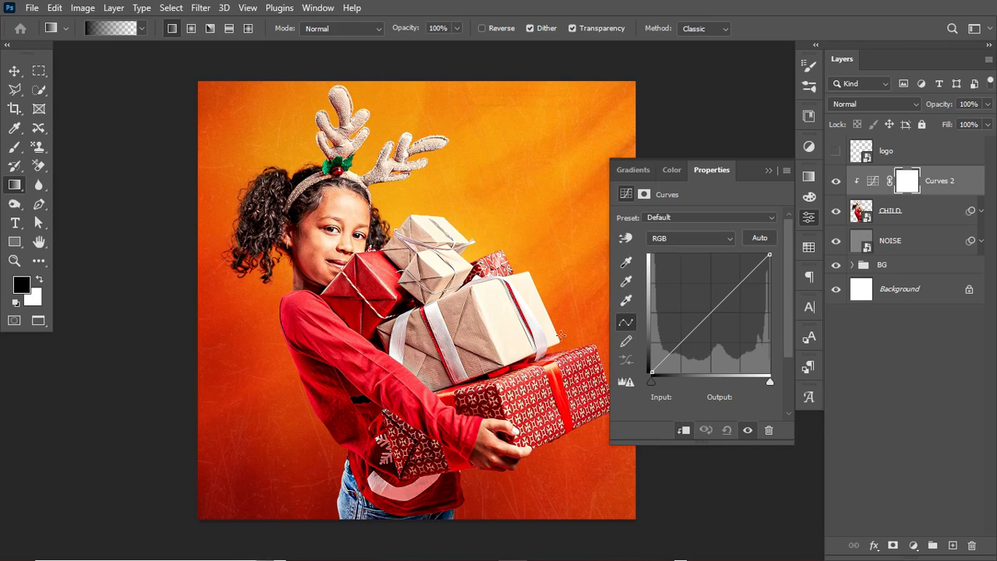
{"action": "left_click", "coordinate": [676, 345]}
{"action": "left_click_drag", "start_coordinate": [676, 345], "coordinate": [674, 358]}
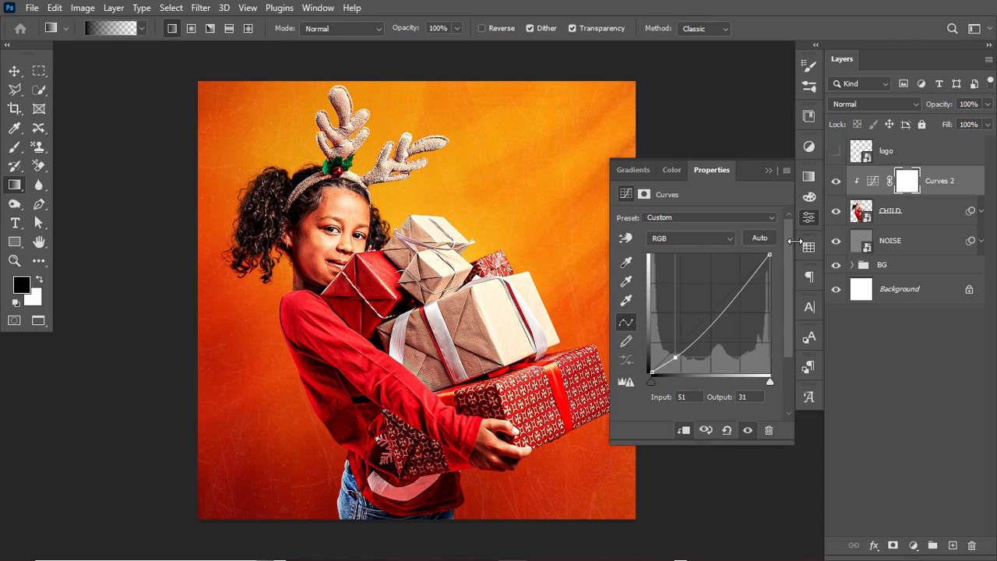
{"action": "left_click", "coordinate": [768, 170]}
Add a Color Balance adjustment above the CHILD curves and clip it to CHILD.
{"action": "left_click", "coordinate": [914, 545]}
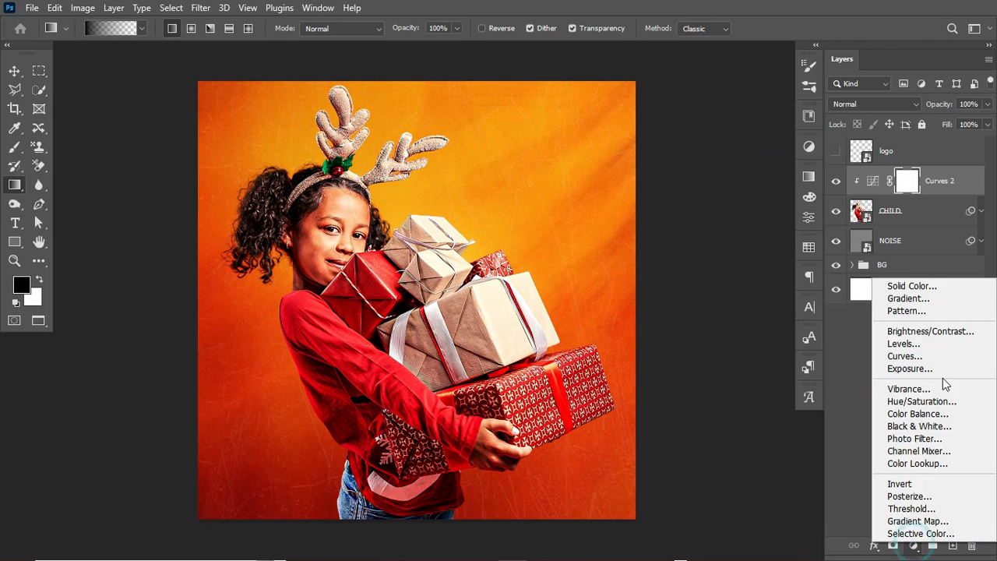
{"action": "left_click", "coordinate": [918, 418]}
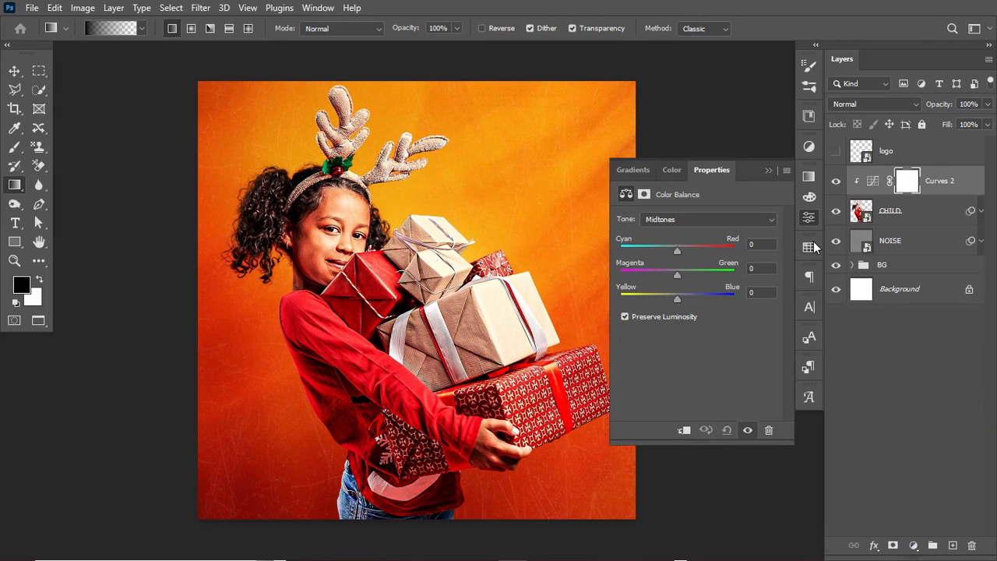
{"action": "left_click", "coordinate": [683, 429]}
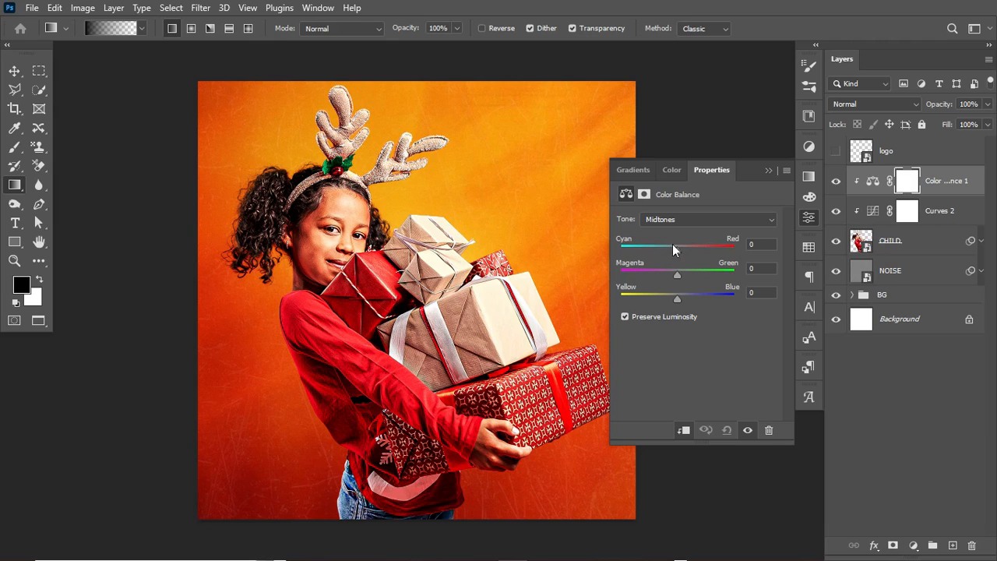
{"action": "mouse_move", "coordinate": [678, 250]}
{"action": "left_mouse_down"}
{"action": "mouse_move", "coordinate": [633, 250]}
{"action": "mouse_move", "coordinate": [717, 251]}
{"action": "mouse_move", "coordinate": [695, 253]}
{"action": "left_mouse_up"}
{"action": "key", "text": "ctrl+z"}
{"action": "left_click", "coordinate": [700, 219]}
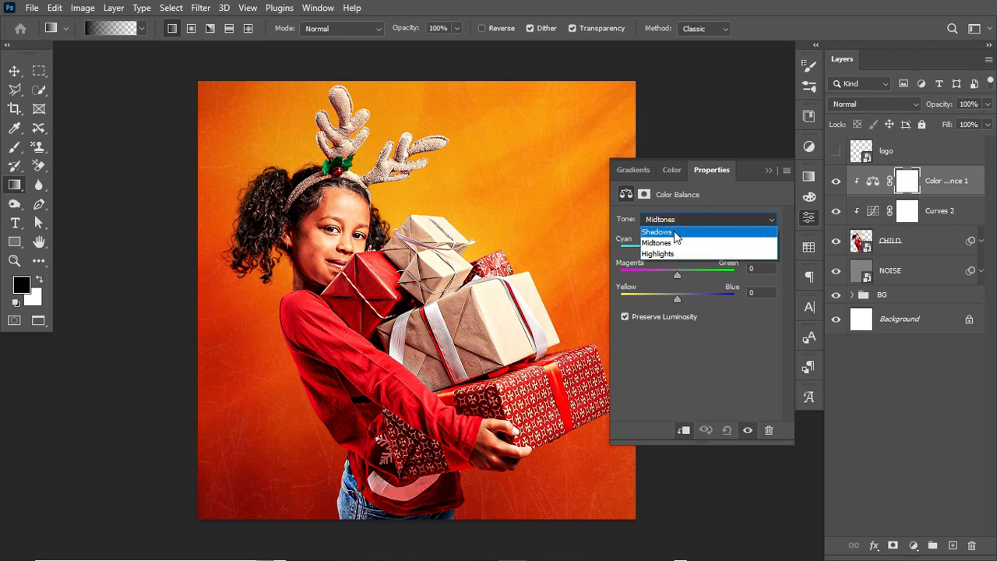
{"action": "left_click", "coordinate": [632, 218]}
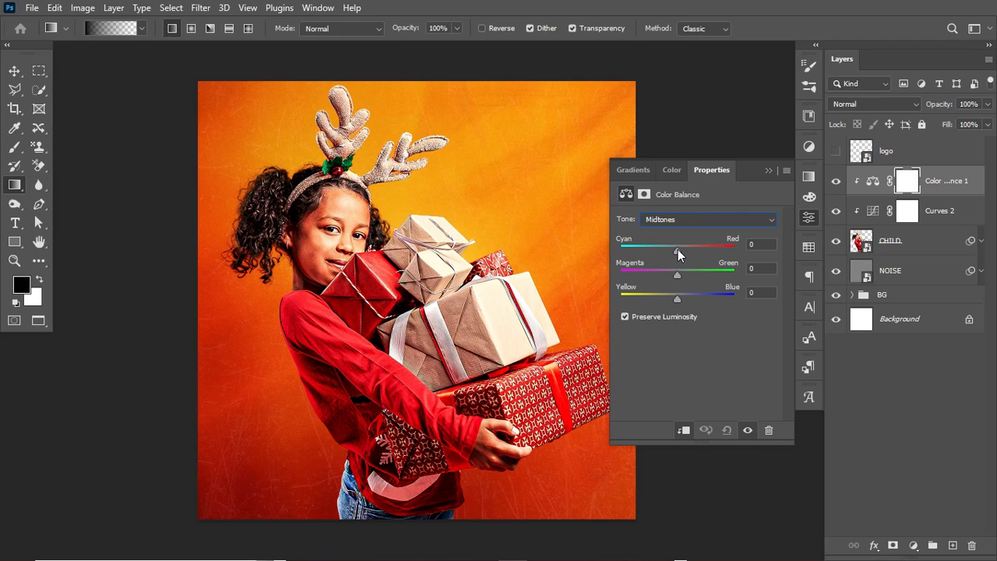
Fine-tune the Color Balance midtones on Cyan-Red and Yellow-Blue, and shift the highlights slightly towards red and yellow.
{"action": "left_click_drag", "start_coordinate": [678, 250], "coordinate": [676, 250]}
{"action": "left_click_drag", "start_coordinate": [677, 302], "coordinate": [675, 302]}
{"action": "left_click", "coordinate": [718, 217]}
{"action": "left_click", "coordinate": [697, 255]}
{"action": "left_click_drag", "start_coordinate": [677, 248], "coordinate": [681, 251]}
{"action": "left_click_drag", "start_coordinate": [676, 296], "coordinate": [669, 298]}
Nudge the Color Balance shadows slightly on Cyan-Red and Yellow-Blue, and compare the photo with and without the adjustment.
{"action": "left_click", "coordinate": [710, 222]}
{"action": "left_click", "coordinate": [701, 229]}
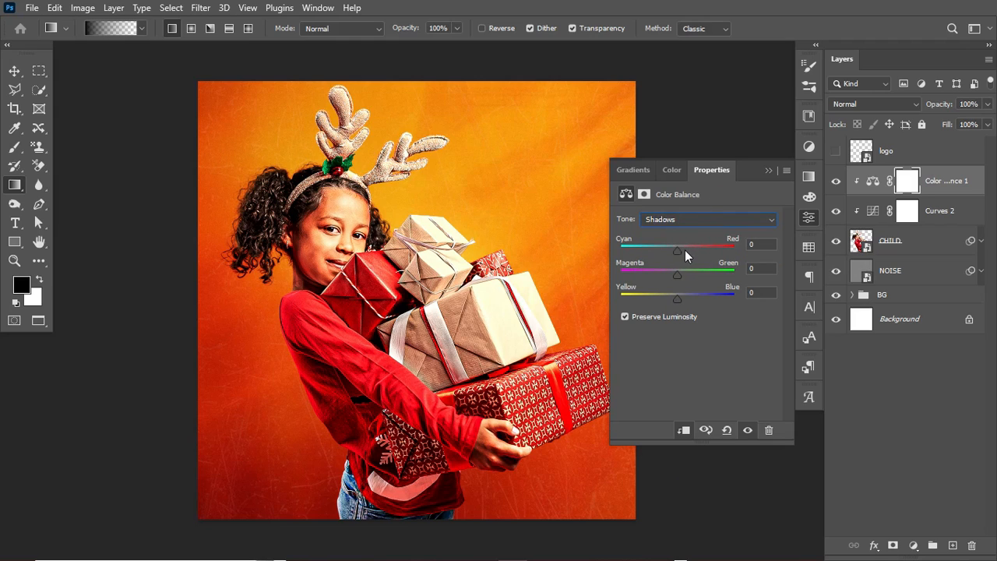
{"action": "left_click_drag", "start_coordinate": [679, 251], "coordinate": [680, 251]}
{"action": "left_click_drag", "start_coordinate": [676, 296], "coordinate": [675, 297]}
{"action": "left_click_drag", "start_coordinate": [676, 296], "coordinate": [677, 296]}
{"action": "left_click", "coordinate": [768, 170]}
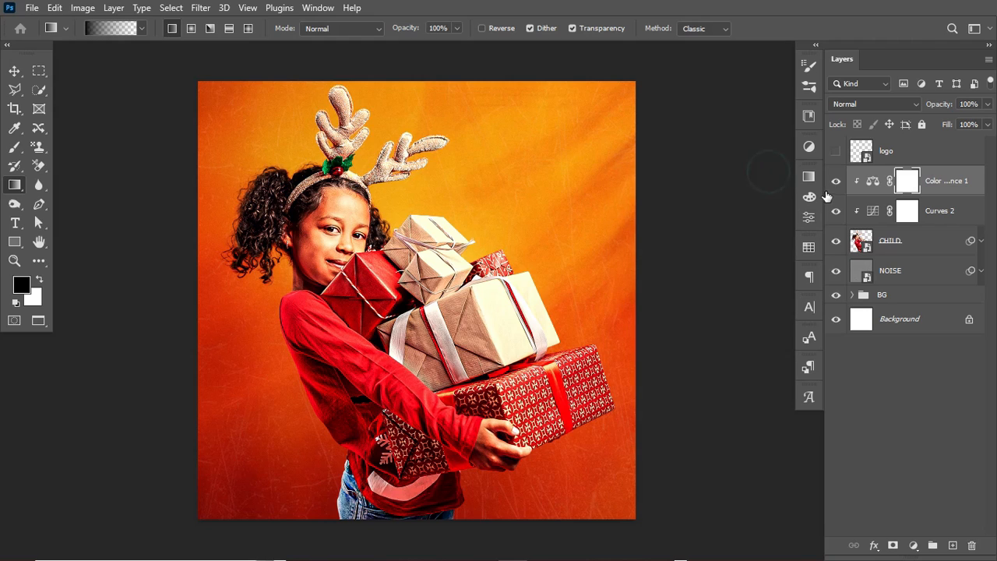
{"action": "left_click", "coordinate": [836, 181]}
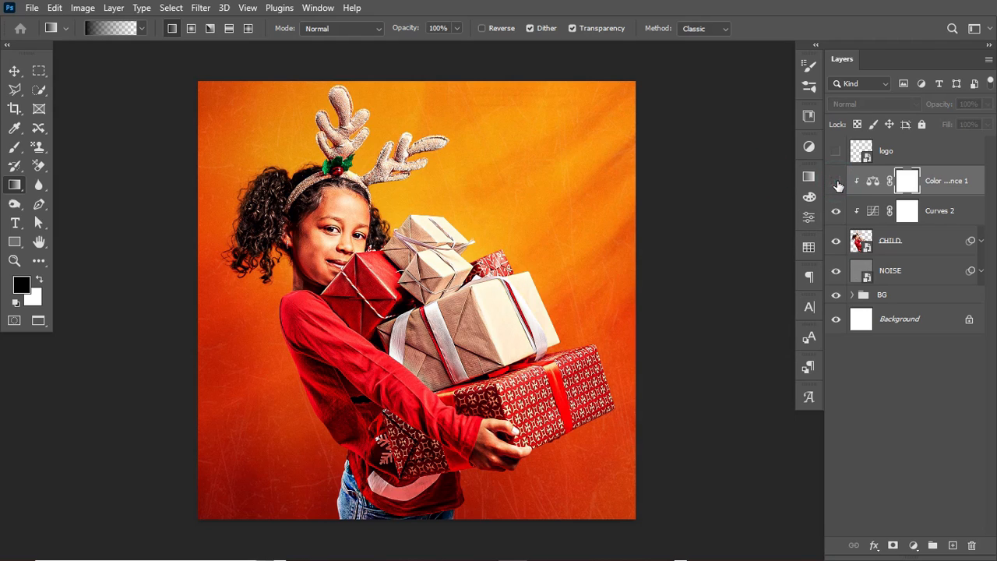
{"action": "left_click", "coordinate": [837, 183]}
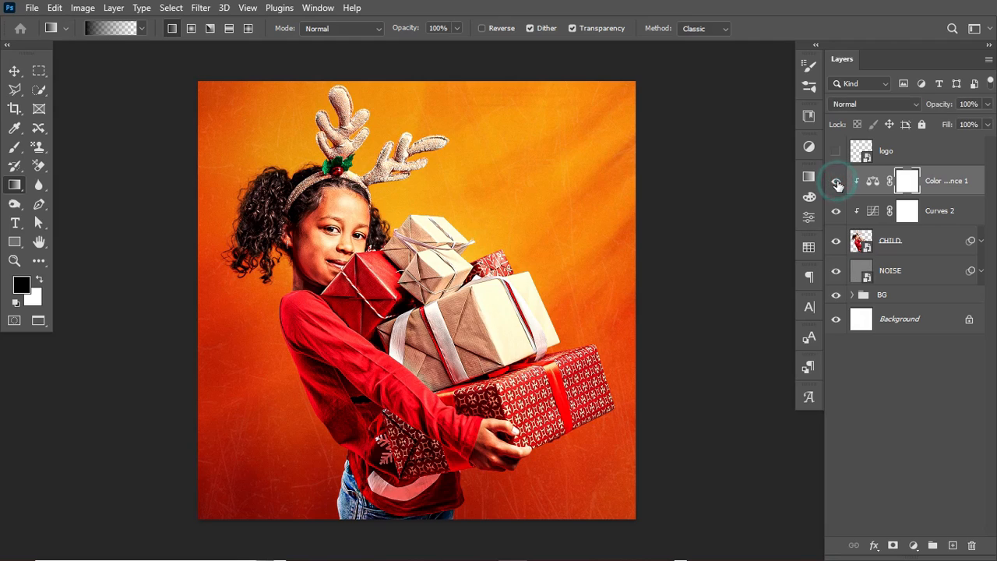
Group the Color Balance, Curves and CHILD layers, name the group CHILD and compare the image with and without it.
{"action": "left_click", "coordinate": [961, 182]}
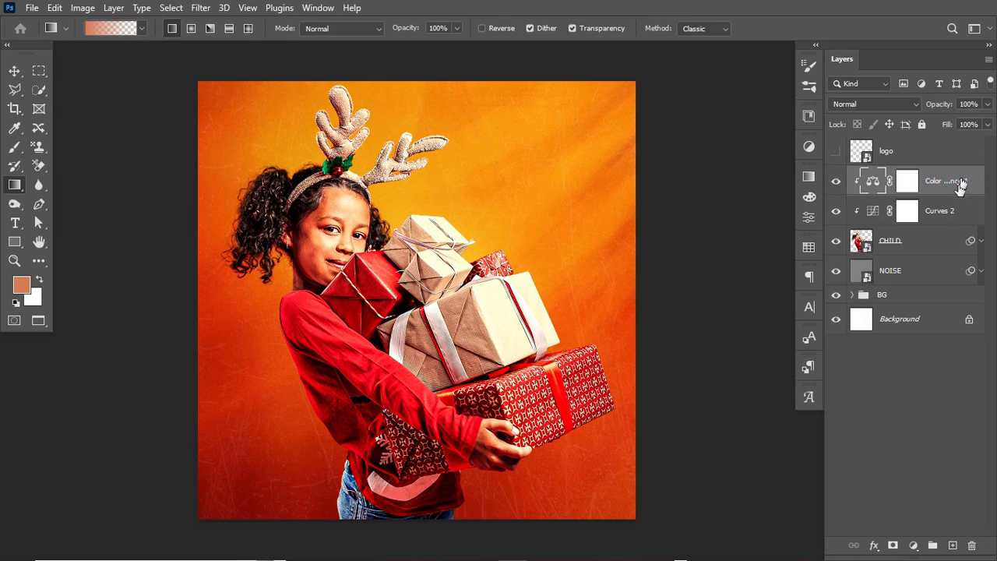
{"action": "left_click", "coordinate": [921, 247], "text": "shift"}
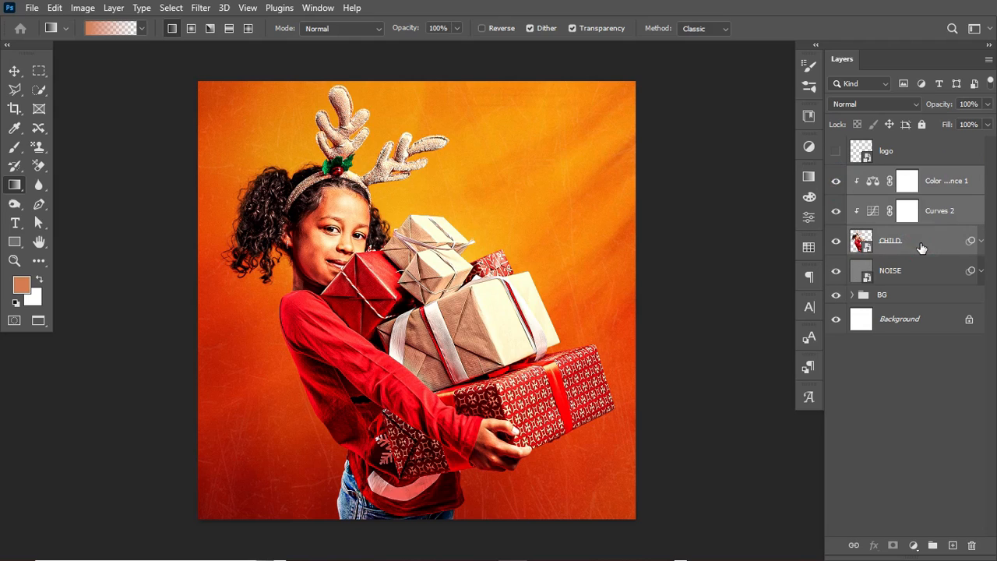
{"action": "key", "text": "ctrl+g"}
{"action": "double_click", "coordinate": [892, 174]}
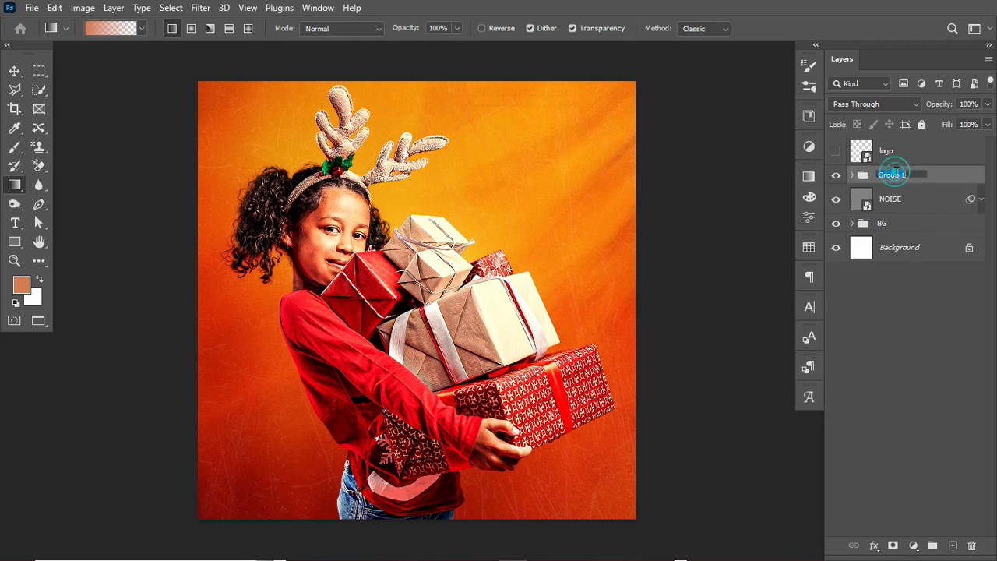
{"action": "type", "text": "CHILD"}
{"action": "key", "text": "Return"}
{"action": "left_click", "coordinate": [836, 176]}
{"action": "left_click", "coordinate": [836, 175]}
Create a new layer above the CHILD group and choose the Soft Round brush for painting on it.
{"action": "left_click", "coordinate": [950, 544]}
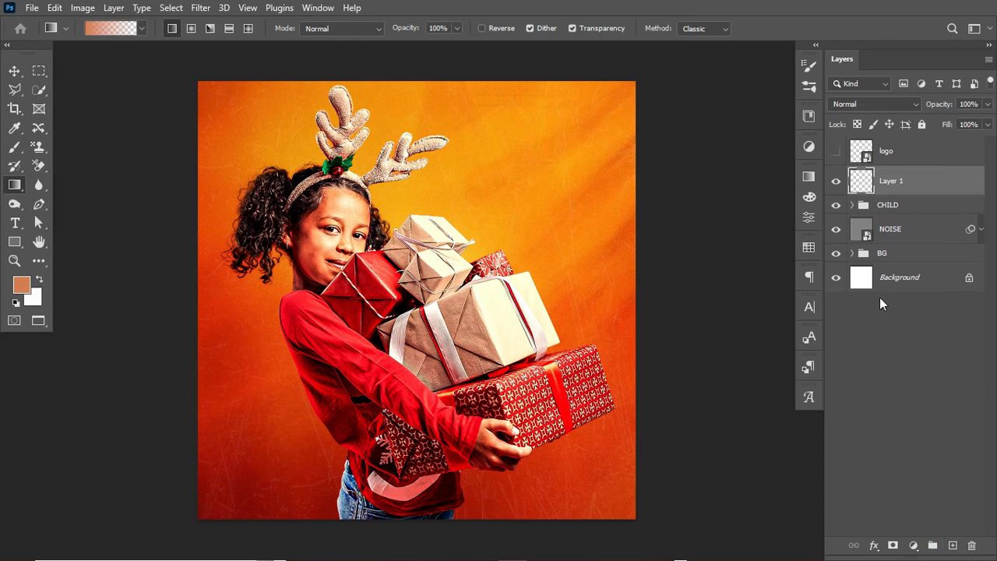
{"action": "key", "text": "b"}
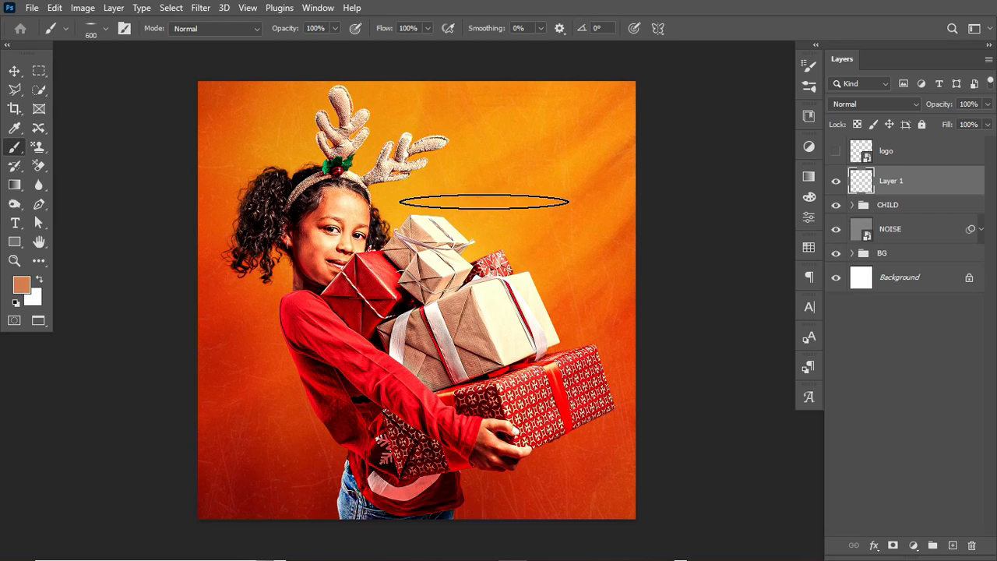
{"action": "right_click", "coordinate": [483, 181]}
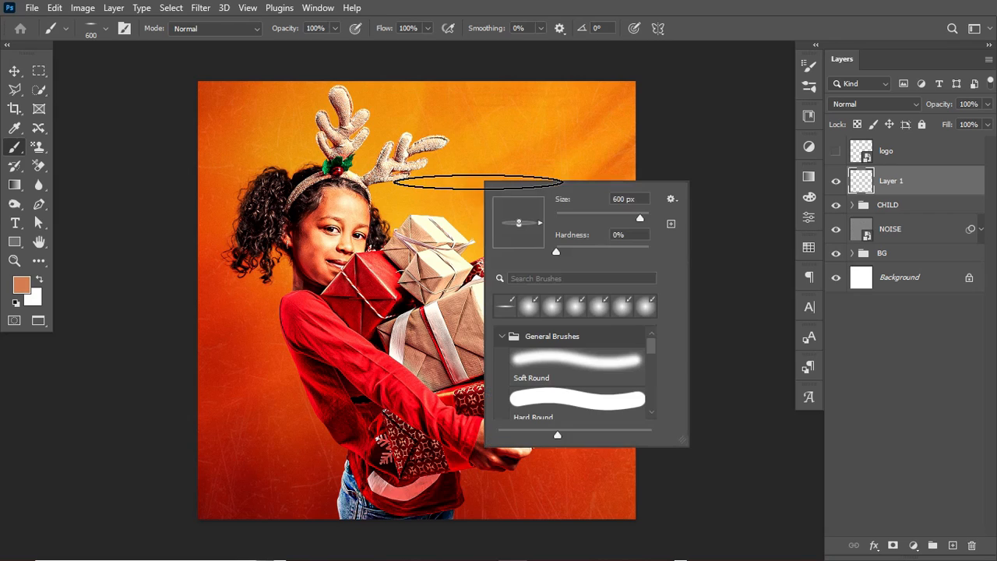
{"action": "left_click", "coordinate": [531, 367]}
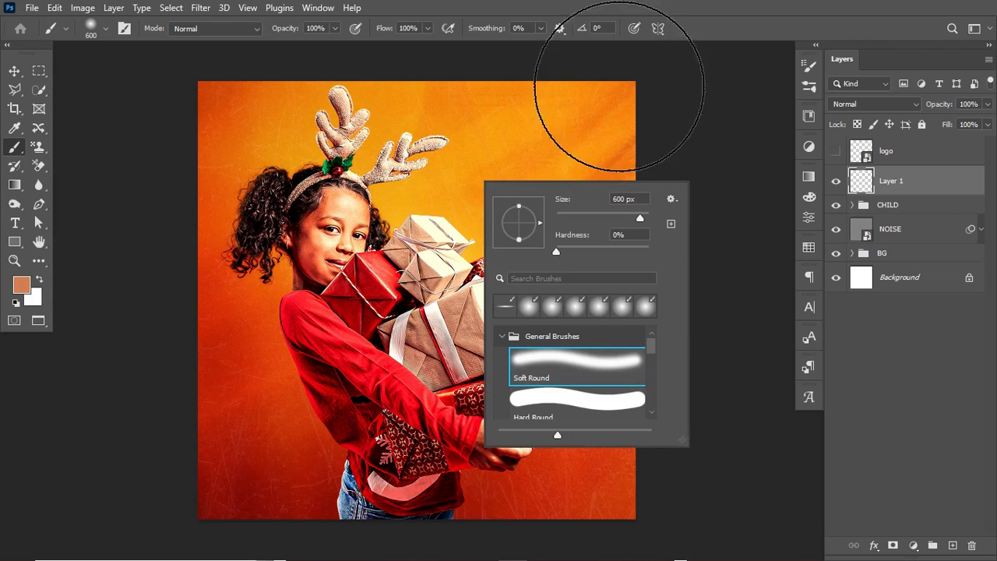
{"action": "left_click", "coordinate": [862, 180]}
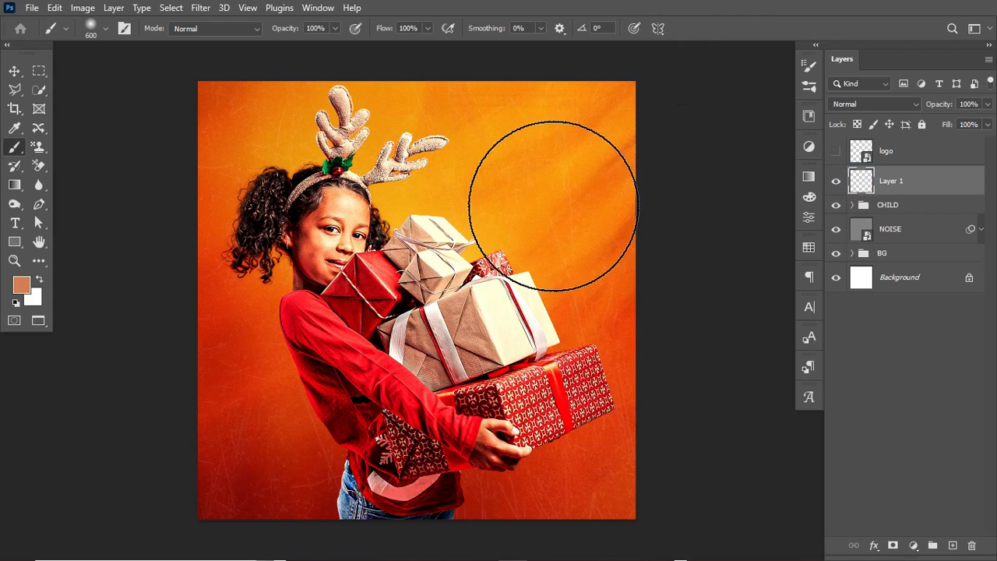
Sample dark red 860b04 from the lower-left background as the foreground colour for the brush.
{"action": "left_click", "coordinate": [23, 287]}
{"action": "mouse_move", "coordinate": [249, 477]}
{"action": "left_mouse_down"}
{"action": "mouse_move", "coordinate": [251, 503]}
{"action": "mouse_move", "coordinate": [260, 492]}
{"action": "left_mouse_up"}
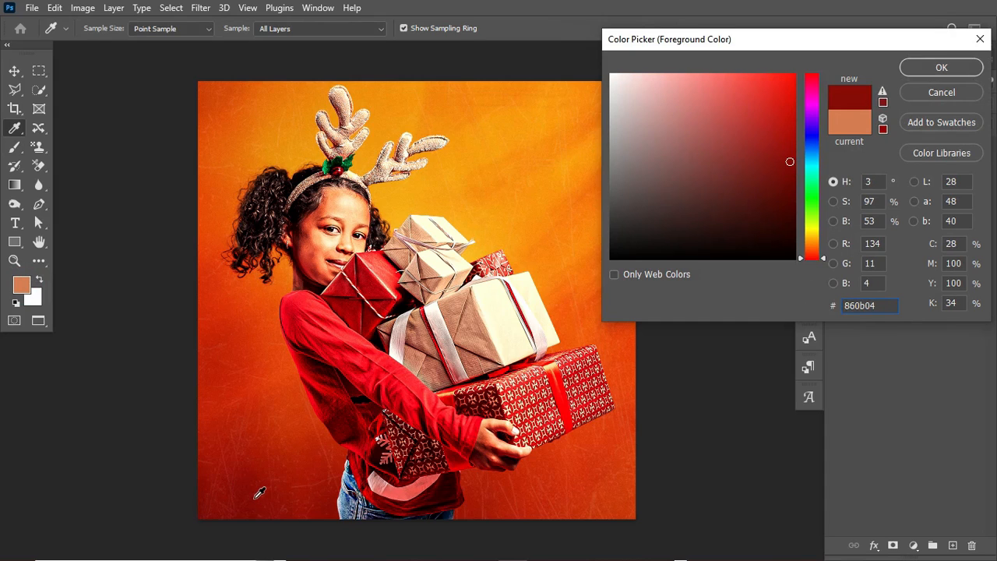
{"action": "left_click", "coordinate": [941, 66]}
{"action": "key", "text": "b"}
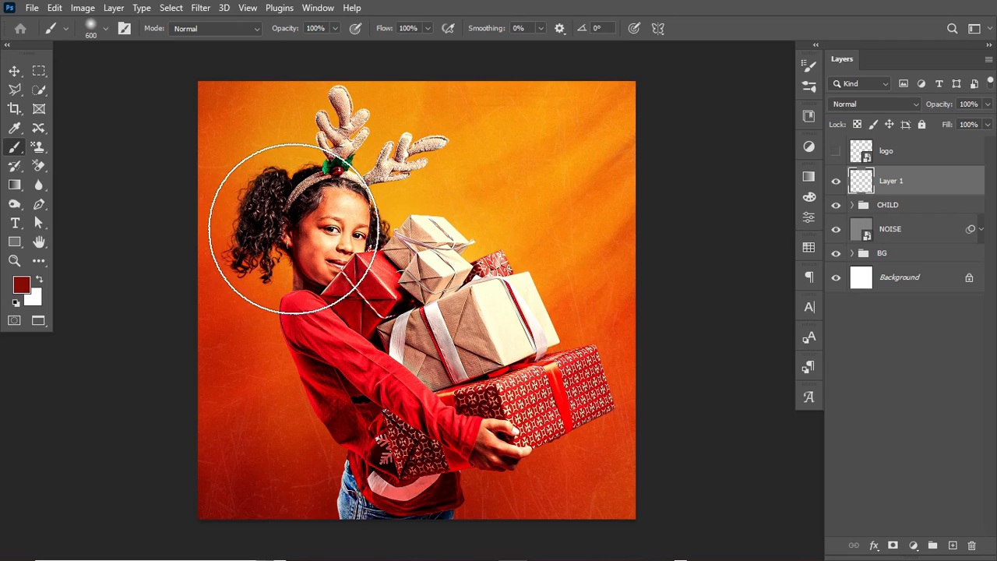
Resize the brush to 300 px and paint one soft dark red spot between the girl's hair and face.
{"action": "key", "text": "bracketleft"}
{"action": "key", "text": "bracketleft"}
{"action": "key", "text": "bracketleft"}
{"action": "key", "text": "bracketleft"}
{"action": "key", "text": "bracketleft"}
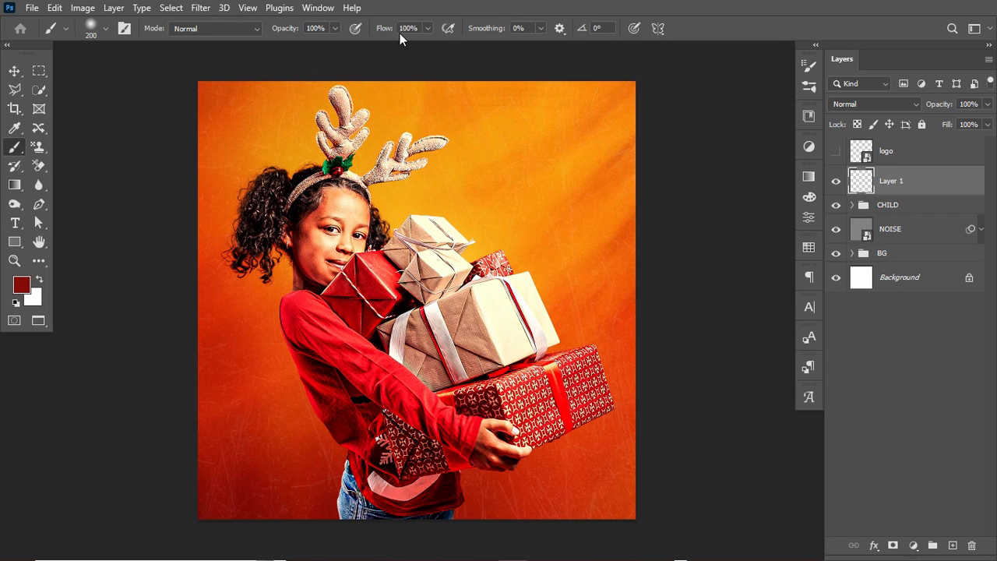
{"action": "key", "text": "bracketleft"}
{"action": "key", "text": "bracketleft"}
{"action": "key", "text": "bracketleft"}
{"action": "key", "text": "bracketright"}
{"action": "key", "text": "bracketright"}
{"action": "key", "text": "bracketright"}
{"action": "key", "text": "bracketright"}
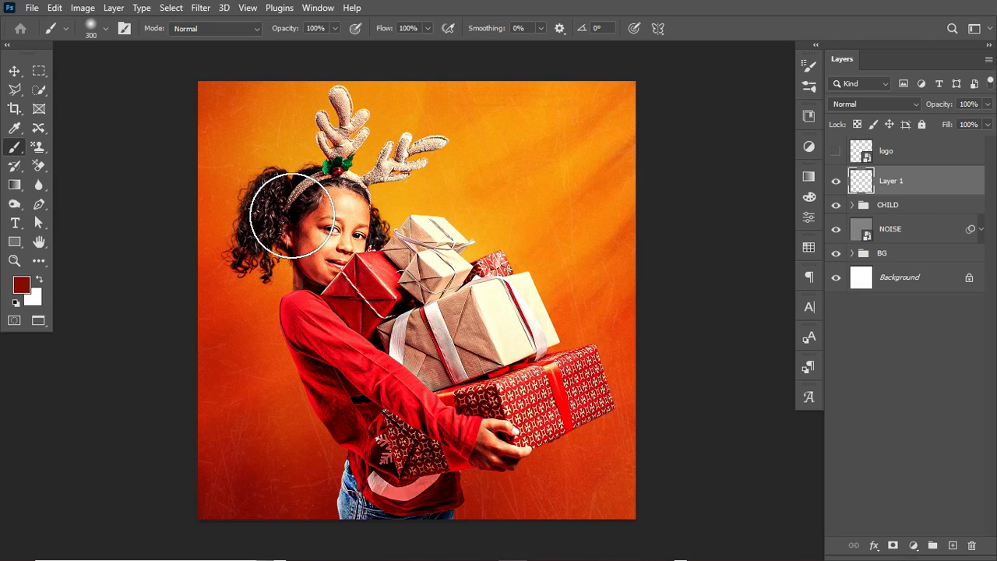
{"action": "left_click", "coordinate": [293, 214]}
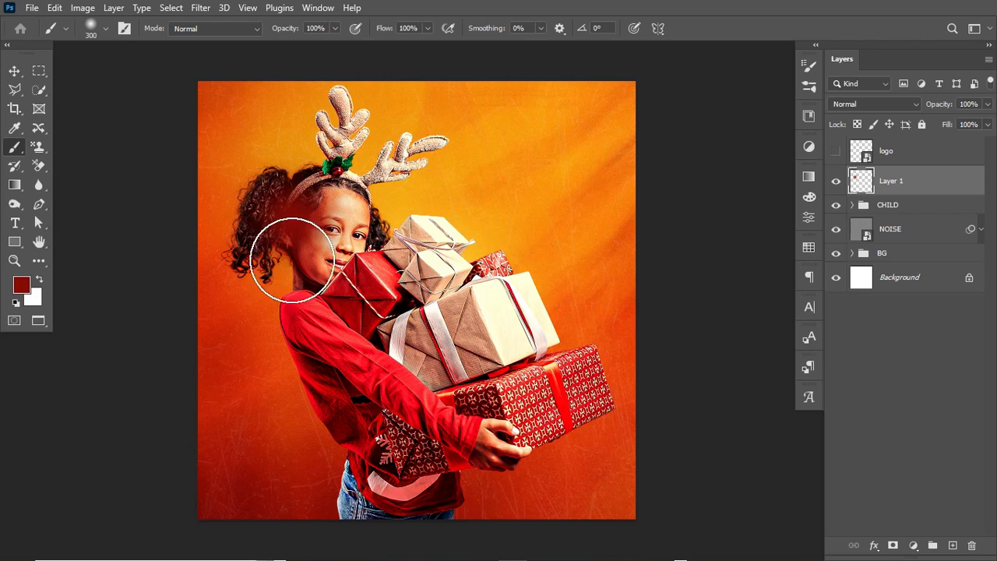
Set the red spot layer to Screen, scale it to about 124.6% and move it to X 225, Y 348.5 px.
{"action": "left_click", "coordinate": [903, 100]}
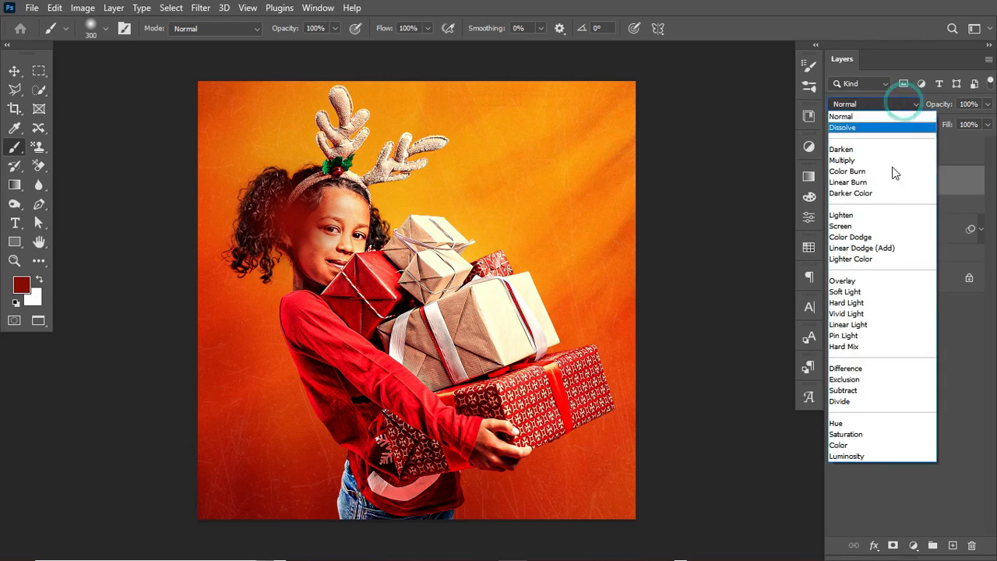
{"action": "left_click", "coordinate": [881, 227]}
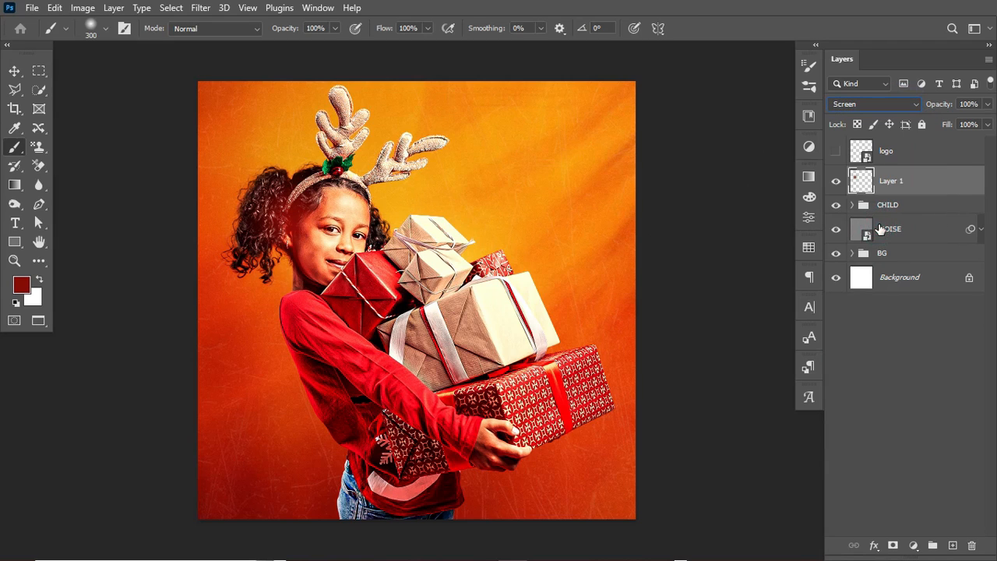
{"action": "key", "text": "ctrl+t"}
{"action": "mouse_move", "coordinate": [392, 220]}
{"action": "left_mouse_down"}
{"action": "mouse_move", "coordinate": [450, 218]}
{"action": "mouse_move", "coordinate": [383, 221]}
{"action": "mouse_move", "coordinate": [405, 225]}
{"action": "left_mouse_up"}
{"action": "mouse_move", "coordinate": [324, 227]}
{"action": "left_mouse_down"}
{"action": "mouse_move", "coordinate": [297, 220]}
{"action": "mouse_move", "coordinate": [311, 216]}
{"action": "left_mouse_up"}
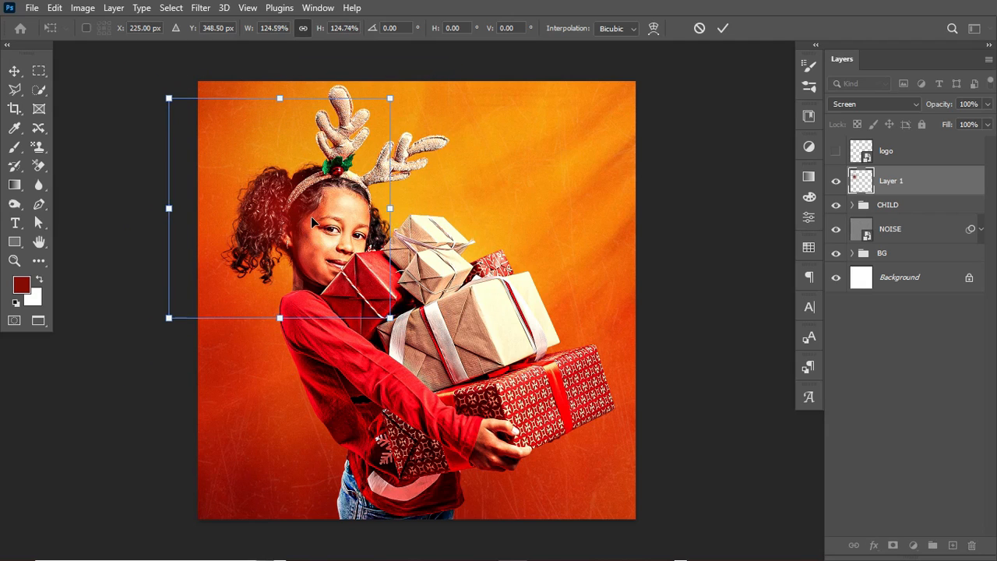
{"action": "left_click", "coordinate": [722, 28]}
{"action": "key", "text": "b"}
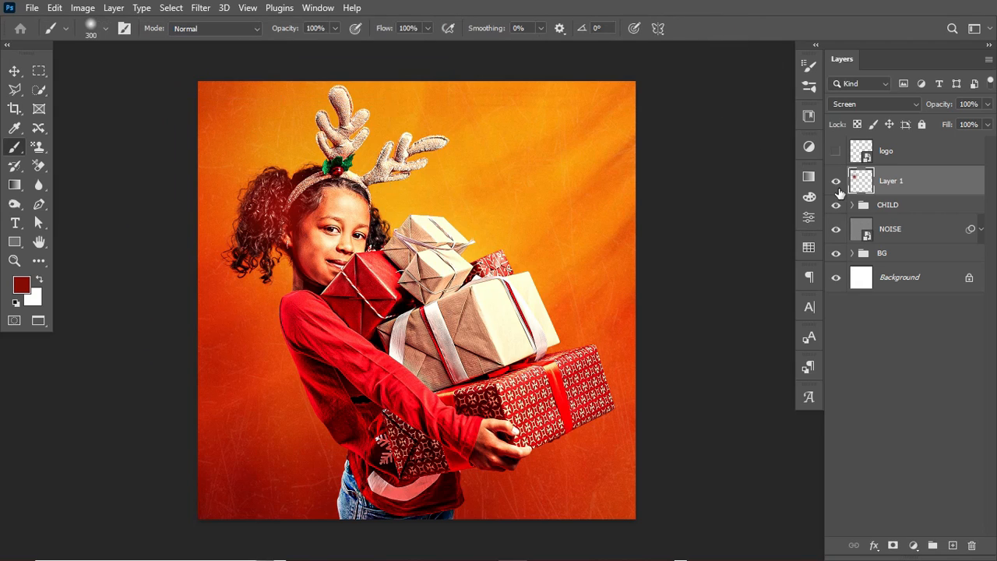
Compare the image without the red glow, then scale the glow by about 131% and move it to X 202, Y 330.5 px.
{"action": "left_click", "coordinate": [835, 180]}
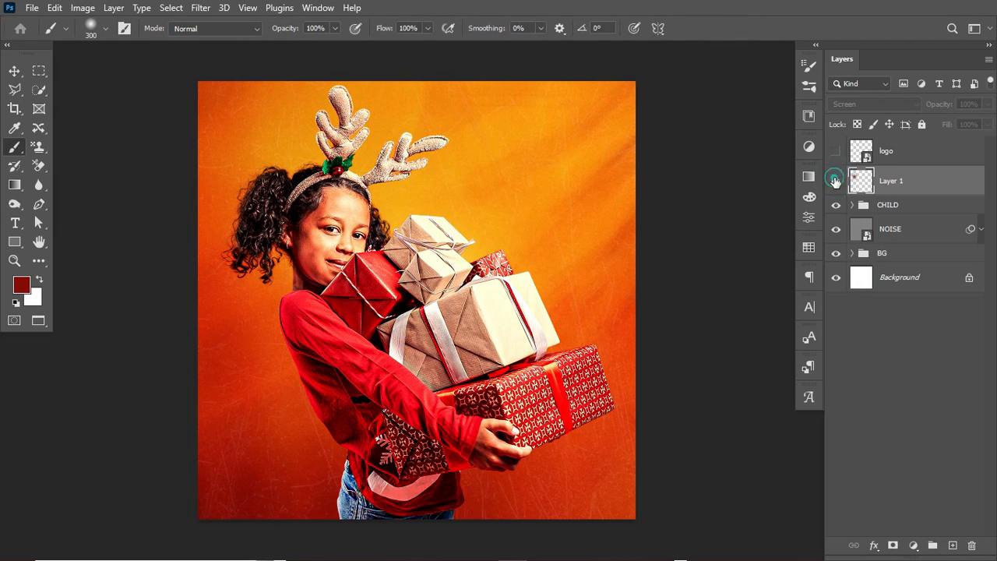
{"action": "left_click", "coordinate": [835, 181]}
{"action": "key", "text": "ctrl+t"}
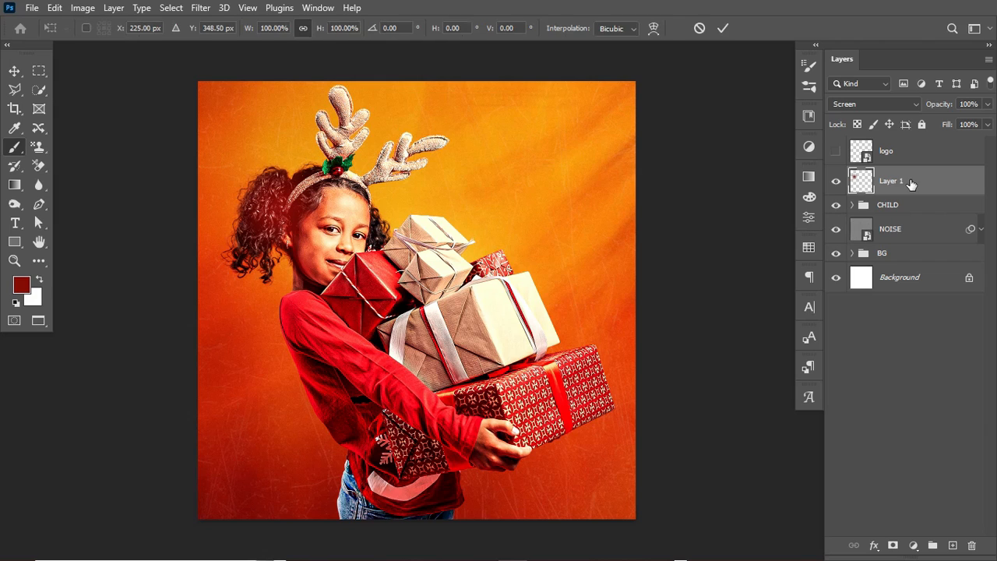
{"action": "left_click_drag", "start_coordinate": [395, 206], "coordinate": [426, 208]}
{"action": "left_click_drag", "start_coordinate": [306, 230], "coordinate": [296, 223]}
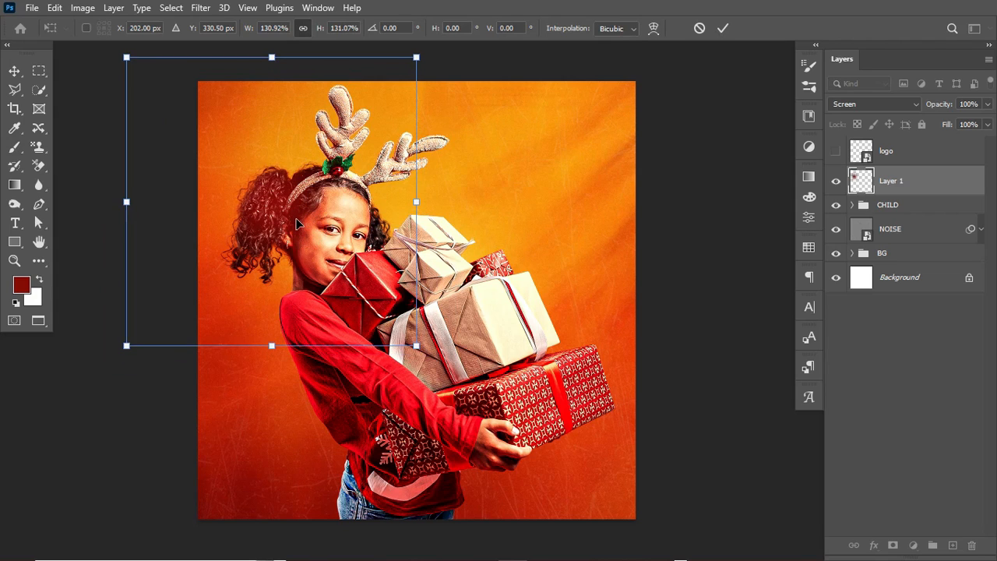
{"action": "key", "text": "Return"}
{"action": "key", "text": "b"}
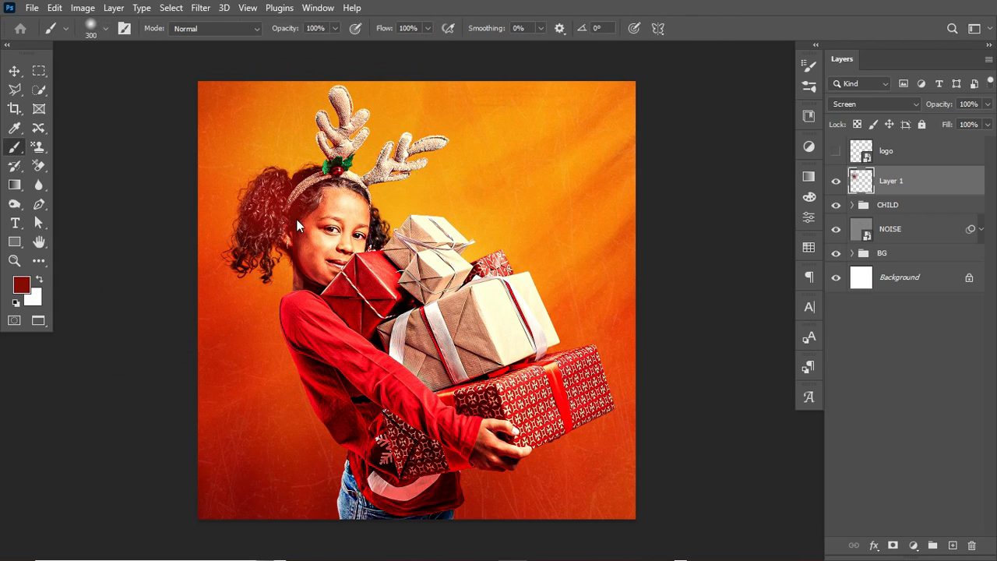
Move the orange glow layer in the BG group up and left behind the girl, and enlarge it slightly.
{"action": "left_click", "coordinate": [851, 253]}
{"action": "left_click", "coordinate": [920, 310]}
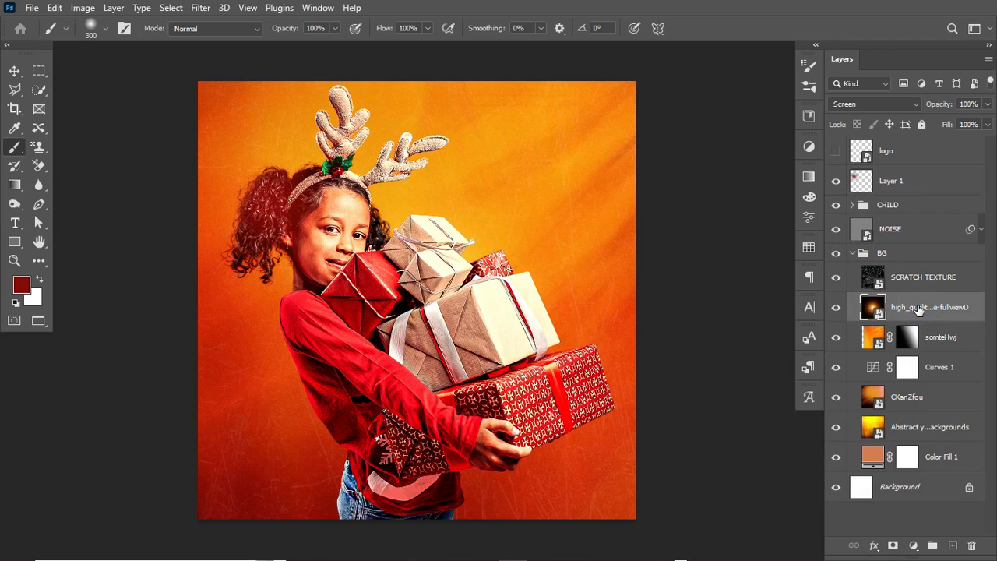
{"action": "key", "text": "ctrl+t"}
{"action": "left_click_drag", "start_coordinate": [569, 274], "coordinate": [428, 235]}
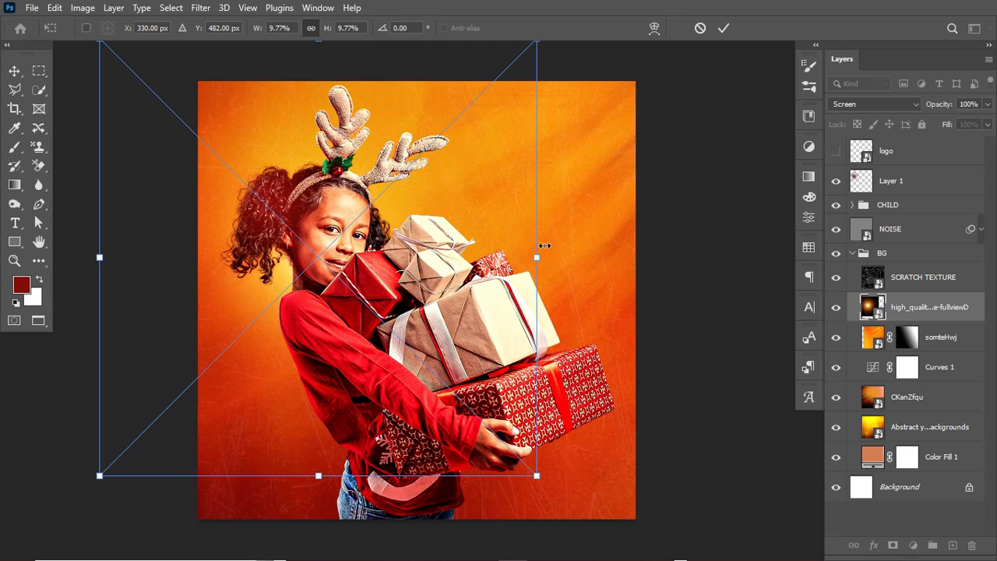
{"action": "left_click_drag", "start_coordinate": [539, 258], "coordinate": [558, 261]}
{"action": "left_click_drag", "start_coordinate": [471, 221], "coordinate": [469, 210]}
{"action": "key", "text": "Return"}
{"action": "key", "text": "b"}
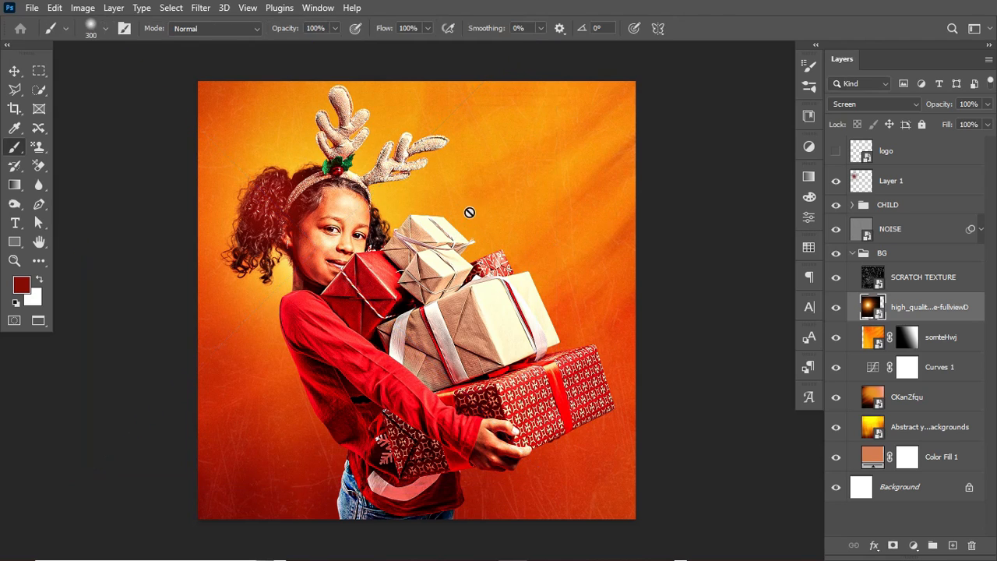
{"action": "left_click", "coordinate": [852, 253]}
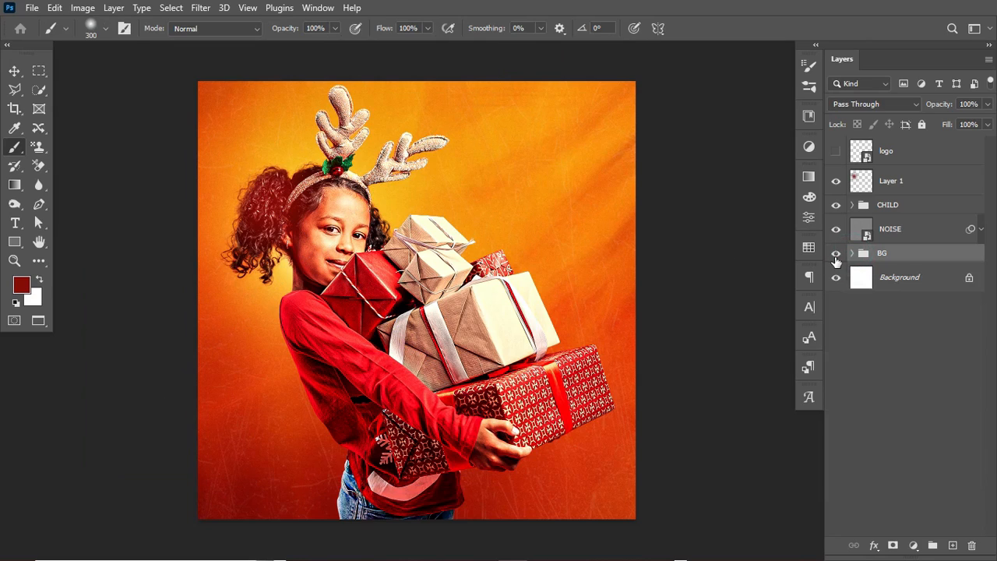
Lower the red spot layer's opacity to 86% and compare the image with and without it.
{"action": "left_click", "coordinate": [890, 180]}
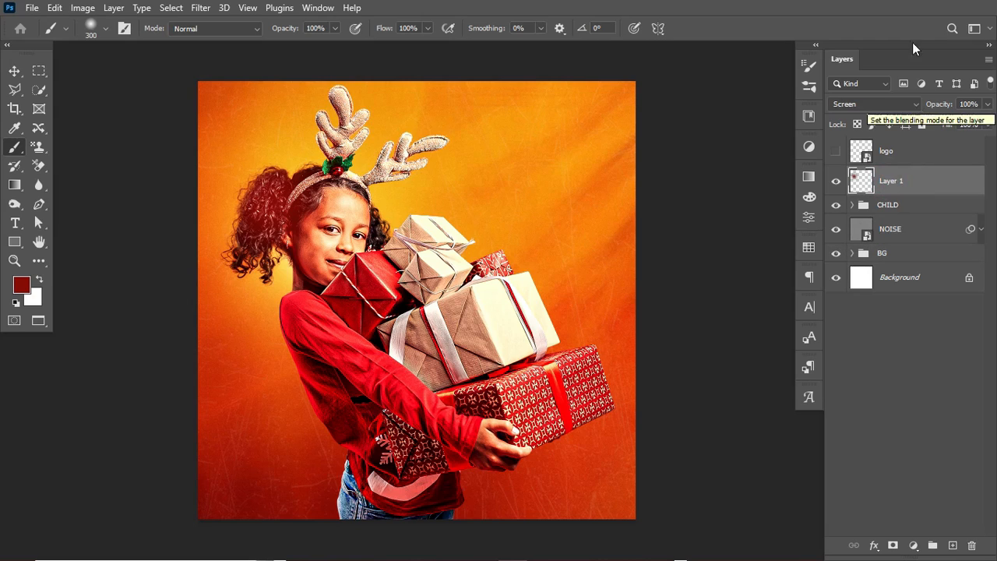
{"action": "left_click_drag", "start_coordinate": [945, 108], "coordinate": [936, 108]}
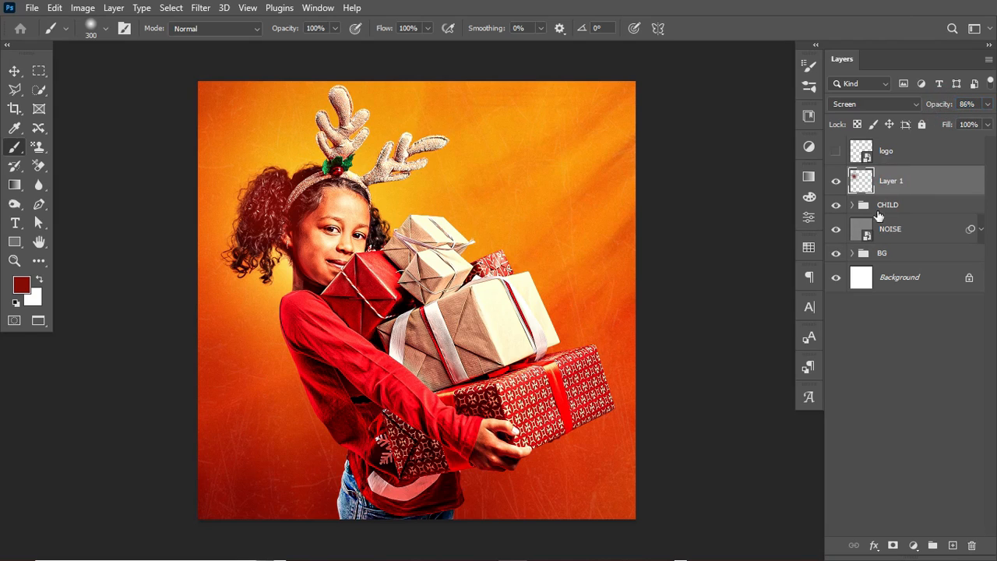
{"action": "left_click", "coordinate": [836, 182]}
{"action": "left_click", "coordinate": [835, 182]}
Add a new empty layer above the red spot layer and rename the red spot layer LIGHT FLARE.
{"action": "left_click", "coordinate": [952, 545]}
{"action": "double_click", "coordinate": [891, 211]}
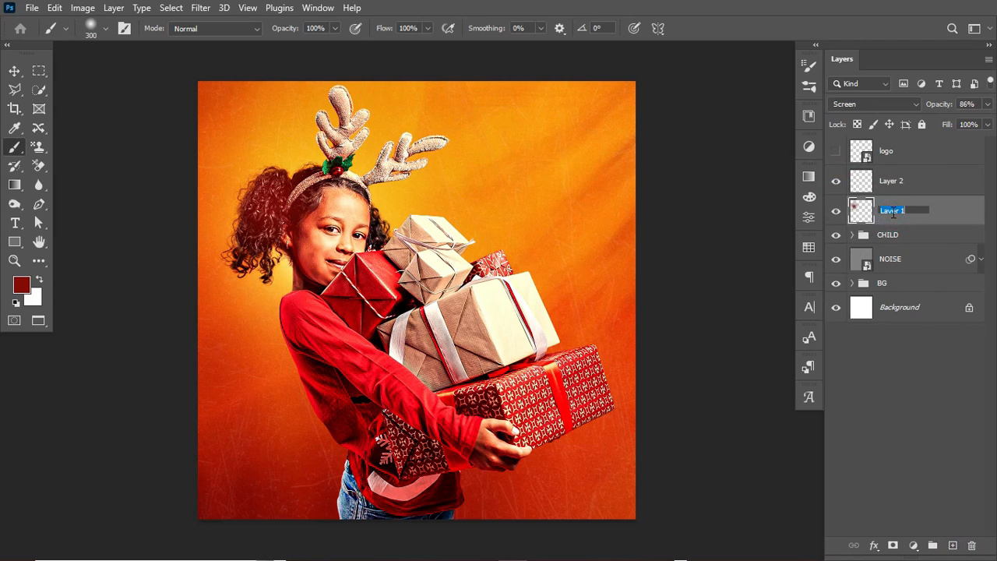
{"action": "type", "text": "li"}
{"action": "key", "text": "Return"}
On the new layer, draw a linear gradient from dark red 860b04 to transparent, from the flyer's bottom up to the girl's face.
{"action": "left_click", "coordinate": [879, 181]}
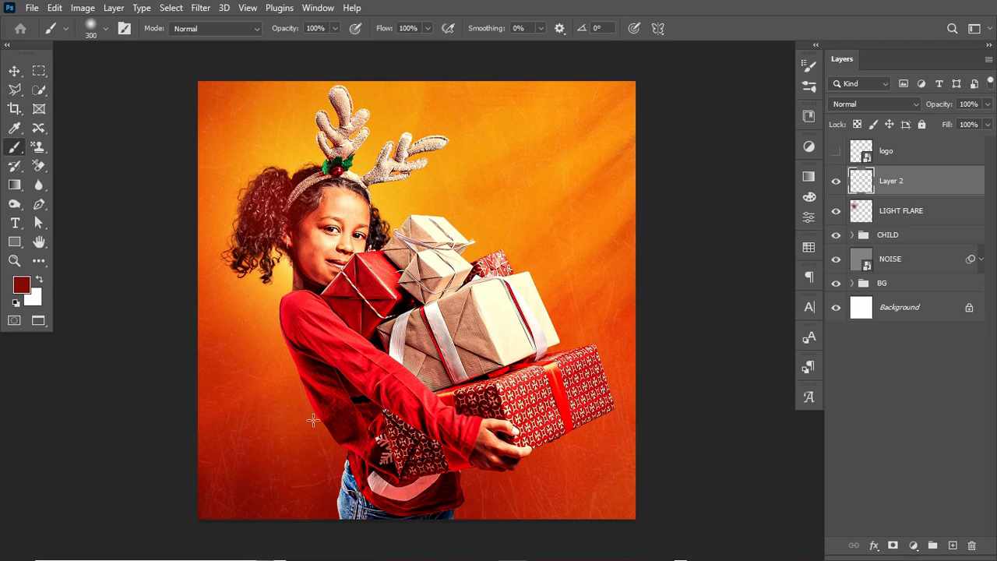
{"action": "left_click", "coordinate": [13, 187]}
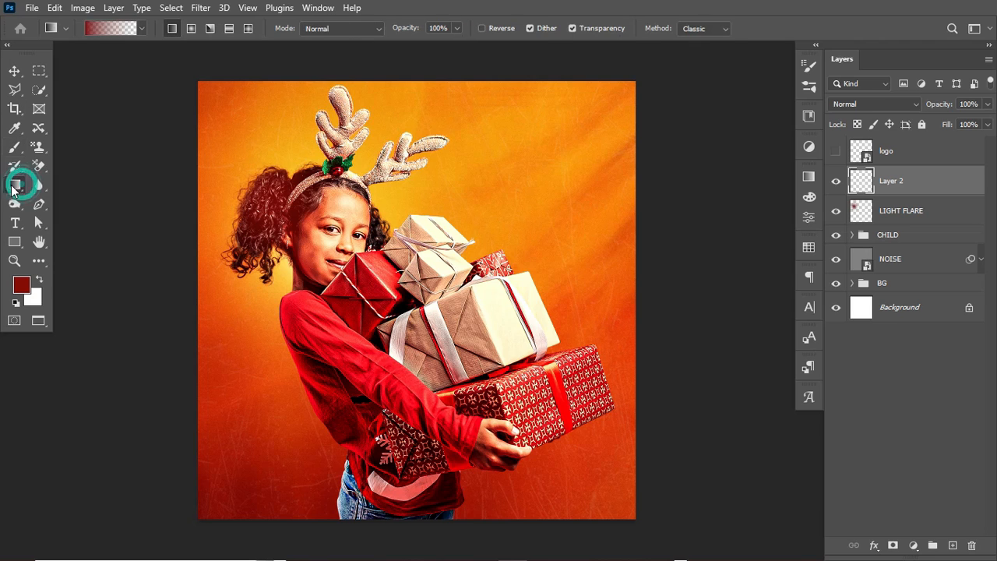
{"action": "left_click", "coordinate": [23, 287]}
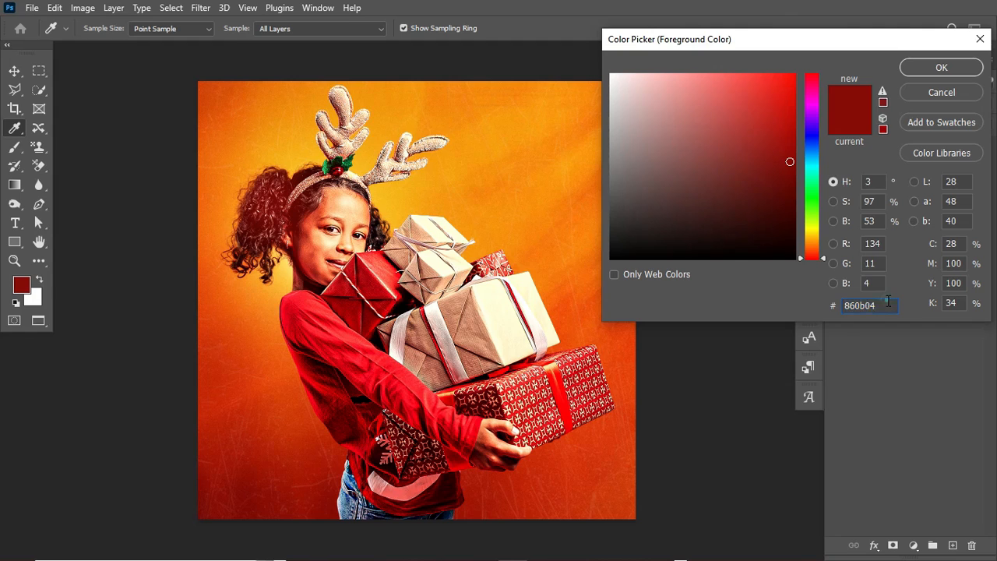
{"action": "left_click", "coordinate": [944, 68]}
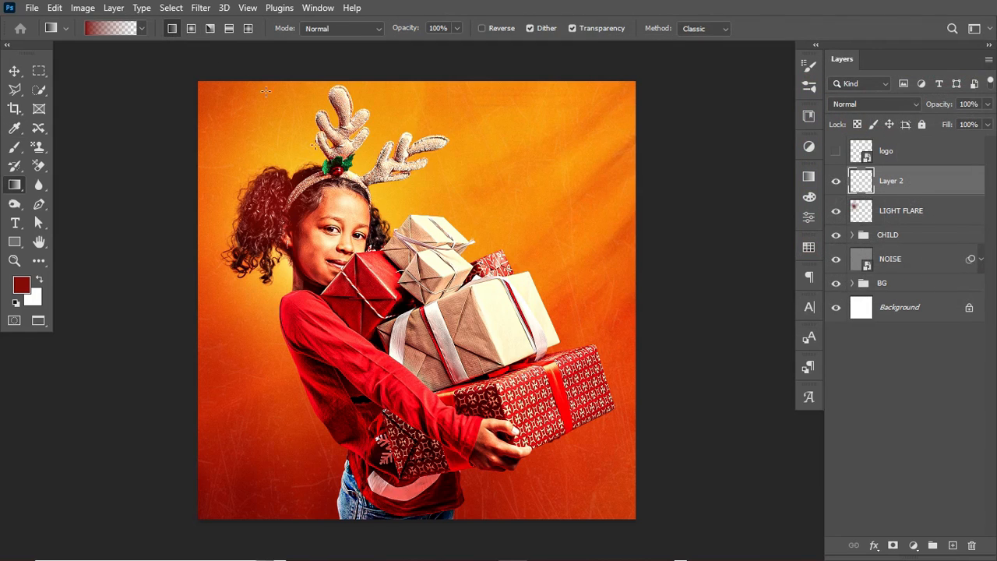
{"action": "left_click_drag", "start_coordinate": [392, 499], "coordinate": [393, 354]}
{"action": "left_click_drag", "start_coordinate": [390, 264], "coordinate": [390, 264]}
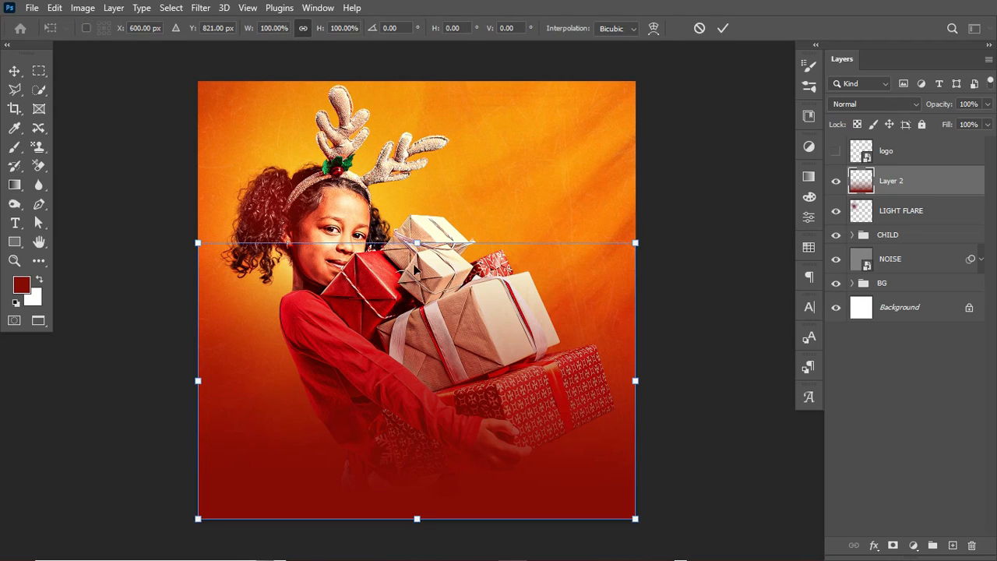
Shorten the gradient so its upper edge falls near the girl's shoulder, and set the layer's opacity to 94%.
{"action": "left_click_drag", "start_coordinate": [415, 238], "coordinate": [411, 300]}
{"action": "key", "text": "g"}
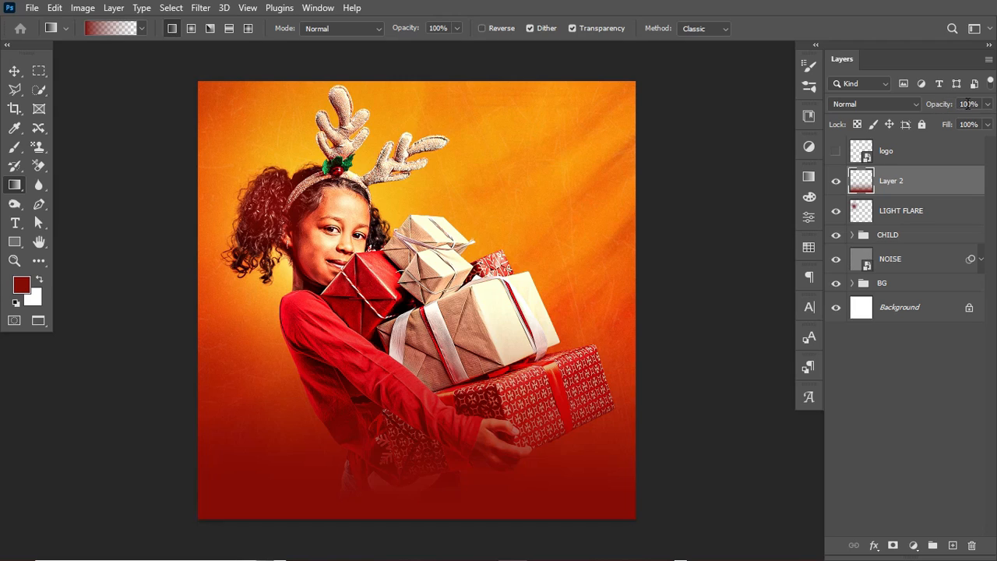
{"action": "left_click", "coordinate": [969, 103]}
{"action": "type", "text": "94"}
Show the logo layer and the margin guides, and move the logo to the flyer's upper-left corner inside the guides.
{"action": "left_click", "coordinate": [835, 151]}
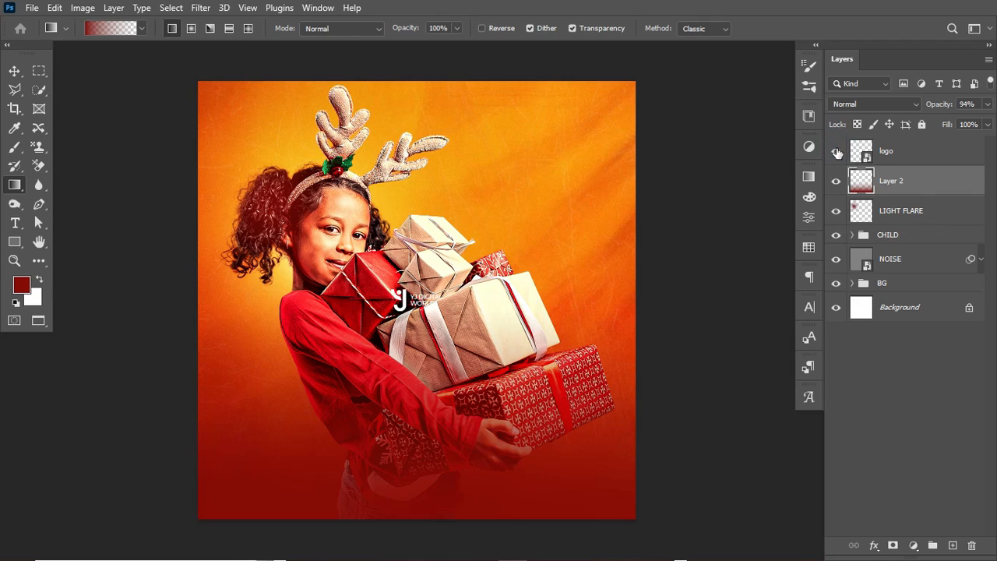
{"action": "left_click", "coordinate": [908, 151]}
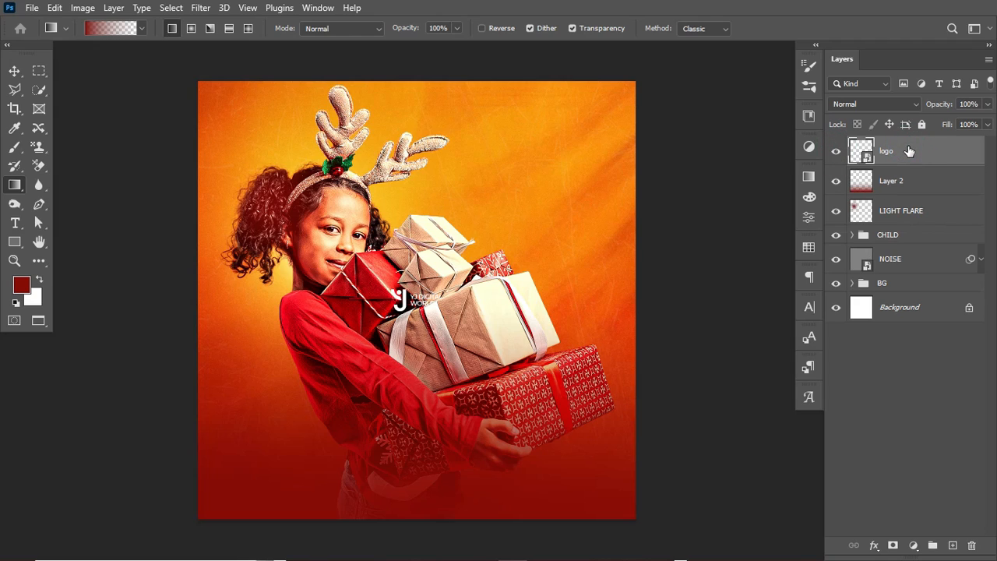
{"action": "key", "text": "ctrl+semicolon"}
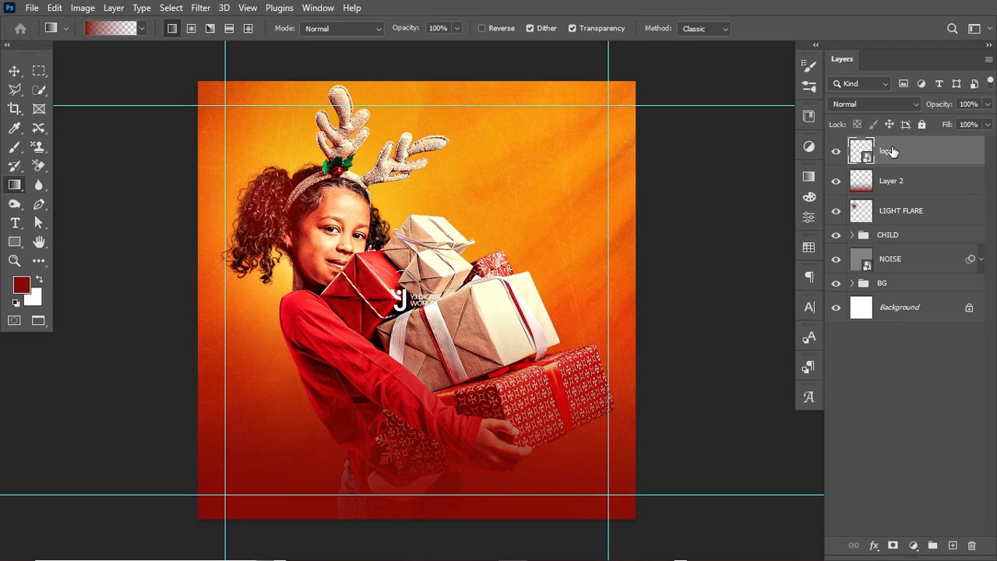
{"action": "key", "text": "ctrl+t"}
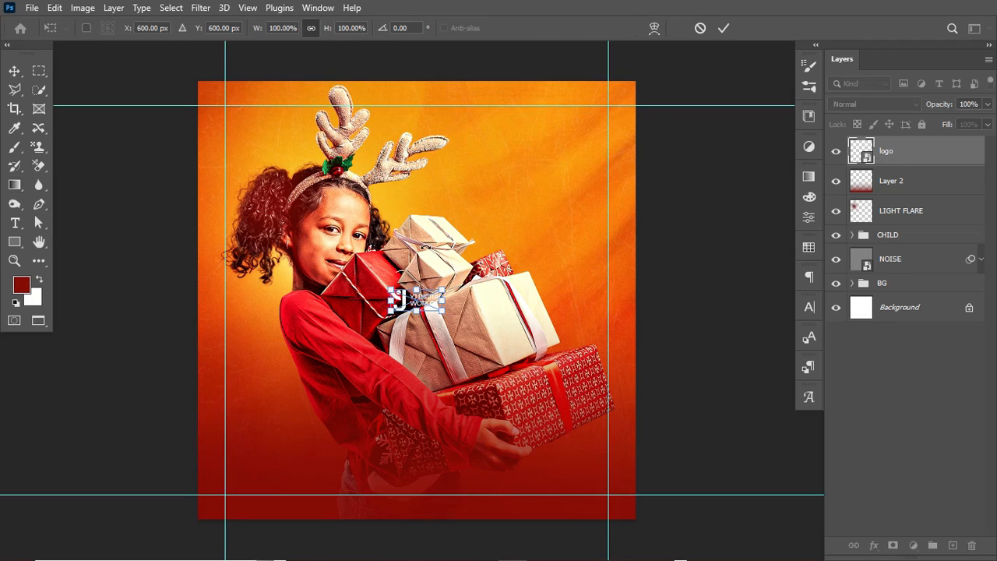
{"action": "left_click_drag", "start_coordinate": [421, 301], "coordinate": [421, 305]}
{"action": "left_click_drag", "start_coordinate": [356, 270], "coordinate": [260, 127]}
{"action": "key", "text": "Return"}
{"action": "key", "text": "v"}
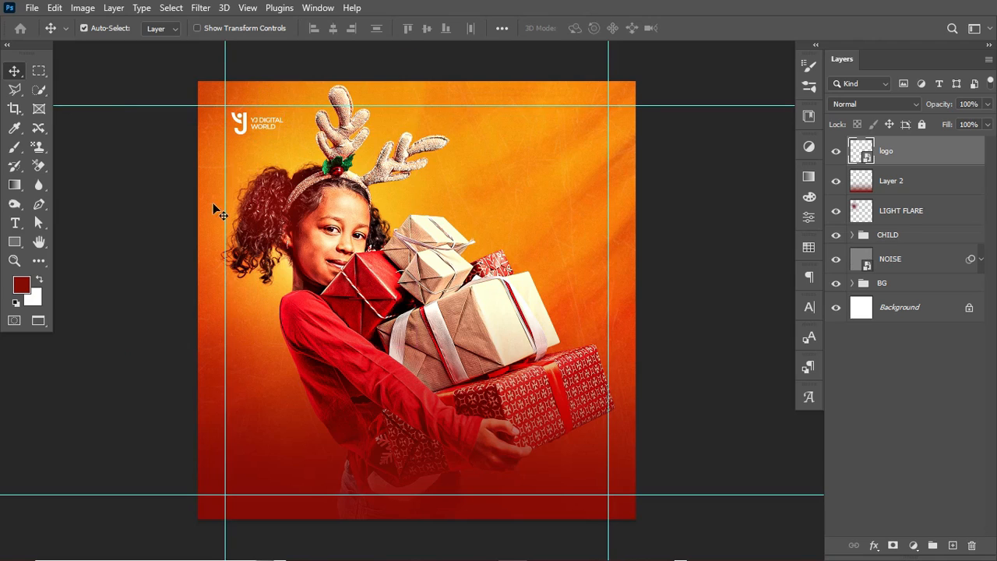
Add the centred flyer text with the date 27 May, 2024, the wish to every child and Happy Children's Day, in Montserrat Medium.
{"action": "key", "text": "t"}
{"action": "left_click", "coordinate": [295, 274]}
{"action": "type", "text": "27 May 2024  To every child may your dreams be as big as your imagination and may you have the courage to chase them. Wishing you a day filled with love and laughter.  Happy Children's Day"}
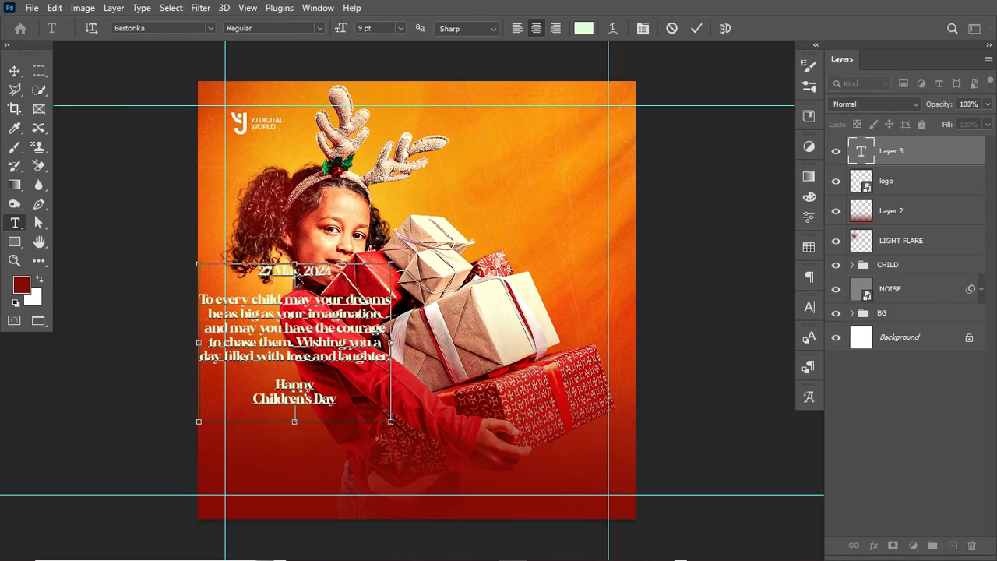
{"action": "key", "text": "ctrl+a"}
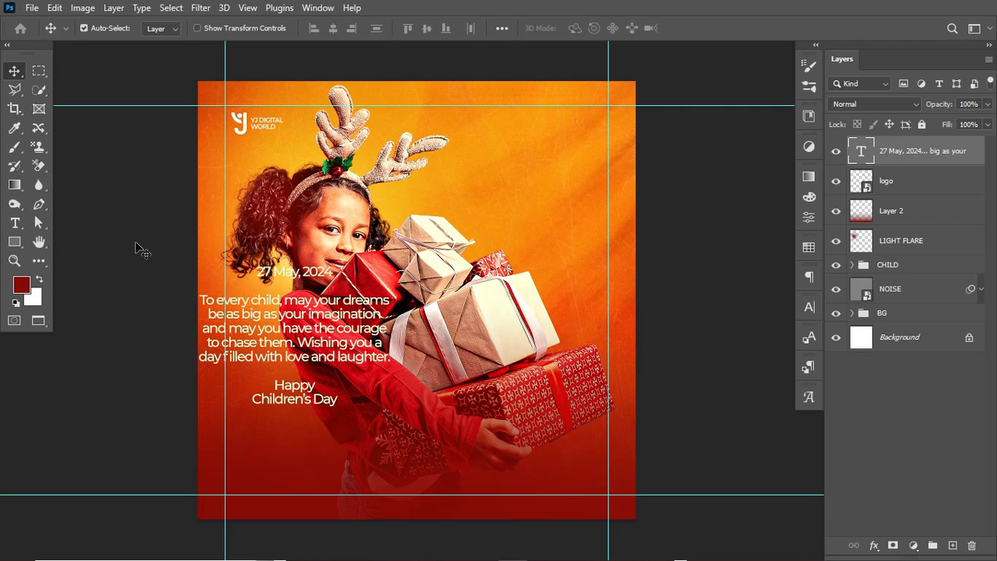
Take the date "27 May, 2024" out of the message text and place it as separate text right of the antlers.
{"action": "left_click", "coordinate": [14, 222]}
{"action": "left_click_drag", "start_coordinate": [260, 270], "coordinate": [342, 273]}
{"action": "key", "text": "ctrl+c"}
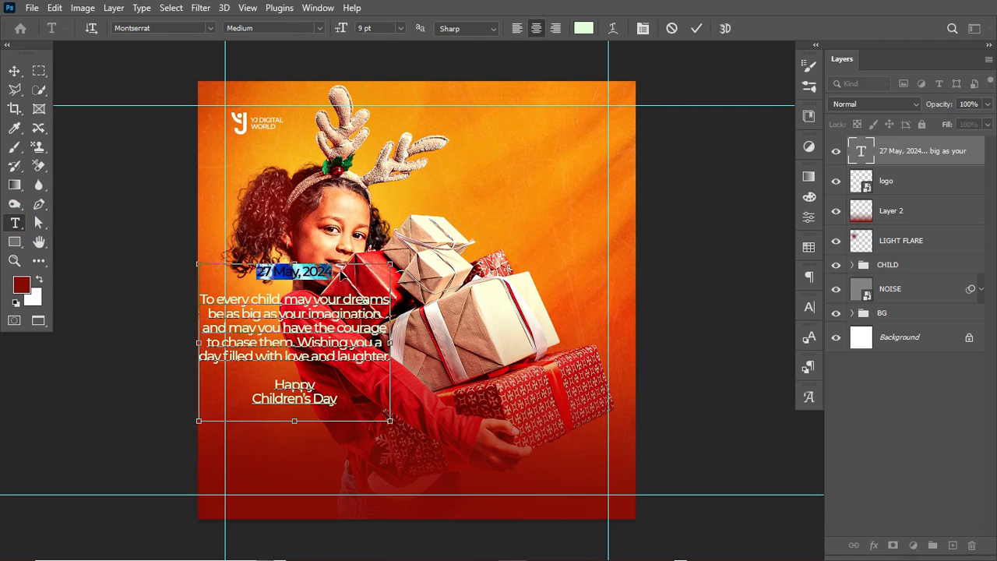
{"action": "key", "text": "BackSpace"}
{"action": "key", "text": "ctrl+Return"}
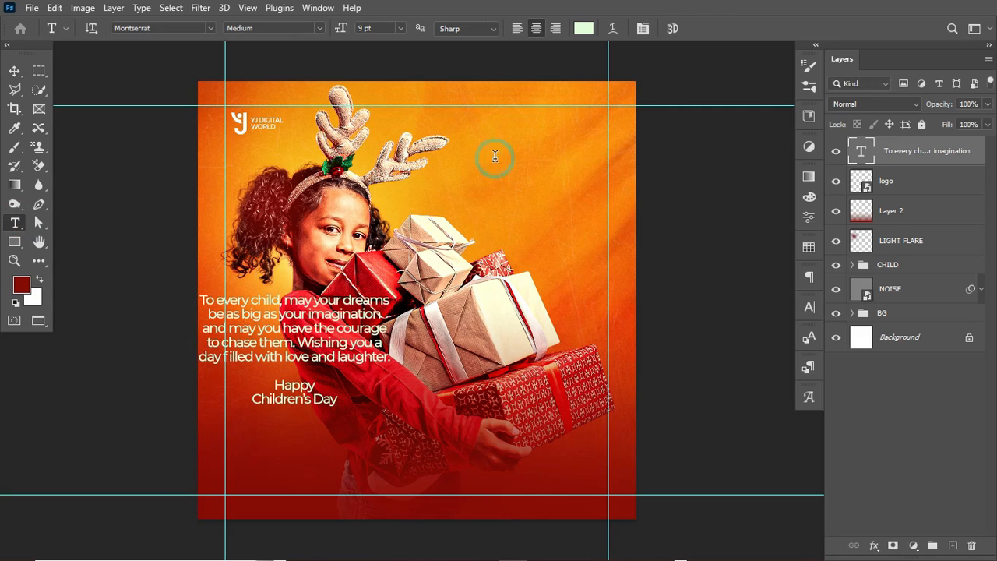
{"action": "left_click", "coordinate": [495, 157]}
{"action": "key", "text": "ctrl+v"}
{"action": "key", "text": "ctrl+Return"}
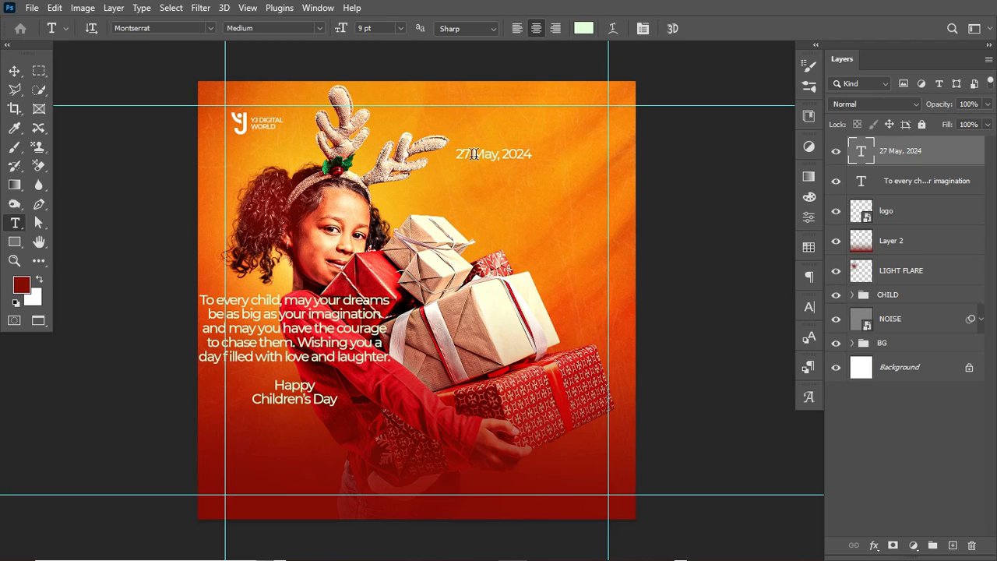
Try a font matching "AEST" on the date, and set it to Bestorika Regular instead.
{"action": "left_click", "coordinate": [187, 28]}
{"action": "type", "text": "AEST"}
{"action": "key", "text": "BackSpace"}
{"action": "key", "text": "BackSpace"}
{"action": "key", "text": "BackSpace"}
{"action": "key", "text": "BackSpace"}
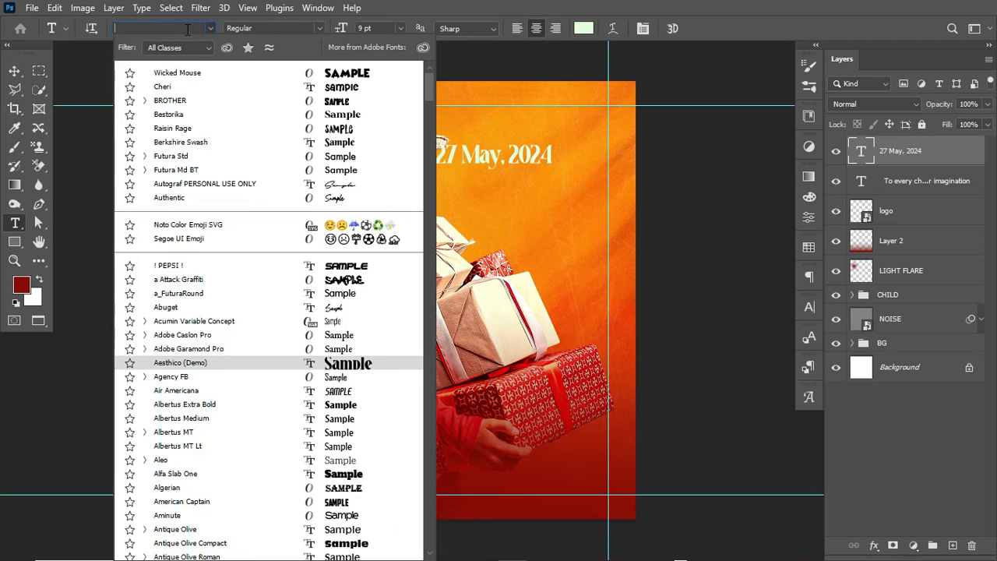
{"action": "type", "text": "BEST"}
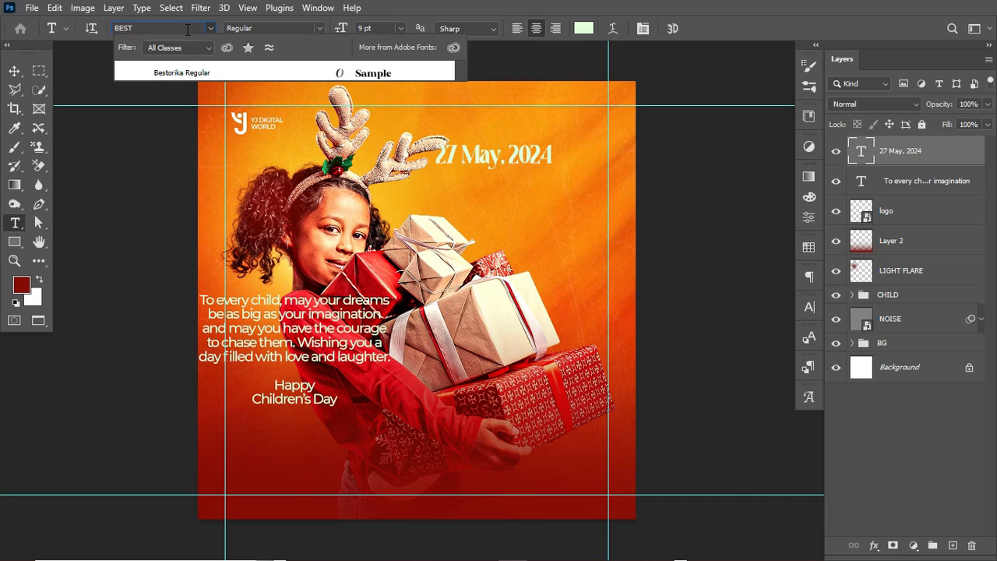
{"action": "left_click", "coordinate": [181, 75]}
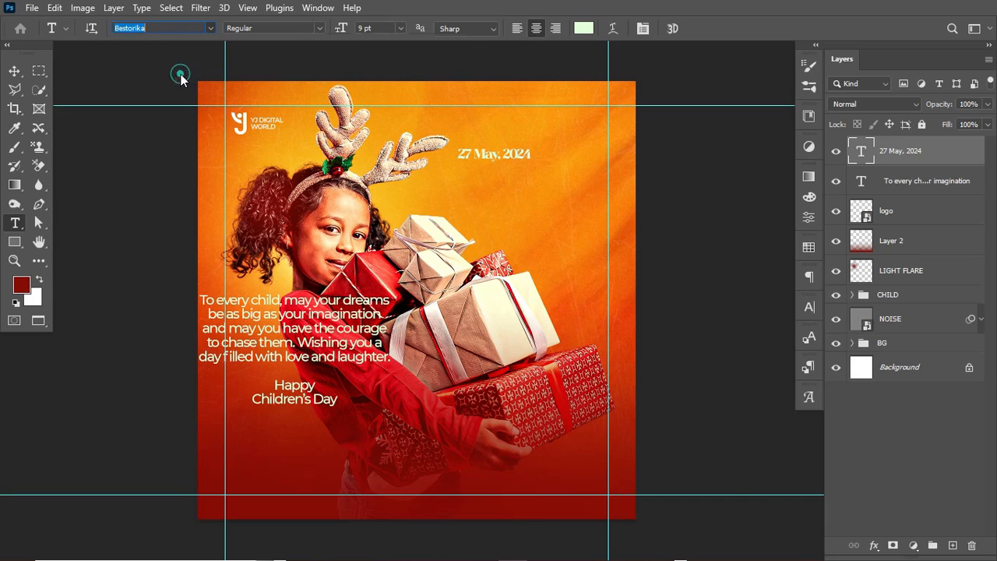
Colour "2024" in the date dark red 8d0f05, sampled from the flyer's lower area.
{"action": "left_click_drag", "start_coordinate": [503, 152], "coordinate": [564, 156]}
{"action": "left_click", "coordinate": [590, 28]}
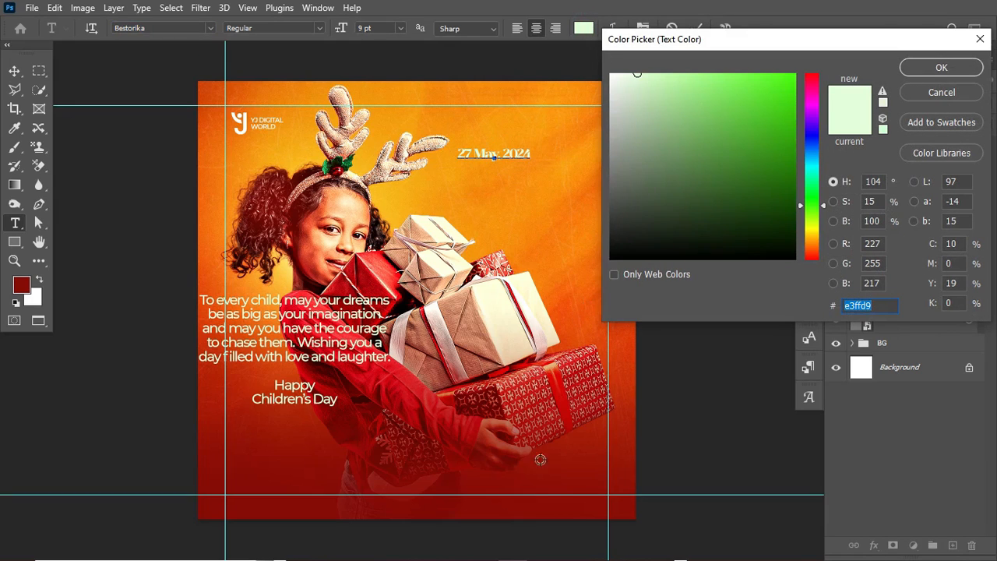
{"action": "left_click", "coordinate": [546, 481]}
{"action": "left_click", "coordinate": [539, 486]}
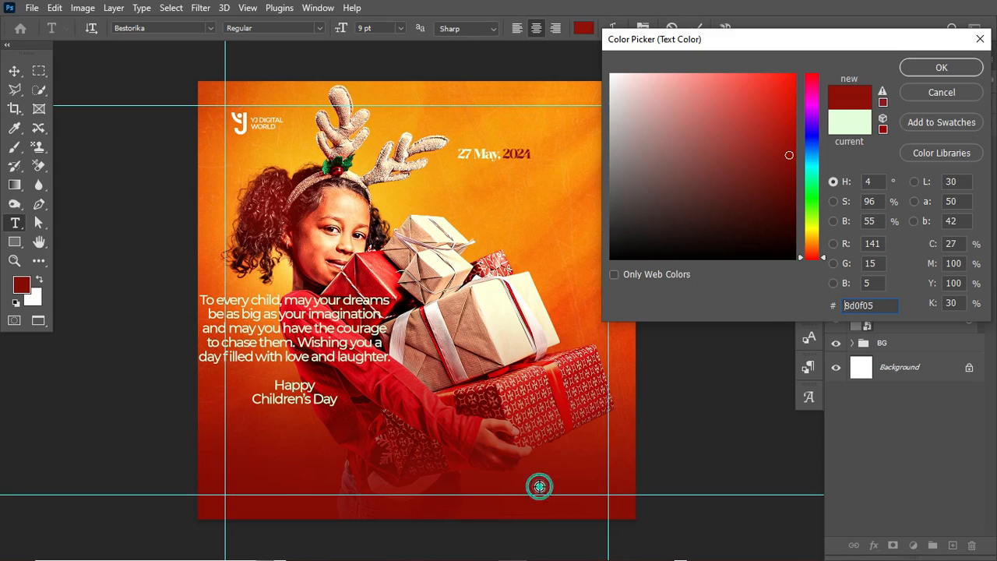
{"action": "left_click", "coordinate": [937, 68]}
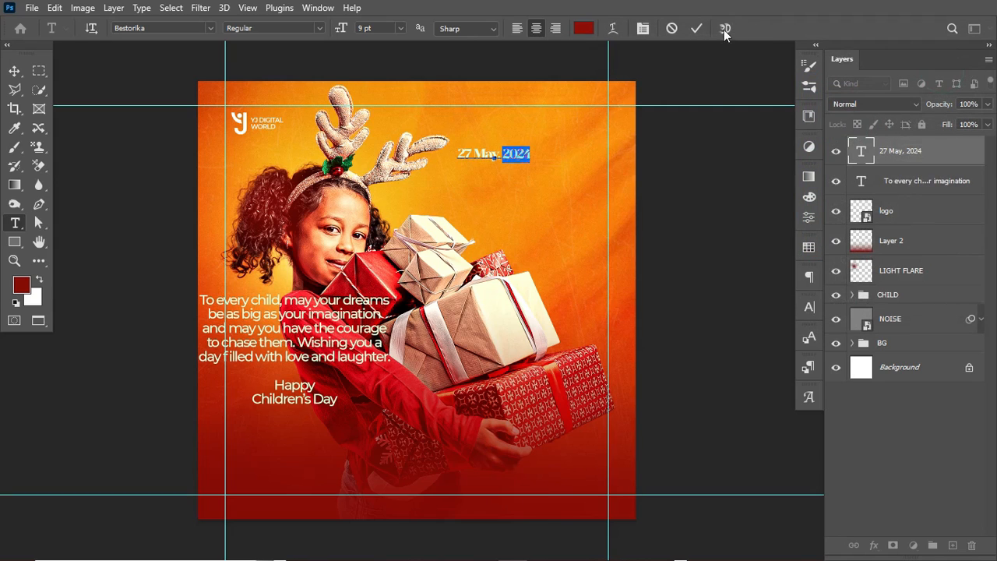
Check the colour of "27 May," in the date, keep it at pale green e3ffd9 and commit the text edit.
{"action": "left_click_drag", "start_coordinate": [499, 154], "coordinate": [456, 155]}
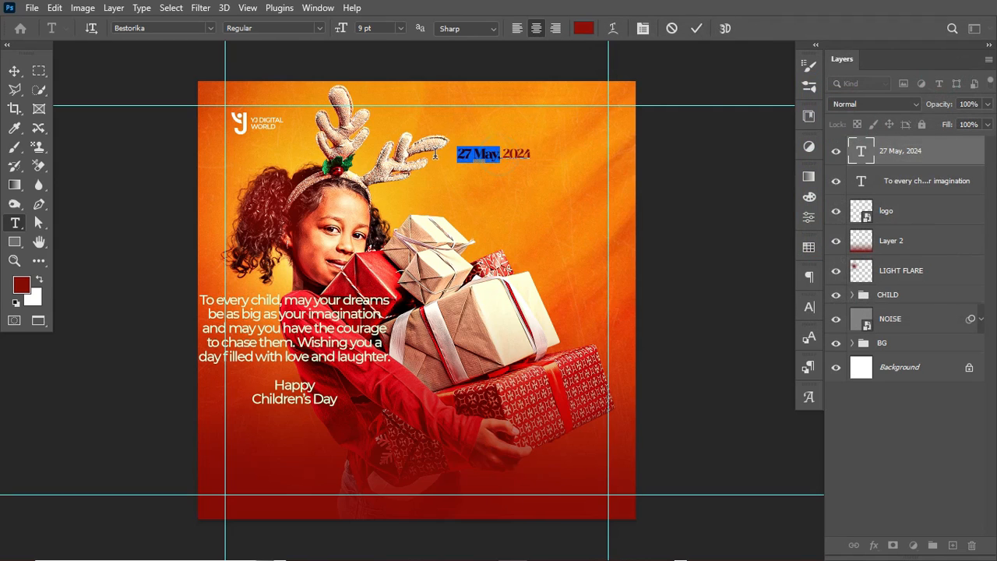
{"action": "left_click", "coordinate": [587, 31]}
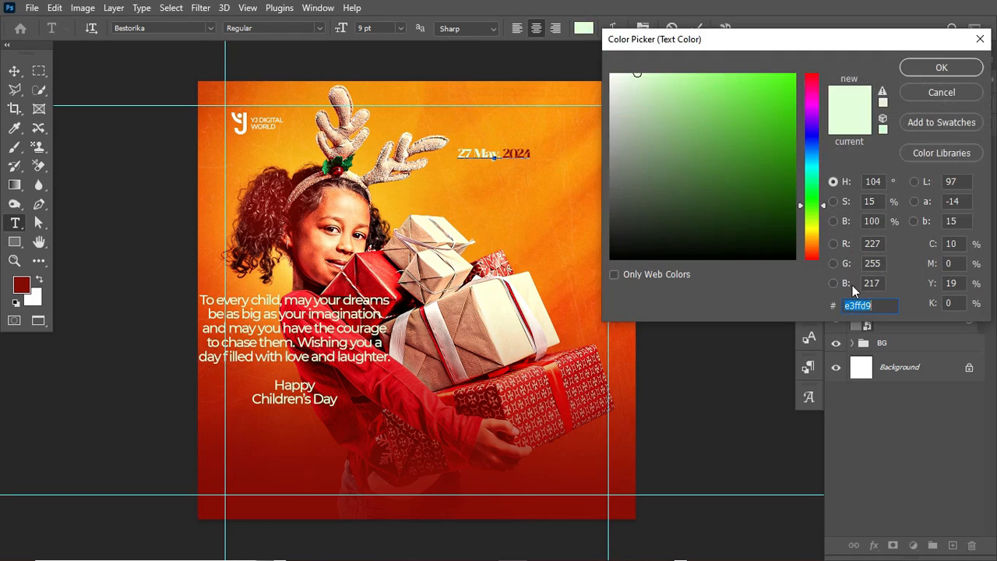
{"action": "left_click", "coordinate": [937, 68]}
{"action": "left_click", "coordinate": [696, 28]}
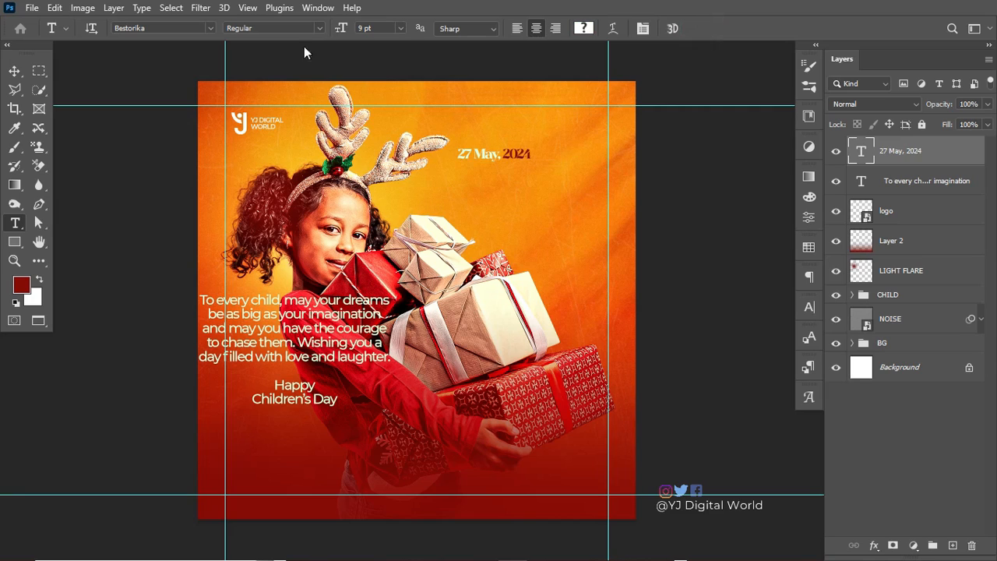
Enlarge the date by about 40% and move it to the flyer's upper-right corner, just inside the guides.
{"action": "left_click", "coordinate": [14, 70]}
{"action": "key", "text": "ctrl+t"}
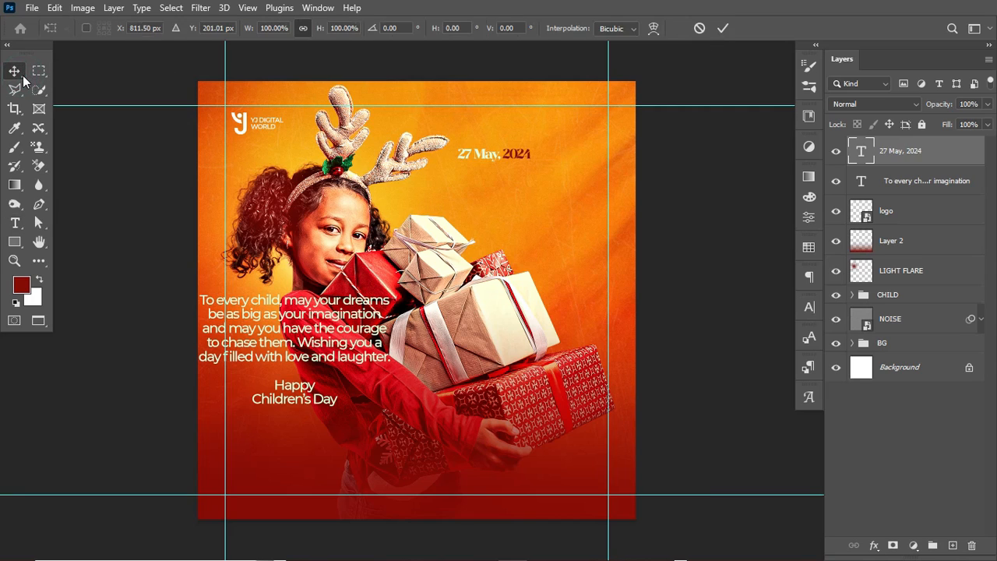
{"action": "left_click_drag", "start_coordinate": [531, 164], "coordinate": [571, 151]}
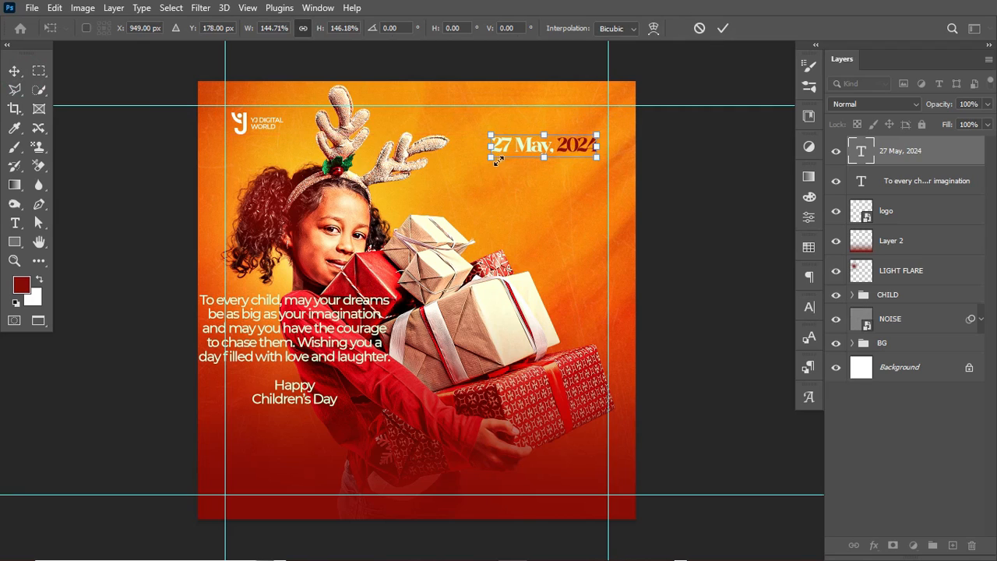
{"action": "left_click_drag", "start_coordinate": [491, 158], "coordinate": [499, 161]}
{"action": "key", "text": "Return"}
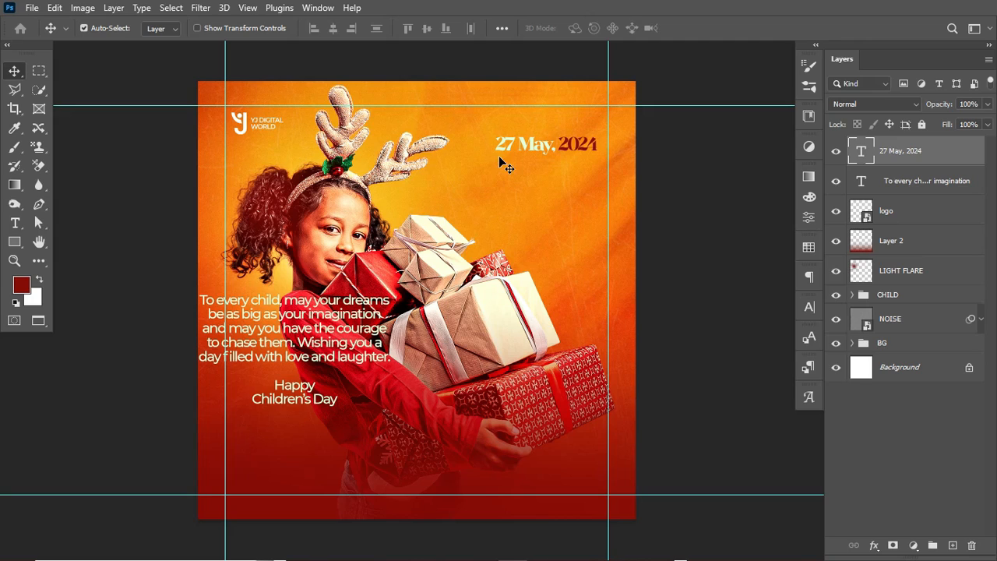
Move the paragraph "To every child… love and laughter." out of the greeting into its own text layer beneath the date.
{"action": "key", "text": "t"}
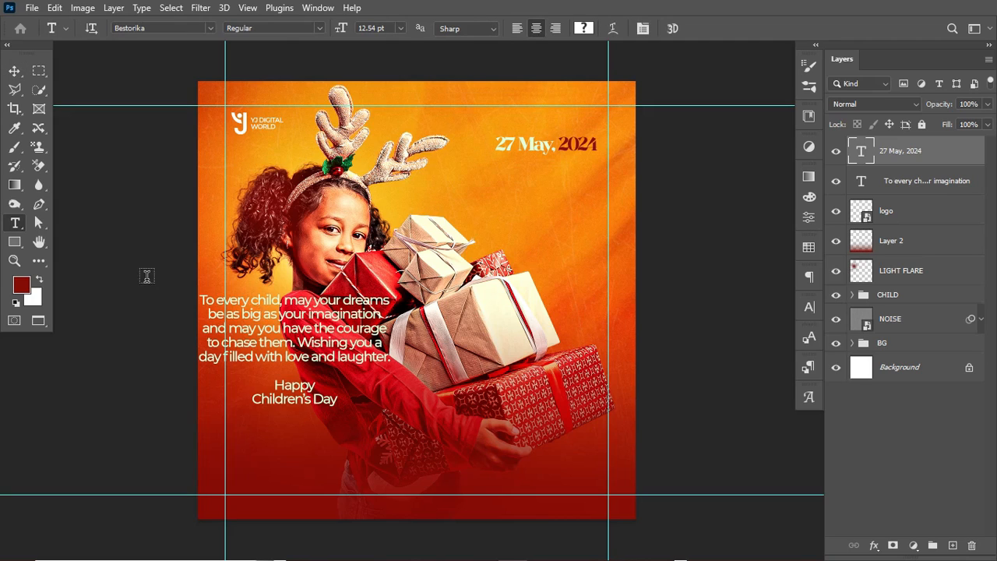
{"action": "left_click_drag", "start_coordinate": [202, 298], "coordinate": [421, 355]}
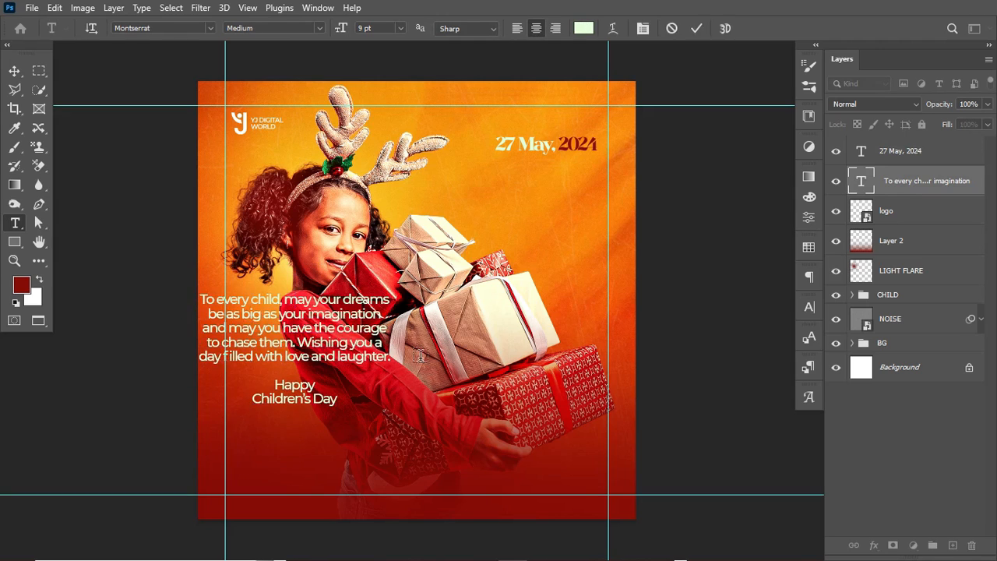
{"action": "key", "text": "Delete"}
{"action": "left_click", "coordinate": [508, 201]}
{"action": "type", "text": "To every child, may your dreams be as big as your imagination and may you have the courage to chase them. Wishing you a day filled with love and laughter."}
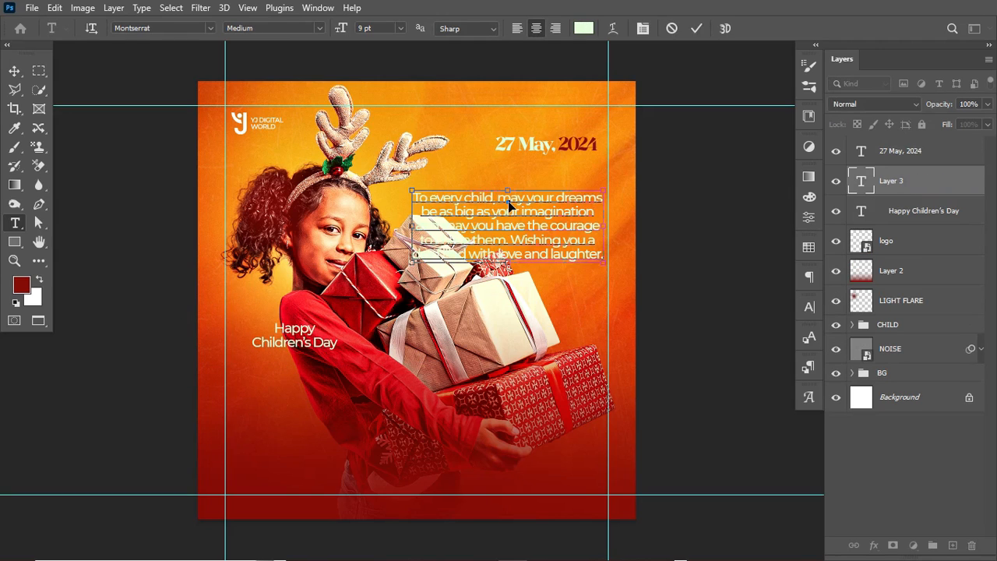
{"action": "key", "text": "ctrl+Return"}
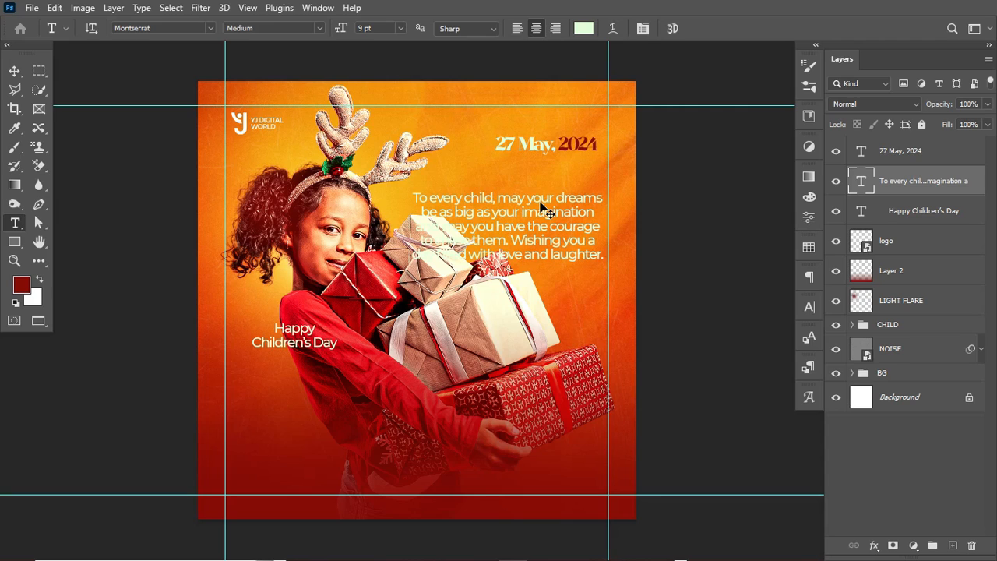
Keep the wish paragraph in Montserrat Medium and scale it down to 5.8 pt.
{"action": "left_click", "coordinate": [319, 28]}
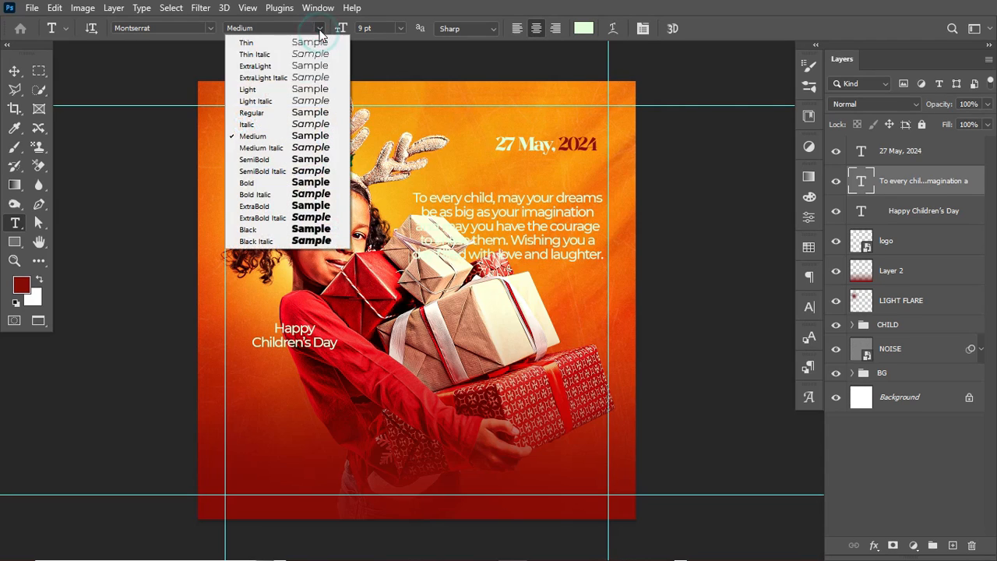
{"action": "left_click", "coordinate": [296, 133]}
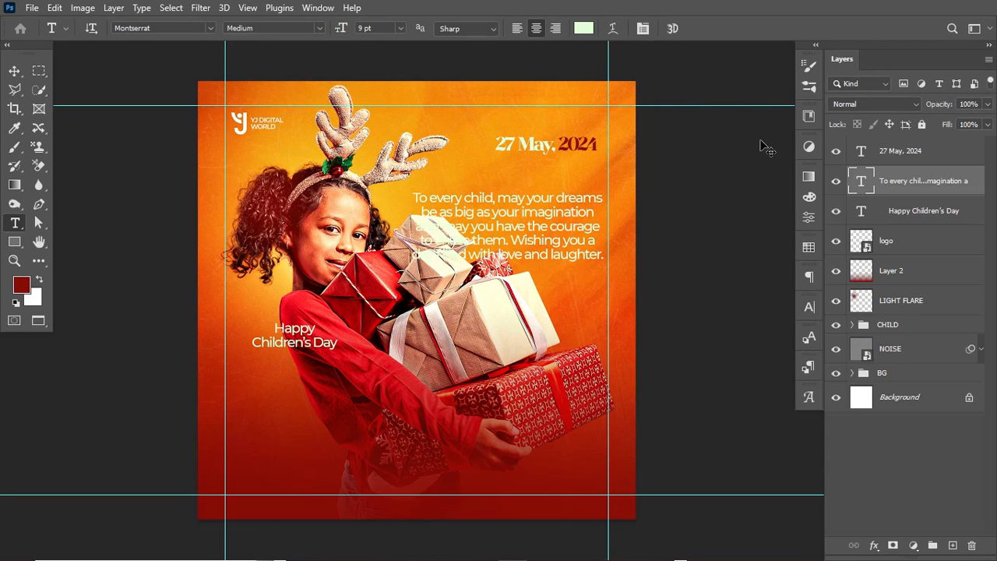
{"action": "key", "text": "ctrl+t"}
{"action": "left_click_drag", "start_coordinate": [414, 264], "coordinate": [482, 233]}
{"action": "key", "text": "Return"}
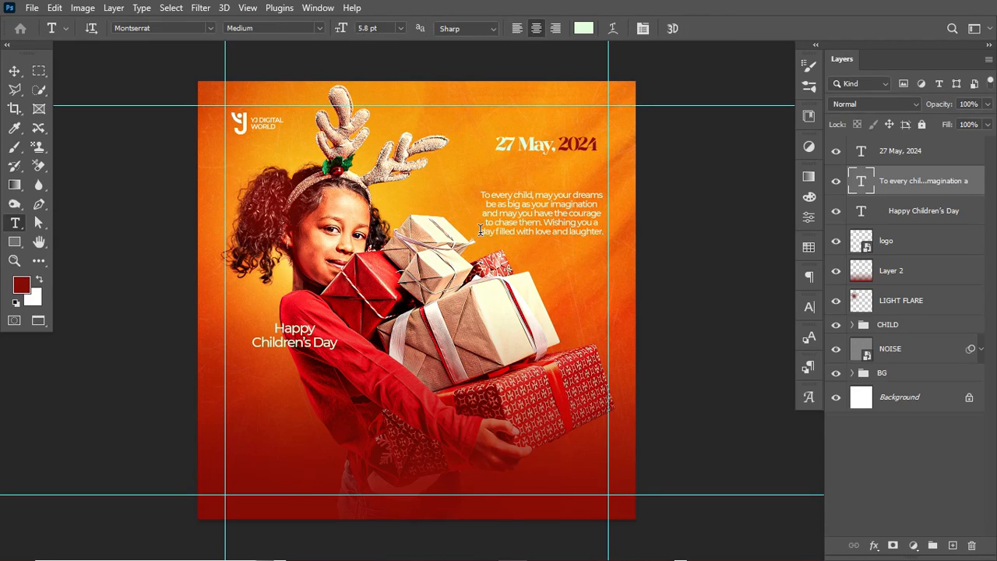
Right-align the wish paragraph and move it directly under the date, flush with the date's right edge.
{"action": "left_click", "coordinate": [607, 194]}
{"action": "key", "text": "ctrl+a"}
{"action": "left_click", "coordinate": [555, 28]}
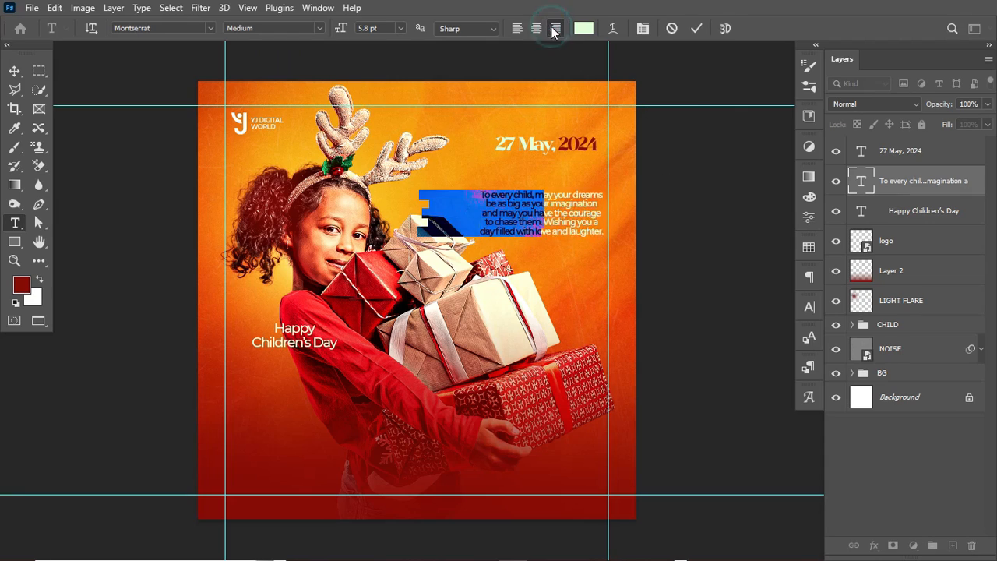
{"action": "left_click", "coordinate": [697, 28]}
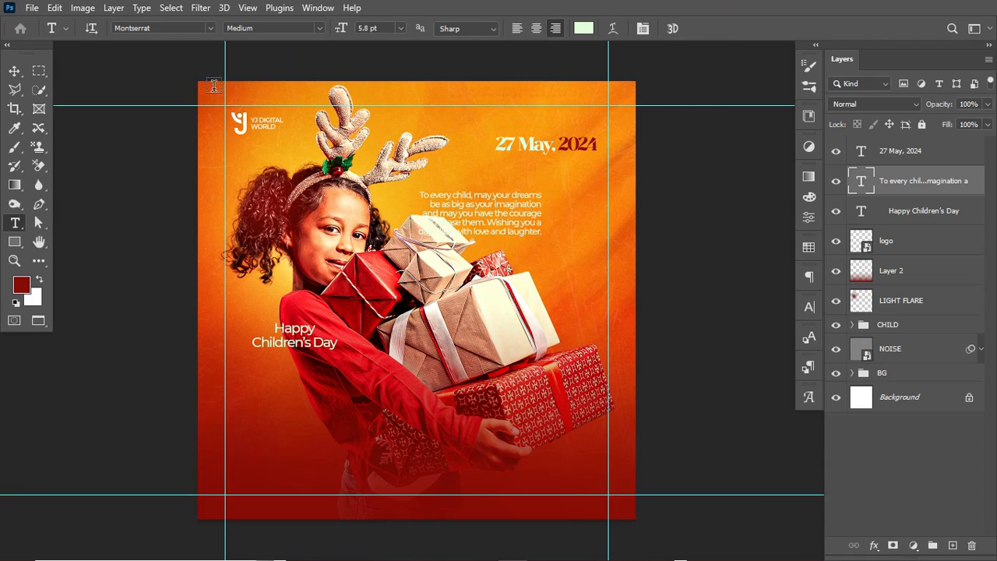
{"action": "left_click", "coordinate": [14, 71]}
{"action": "left_click_drag", "start_coordinate": [518, 225], "coordinate": [574, 194]}
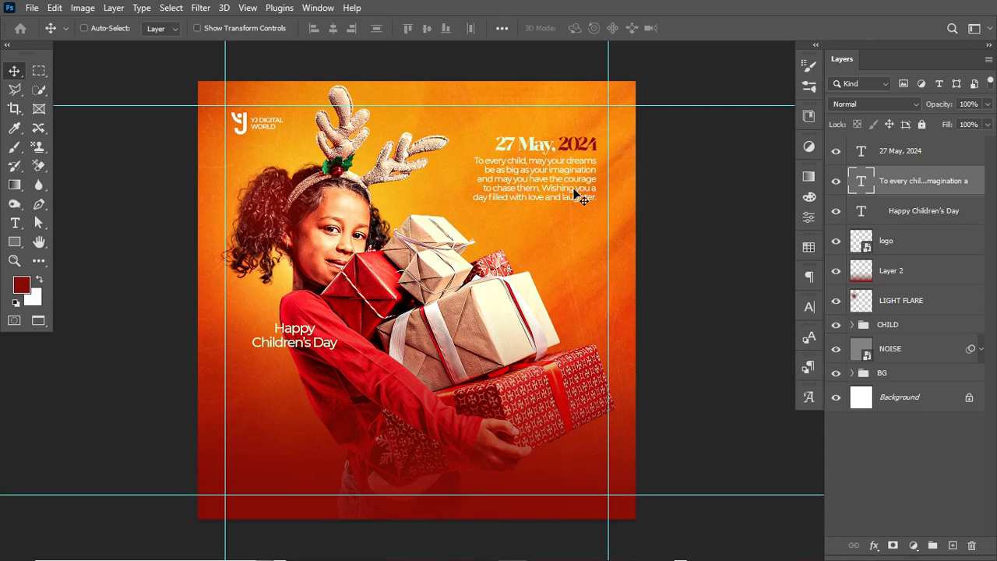
Set the wish paragraph's leading to 7 pt.
{"action": "key", "text": "ctrl+t"}
{"action": "key", "text": "Return"}
{"action": "left_click", "coordinate": [807, 307]}
{"action": "left_click_drag", "start_coordinate": [727, 347], "coordinate": [729, 348]}
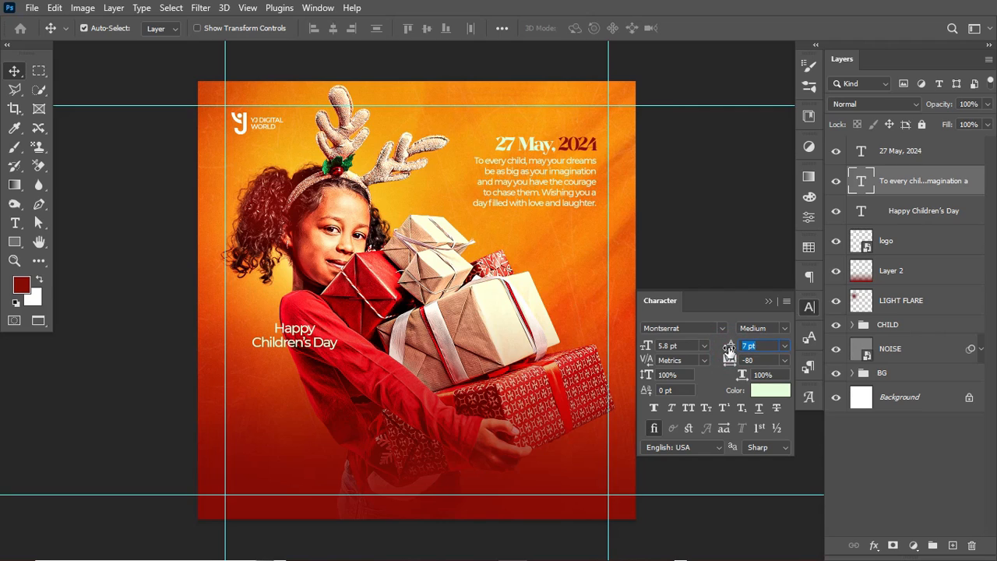
{"action": "left_click", "coordinate": [768, 306]}
Nudge the wish paragraph down to widen the gap below the date, and preview the flyer without guides.
{"action": "key", "text": "Down"}
{"action": "key", "text": "Down"}
{"action": "key", "text": "Down"}
{"action": "key", "text": "Down"}
{"action": "key", "text": "Down"}
{"action": "key", "text": "Down"}
{"action": "key", "text": "Down"}
{"action": "key", "text": "Down"}
{"action": "key", "text": "Down"}
{"action": "key", "text": "Down"}
{"action": "key", "text": "Down"}
{"action": "key", "text": "Down"}
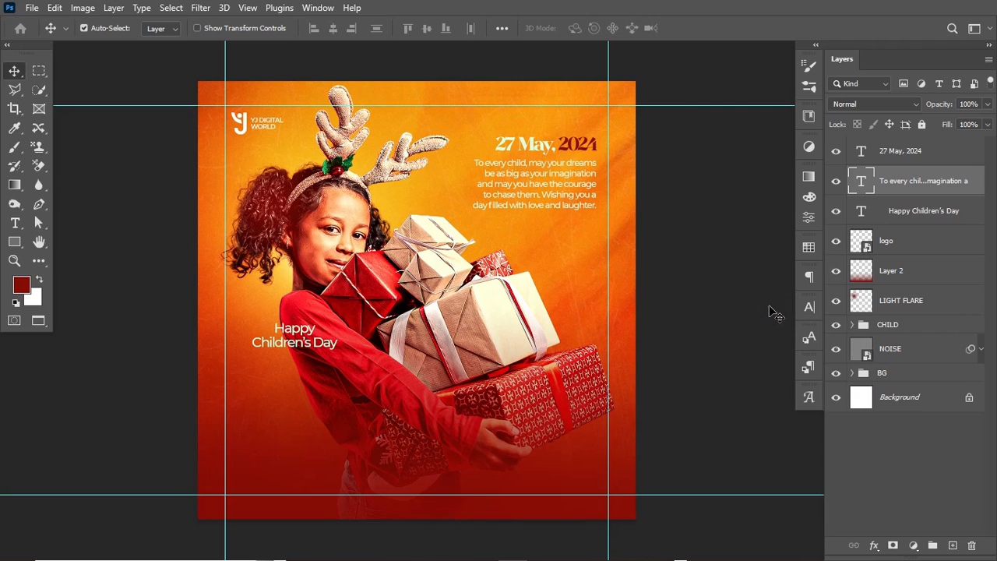
{"action": "key", "text": "Down"}
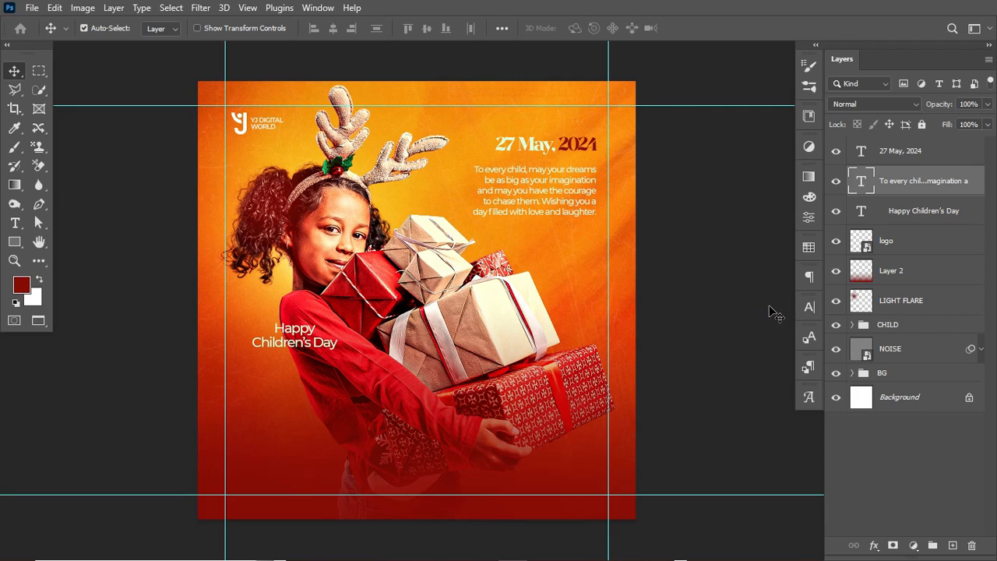
{"action": "key", "text": "ctrl+semicolon"}
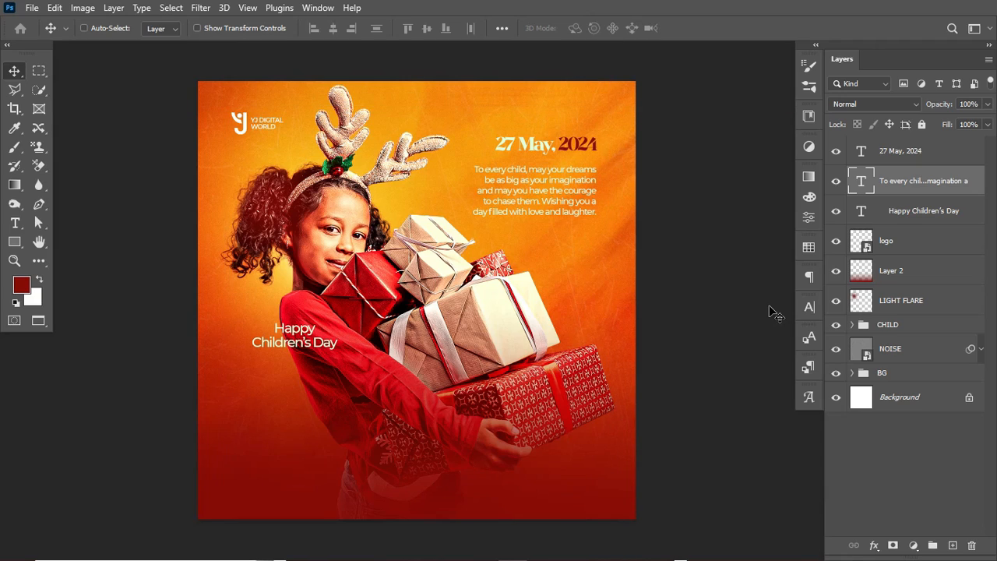
{"action": "key", "text": "ctrl+semicolon"}
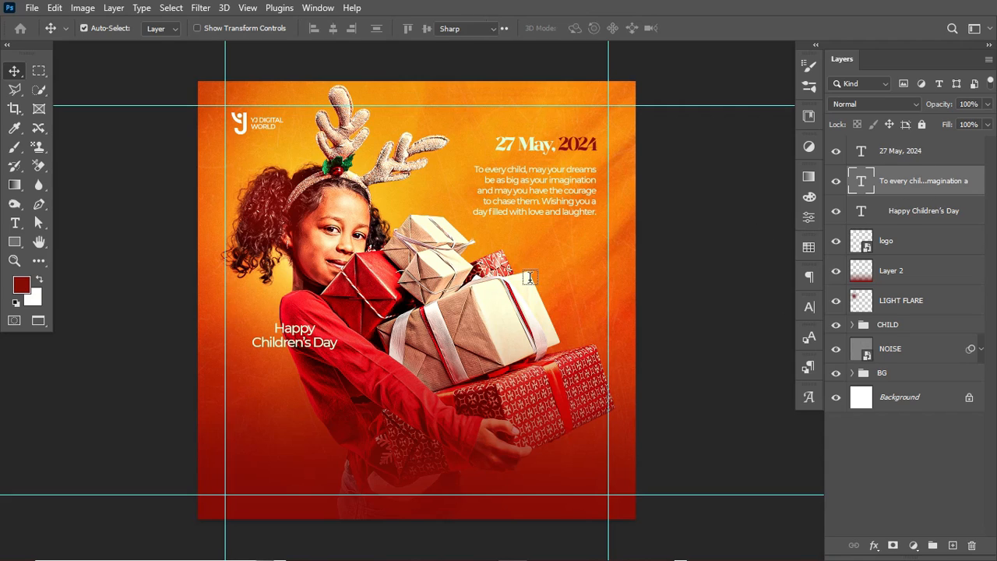
Cut "Happy" from the "Happy Children's Day" text and paste it as a separate text layer over the child's sleeve.
{"action": "key", "text": "t"}
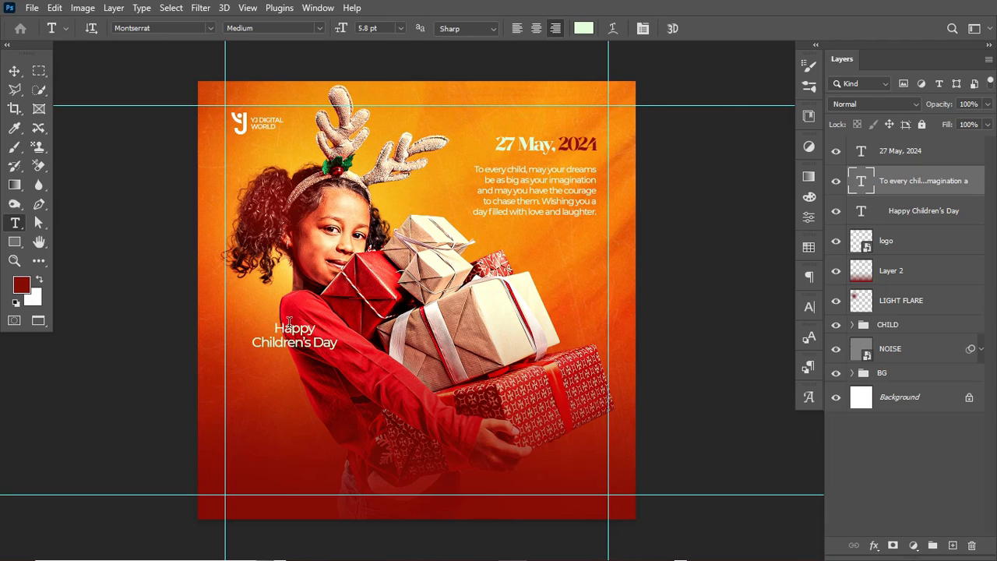
{"action": "left_click_drag", "start_coordinate": [275, 324], "coordinate": [329, 324]}
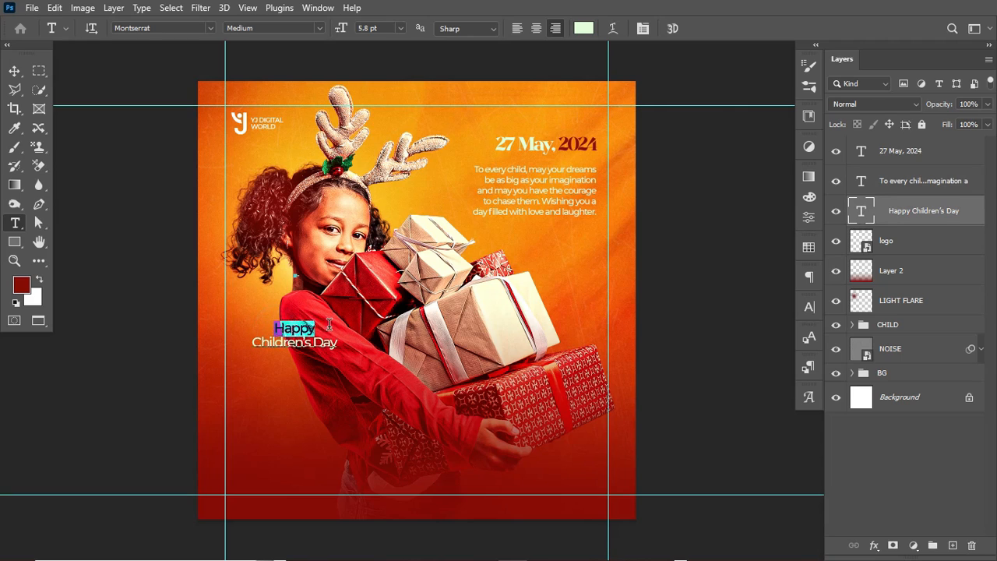
{"action": "key", "text": "ctrl+h"}
{"action": "key", "text": "ctrl+x"}
{"action": "key", "text": "ctrl+Return"}
{"action": "left_click", "coordinate": [387, 388]}
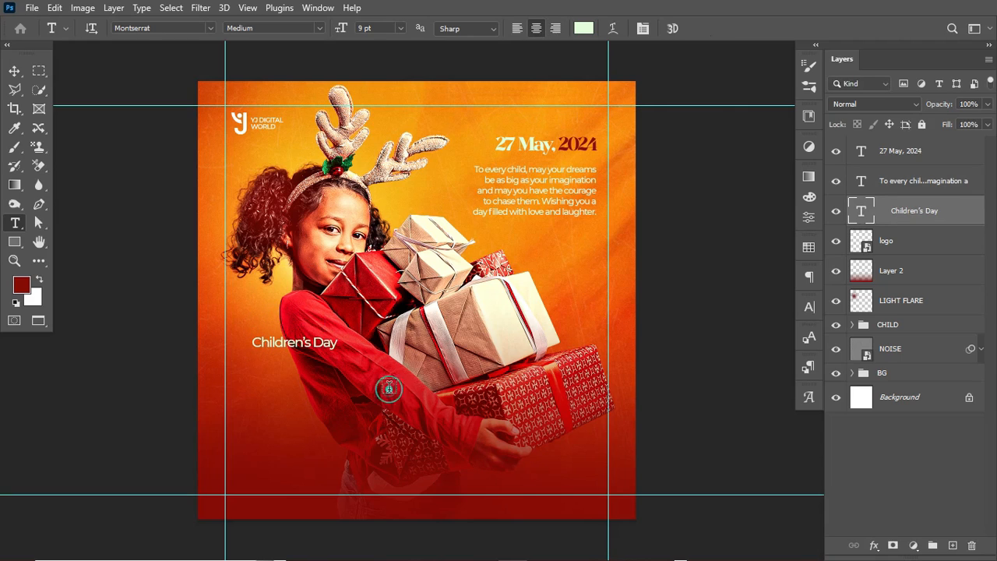
{"action": "key", "text": "ctrl+v"}
{"action": "key", "text": "ctrl+Return"}
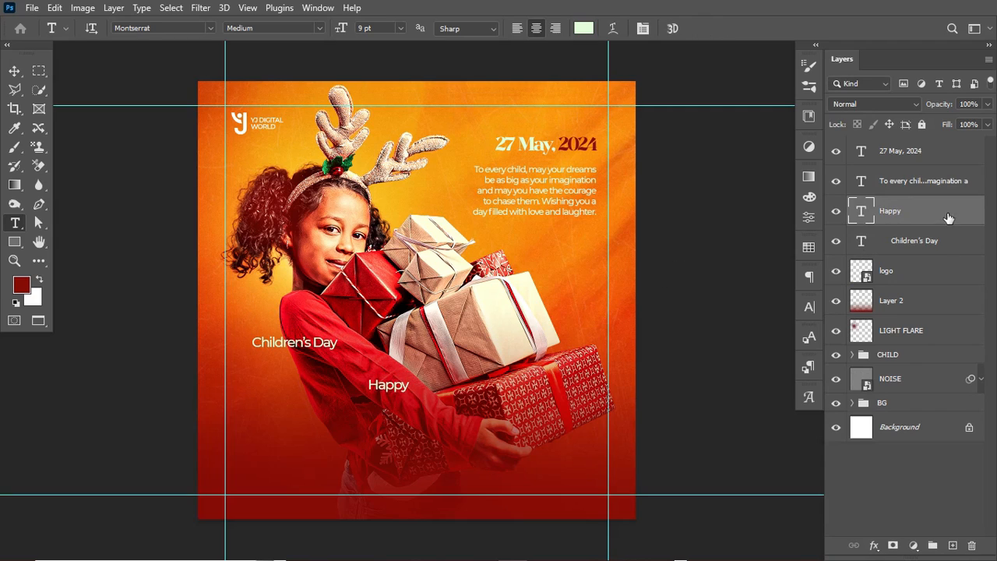
Duplicate the BG group, merge the copy into one layer and place it directly above the "Happy" text layer.
{"action": "left_click", "coordinate": [902, 404]}
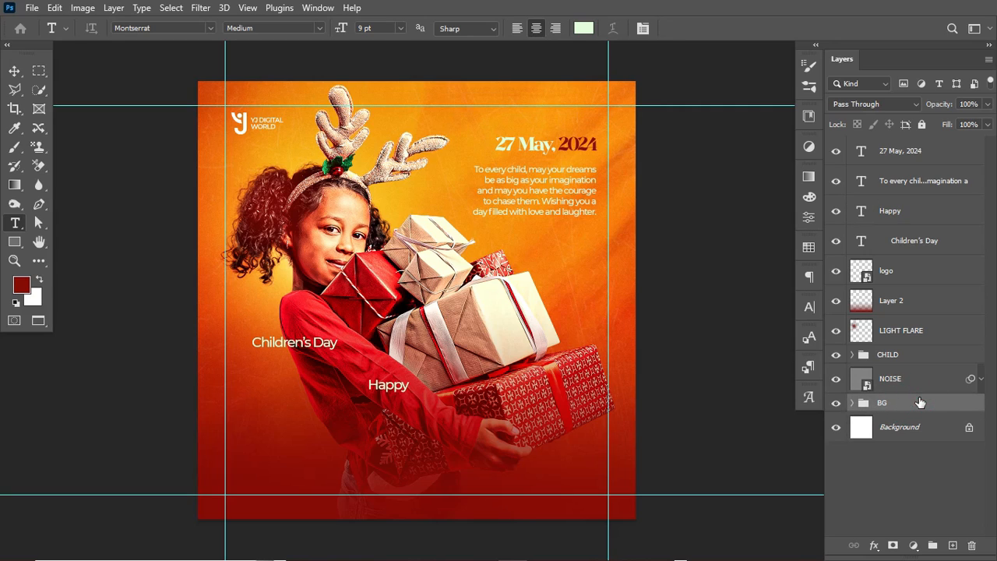
{"action": "key", "text": "ctrl+j"}
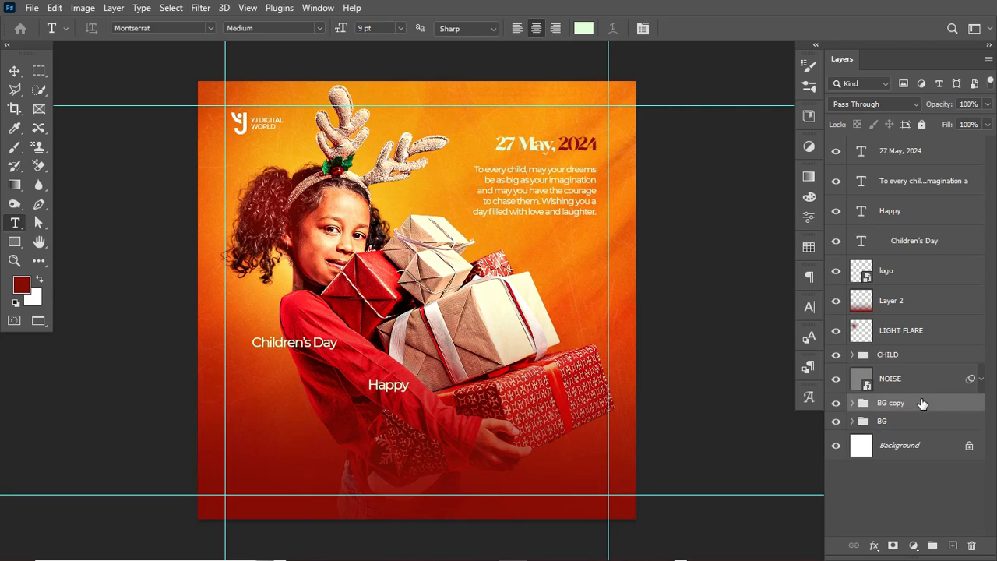
{"action": "right_click", "coordinate": [922, 403]}
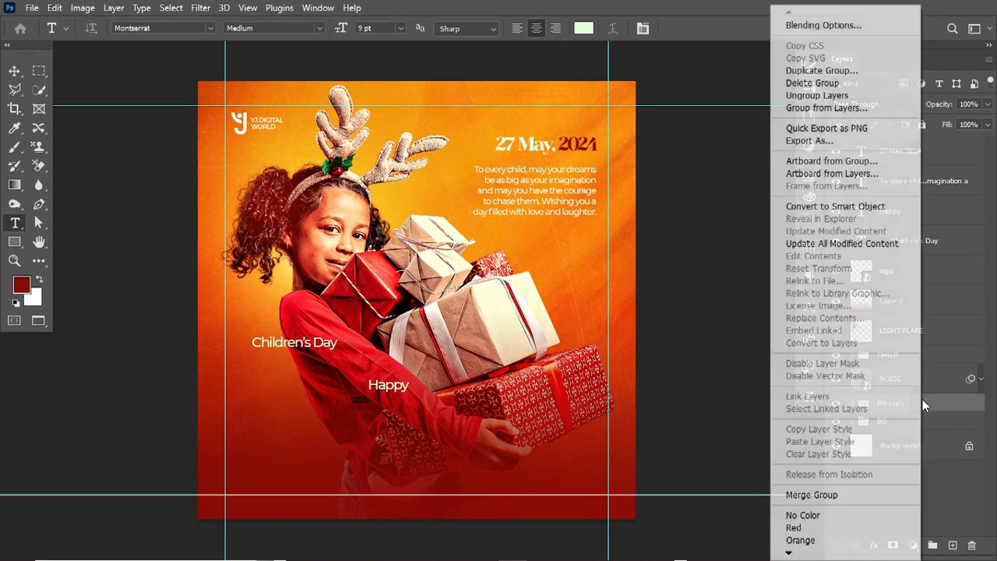
{"action": "left_click", "coordinate": [841, 493]}
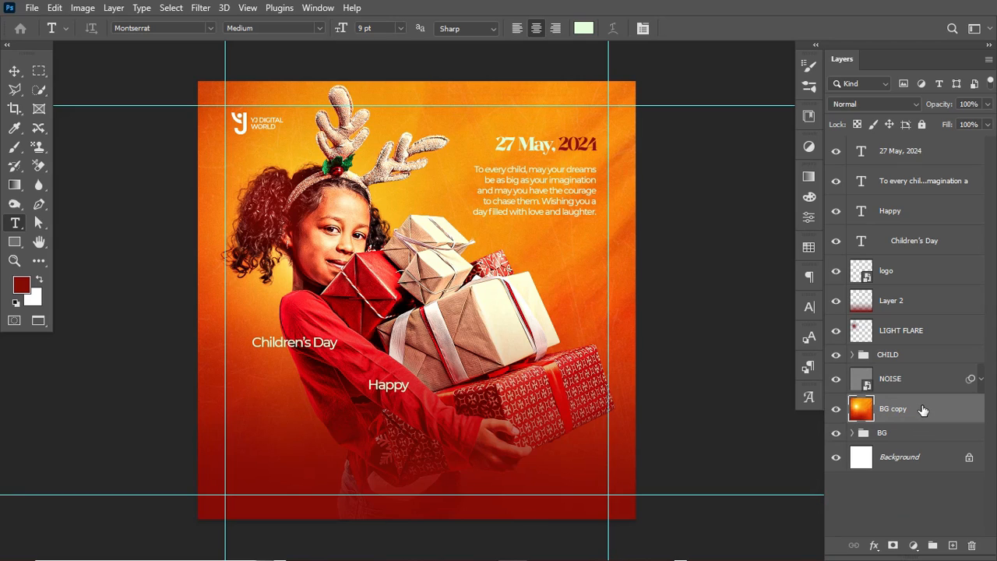
{"action": "left_click_drag", "start_coordinate": [918, 404], "coordinate": [908, 202]}
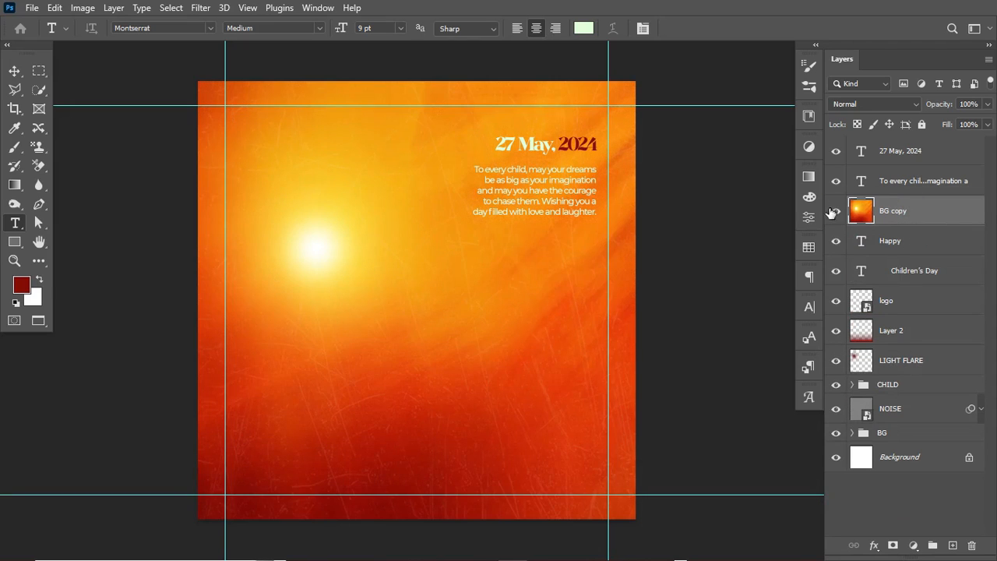
Hide the merged background copy and enlarge the "Happy" text to about 25 pt.
{"action": "left_click", "coordinate": [835, 210]}
{"action": "left_click", "coordinate": [911, 237]}
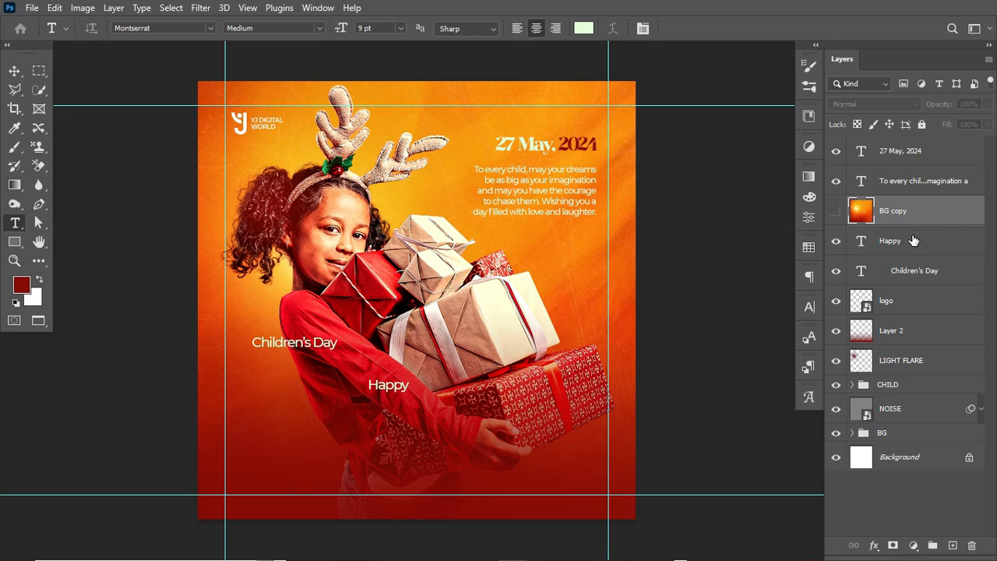
{"action": "key", "text": "ctrl+t"}
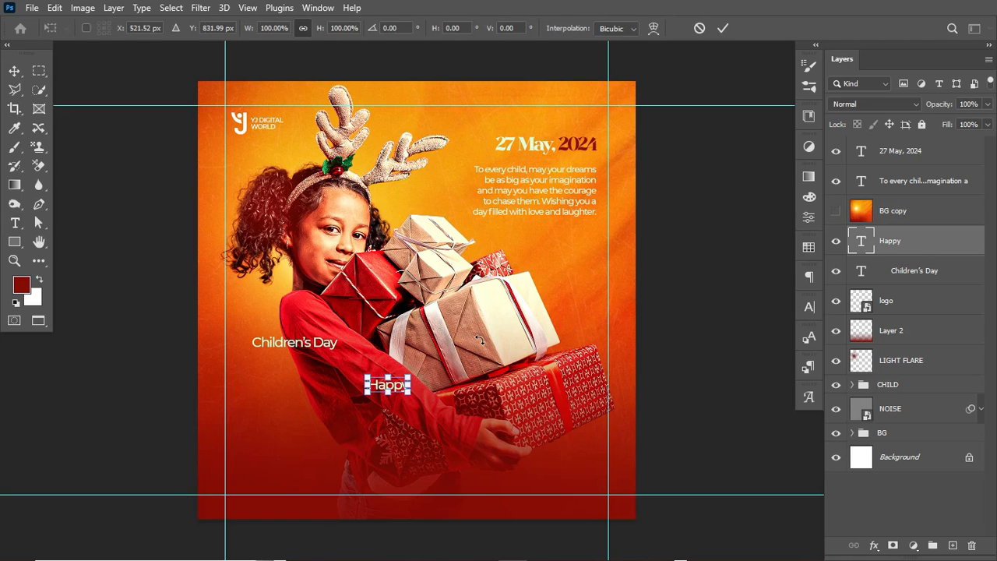
{"action": "left_click_drag", "start_coordinate": [415, 396], "coordinate": [483, 411]}
{"action": "key", "text": "Return"}
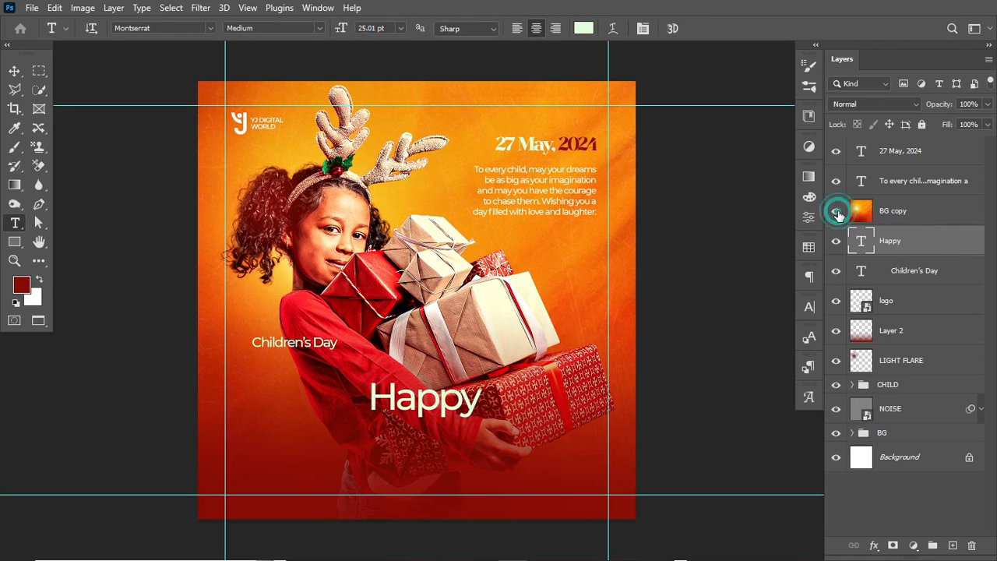
Show the merged background copy again and clip it to the "Happy" text.
{"action": "left_click", "coordinate": [836, 211]}
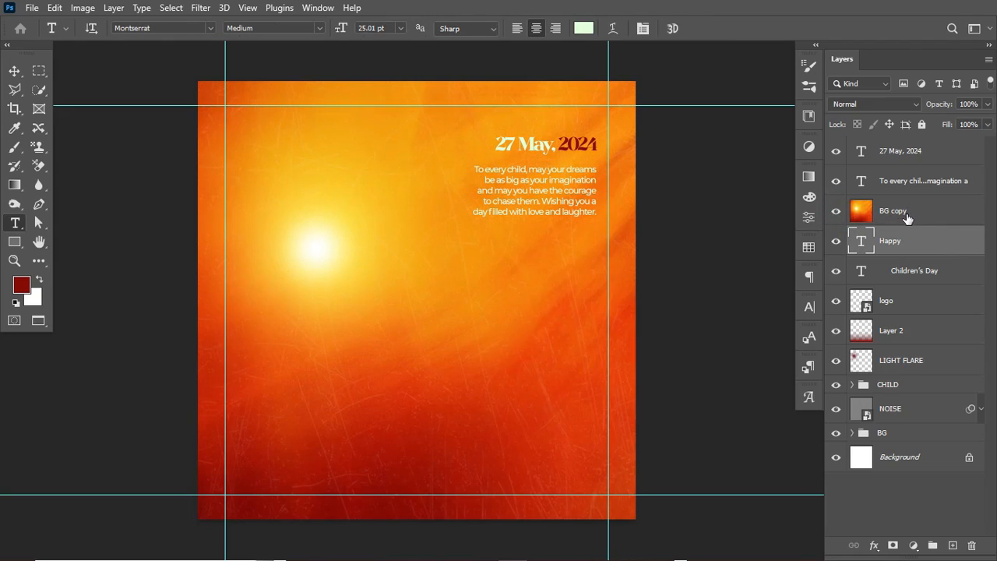
{"action": "left_click_drag", "start_coordinate": [895, 226], "coordinate": [897, 222]}
{"action": "left_click_drag", "start_coordinate": [900, 223], "coordinate": [897, 223]}
{"action": "left_click", "coordinate": [898, 223], "text": "alt"}
{"action": "left_click", "coordinate": [942, 213]}
Shrink the clipped background copy, rotate it about -67° and position it so its yellow-orange glow fills "Happy".
{"action": "key", "text": "ctrl+t"}
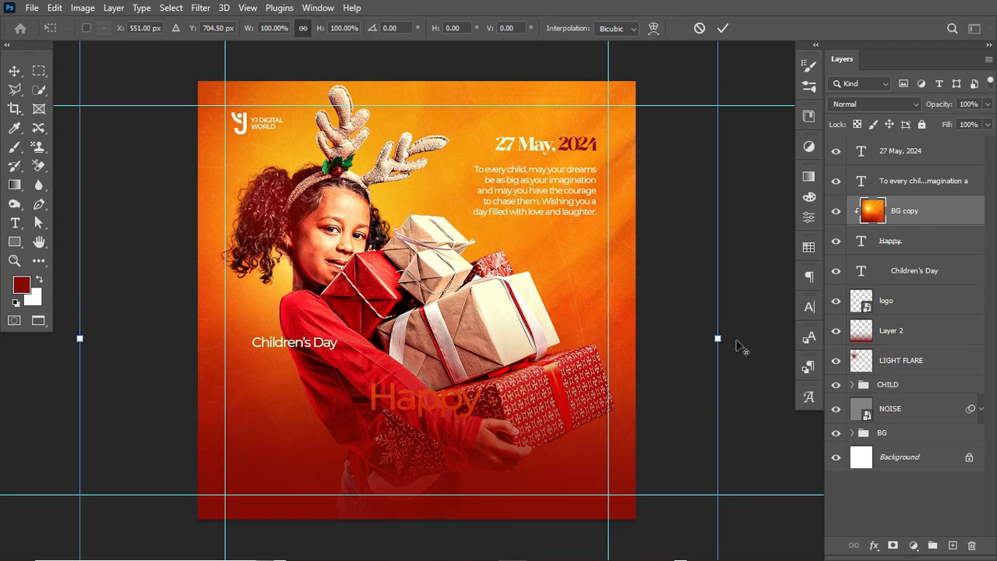
{"action": "left_click_drag", "start_coordinate": [717, 340], "coordinate": [511, 376]}
{"action": "left_click_drag", "start_coordinate": [549, 324], "coordinate": [451, 225]}
{"action": "left_click_drag", "start_coordinate": [311, 362], "coordinate": [411, 411]}
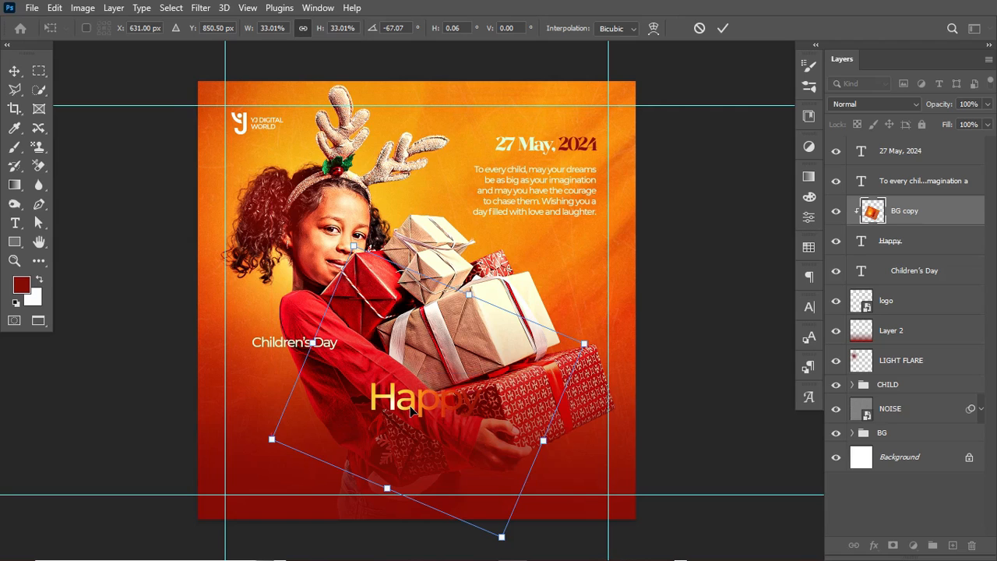
{"action": "left_click_drag", "start_coordinate": [583, 344], "coordinate": [643, 324]}
{"action": "left_click_drag", "start_coordinate": [541, 354], "coordinate": [540, 386]}
{"action": "key", "text": "Return"}
Replace the old "Children's Day" text layer with a new one holding the same text, placed below "Happy".
{"action": "key", "text": "t"}
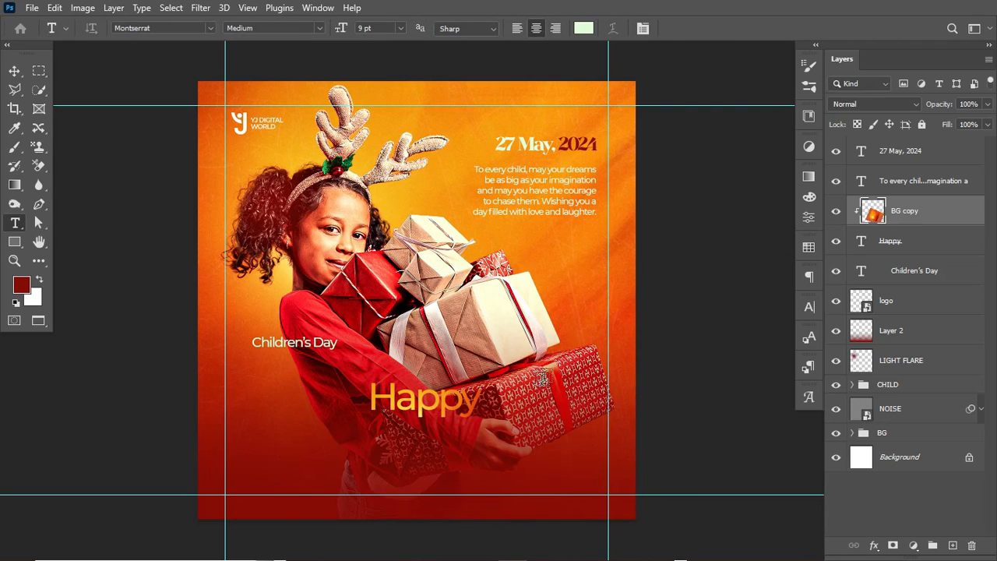
{"action": "left_click", "coordinate": [915, 272]}
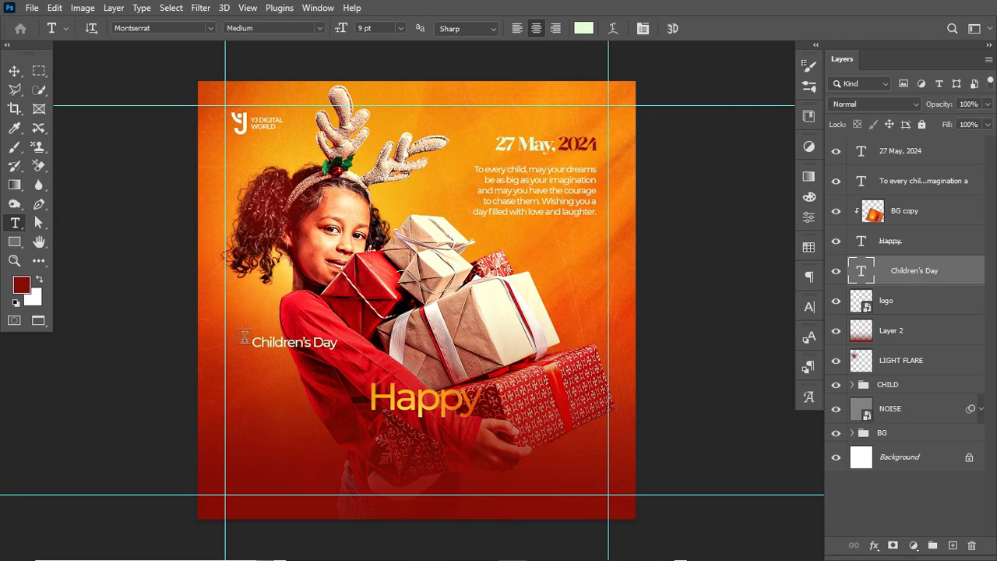
{"action": "left_click_drag", "start_coordinate": [256, 341], "coordinate": [350, 342]}
{"action": "key", "text": "ctrl+c"}
{"action": "key", "text": "BackSpace"}
{"action": "key", "text": "ctrl+Return"}
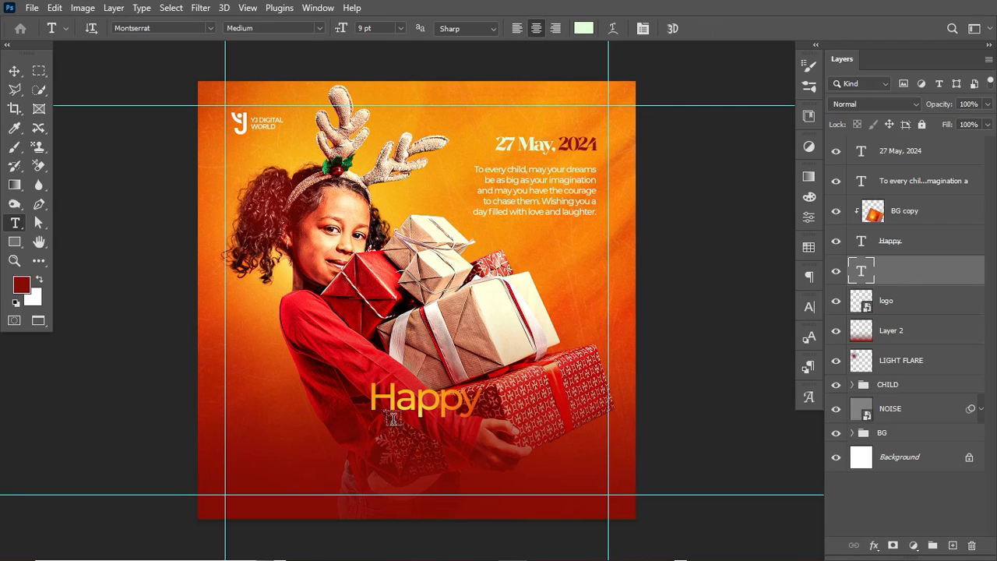
{"action": "key", "text": "Delete"}
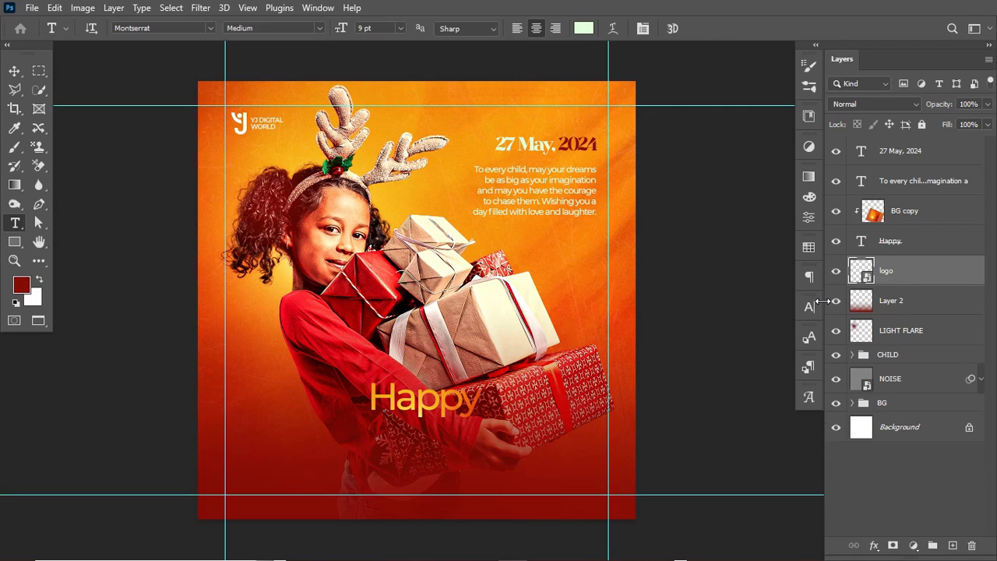
{"action": "left_click", "coordinate": [360, 456]}
{"action": "key", "text": "ctrl+v"}
{"action": "key", "text": "ctrl+Return"}
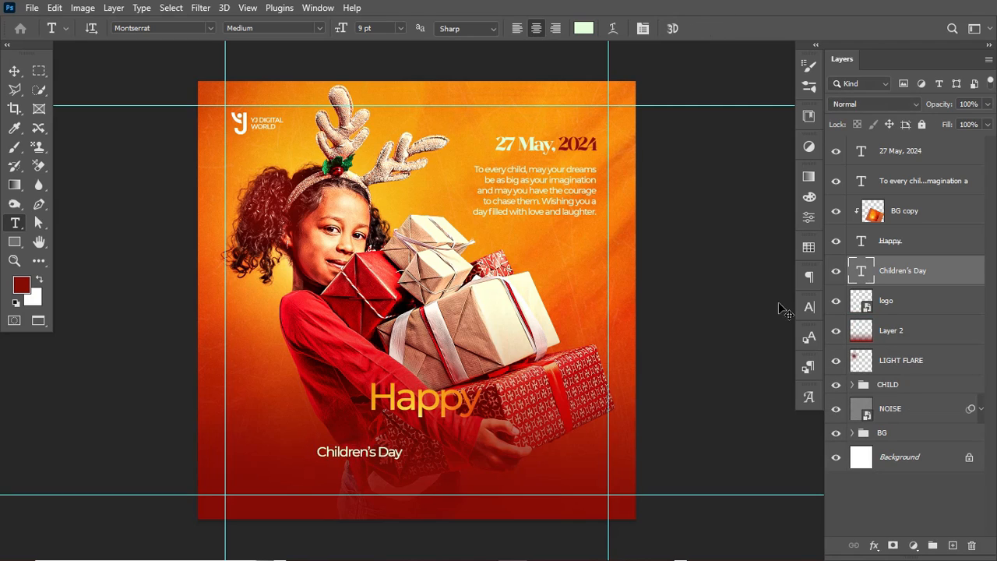
Scale the "Children's Day" text up to about 280%, keeping it below "Happy".
{"action": "key", "text": "ctrl+t"}
{"action": "left_click_drag", "start_coordinate": [407, 438], "coordinate": [556, 404]}
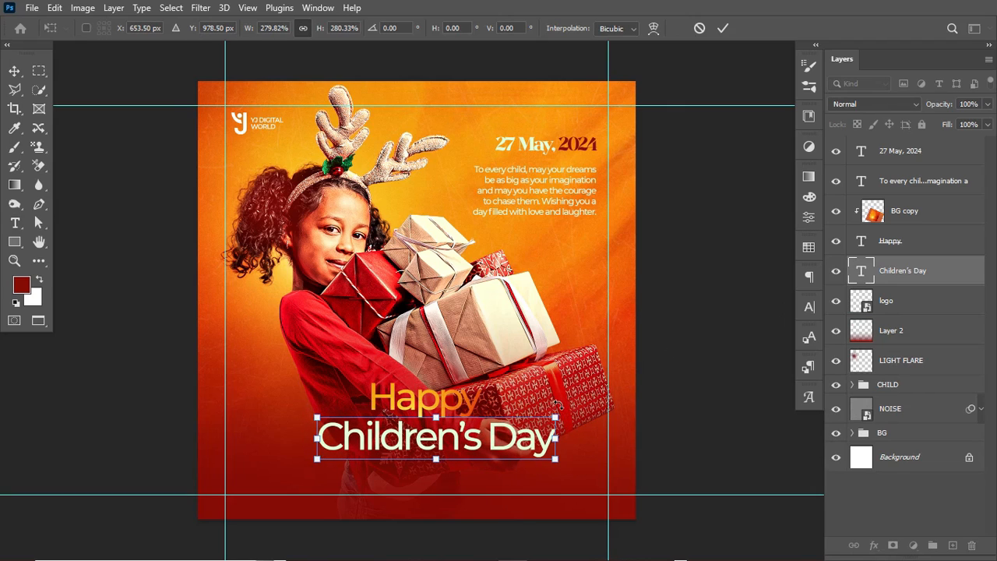
{"action": "left_click", "coordinate": [721, 28]}
Centre the "Children's Day" text horizontally on the canvas and lower it slightly to widen the gap below "Happy".
{"action": "key", "text": "v"}
{"action": "key", "text": "ctrl+a"}
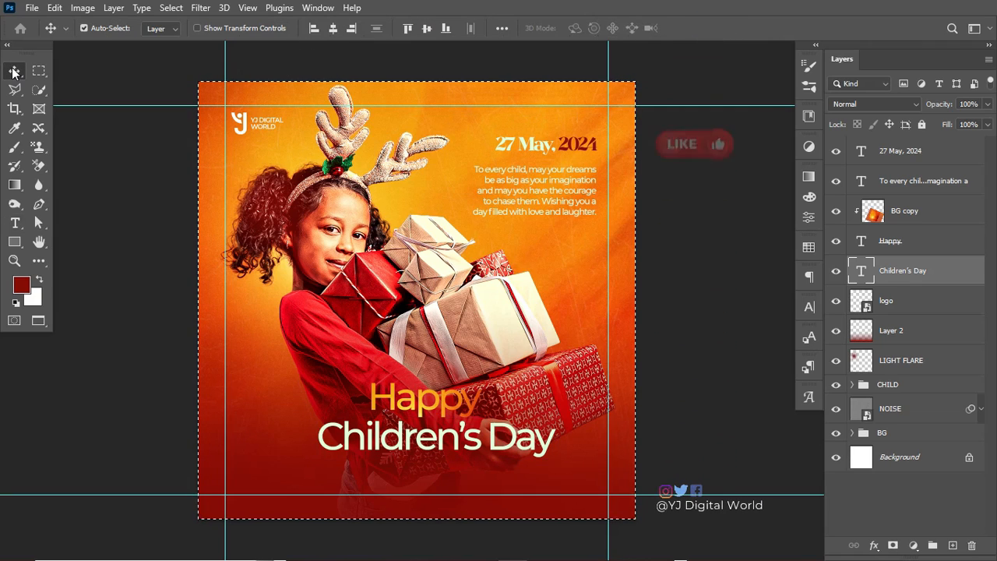
{"action": "left_click", "coordinate": [334, 28]}
{"action": "key", "text": "ctrl+d"}
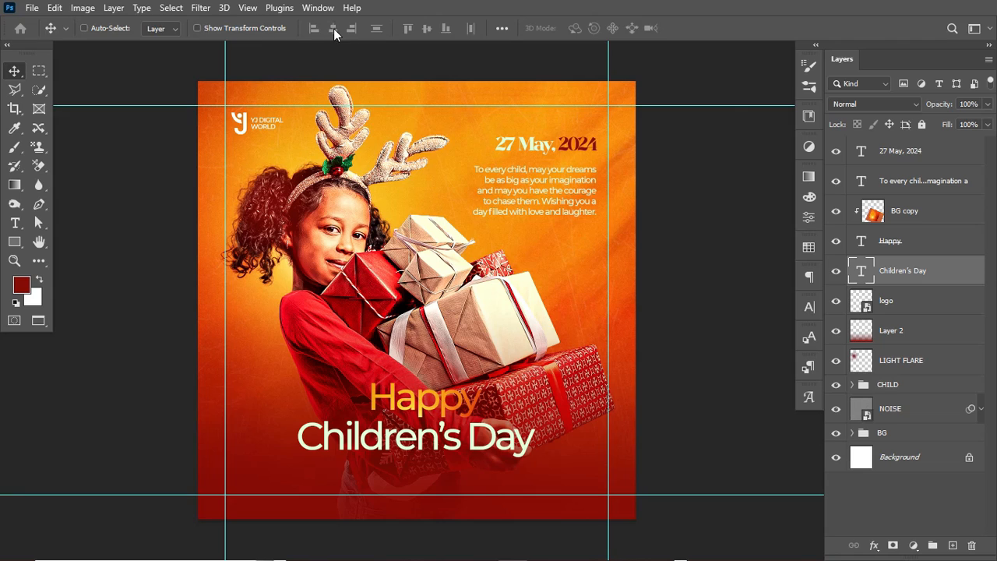
{"action": "key", "text": "ctrl+t"}
{"action": "left_click_drag", "start_coordinate": [435, 442], "coordinate": [434, 451]}
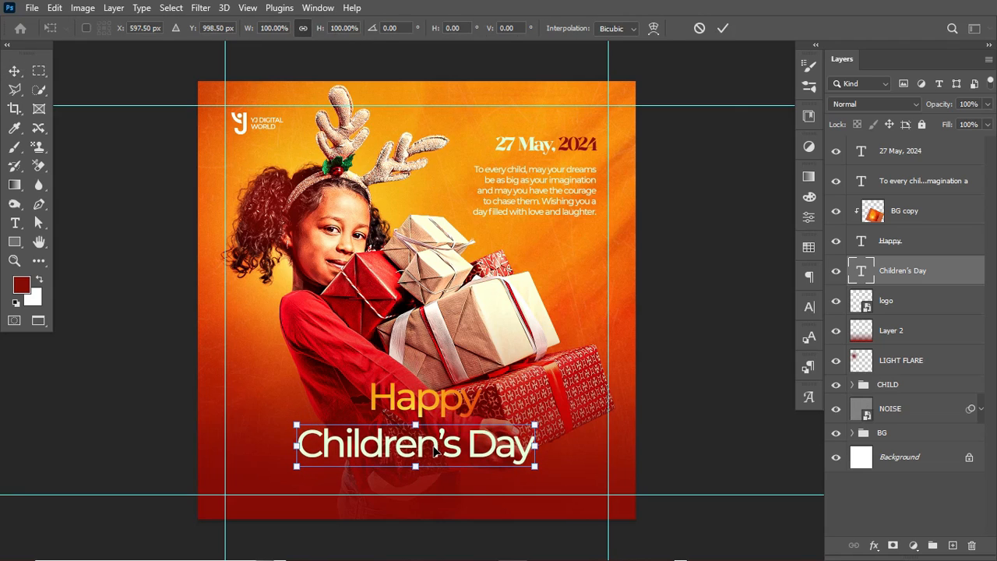
{"action": "key", "text": "Return"}
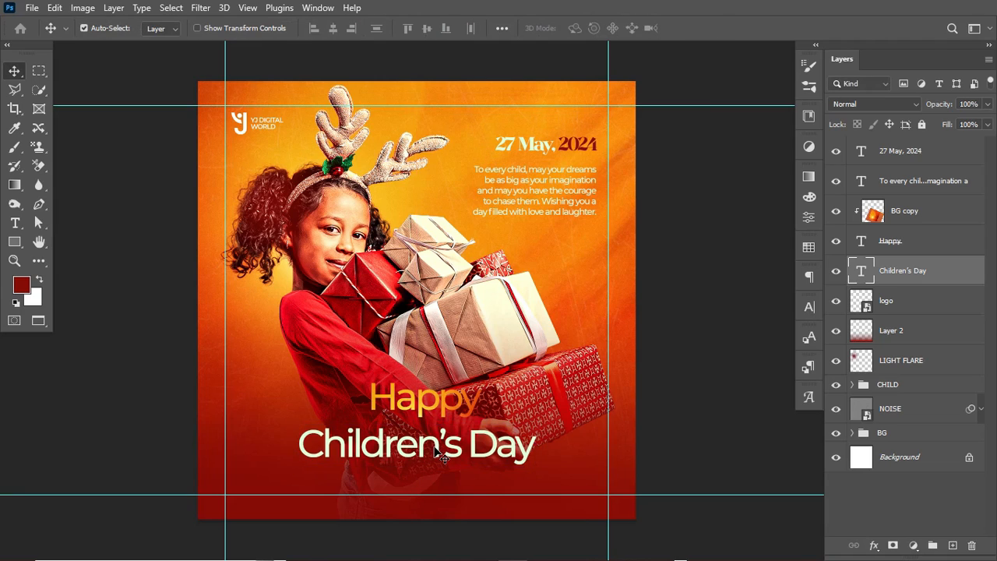
Change the font of the "Happy" text to Bestorika Regular.
{"action": "left_click", "coordinate": [446, 405]}
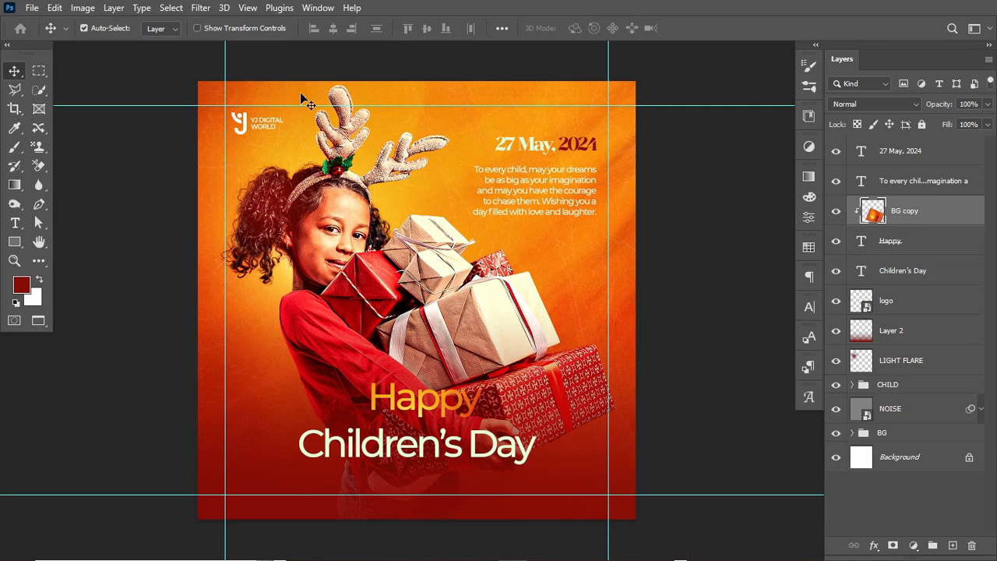
{"action": "left_click", "coordinate": [811, 311]}
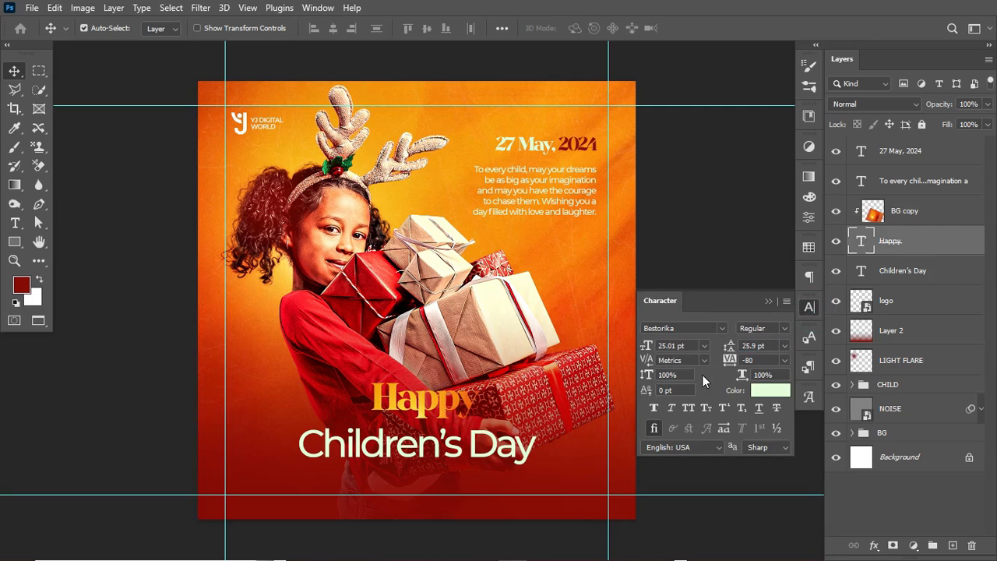
{"action": "left_click", "coordinate": [769, 303]}
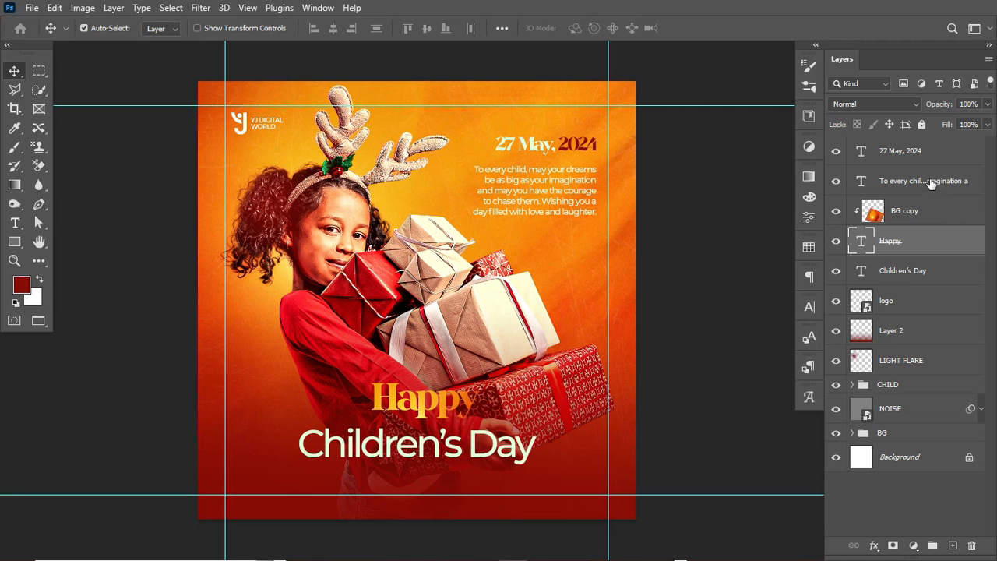
Change the font of the "Children's Day" text to Bestorika Regular.
{"action": "left_click", "coordinate": [905, 274]}
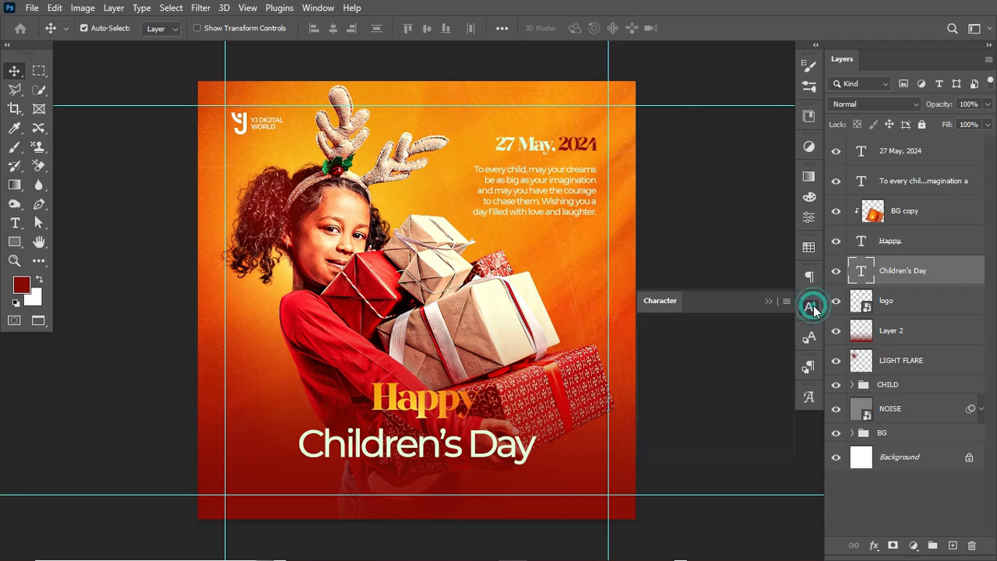
{"action": "left_click", "coordinate": [809, 306]}
{"action": "type", "text": "BES"}
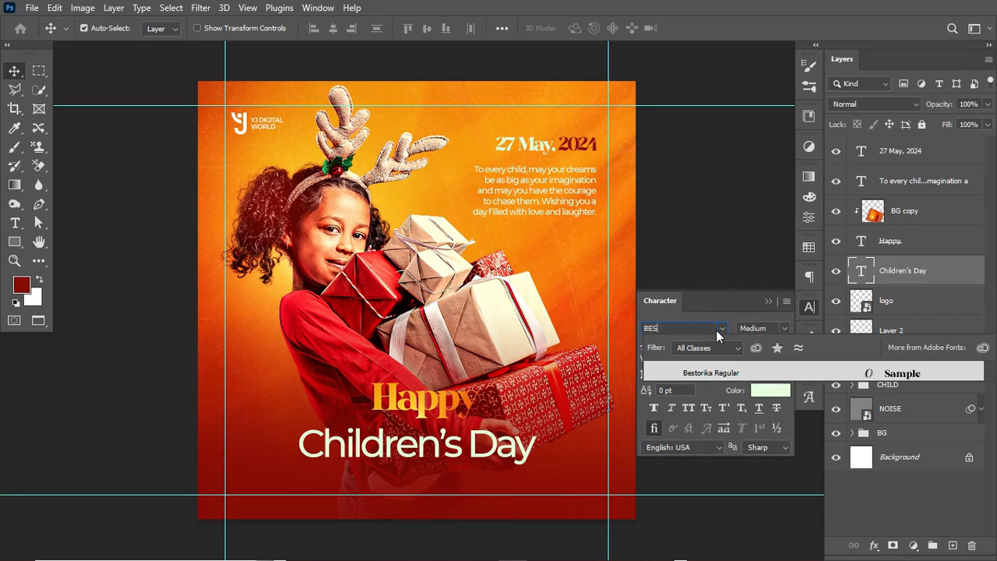
{"action": "left_click", "coordinate": [712, 371]}
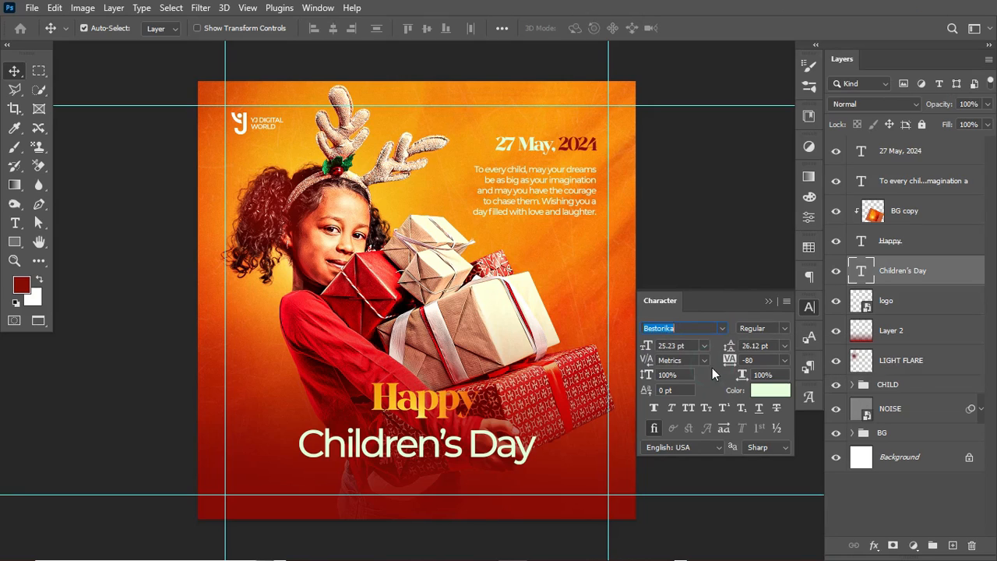
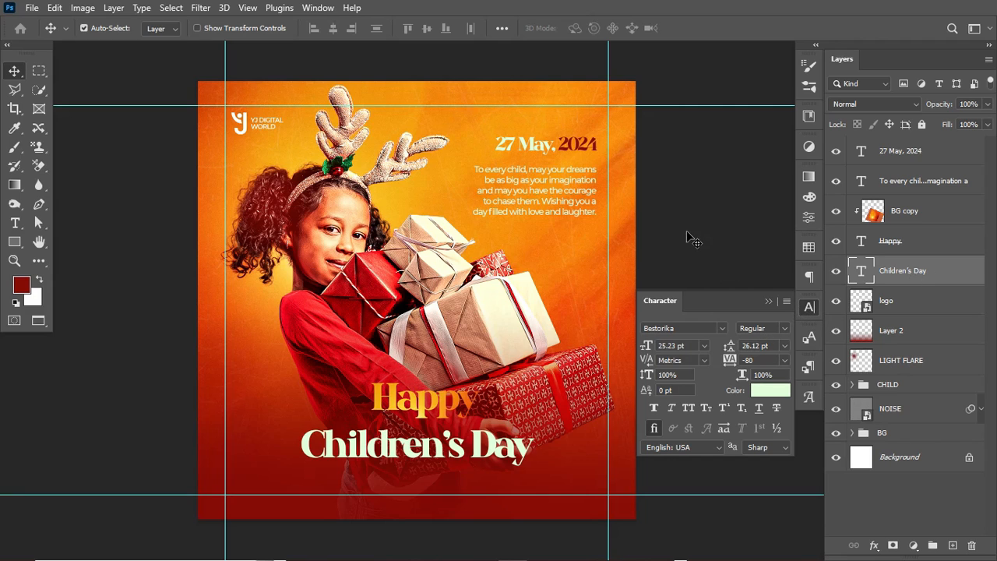
{"action": "left_click", "coordinate": [317, 8]}
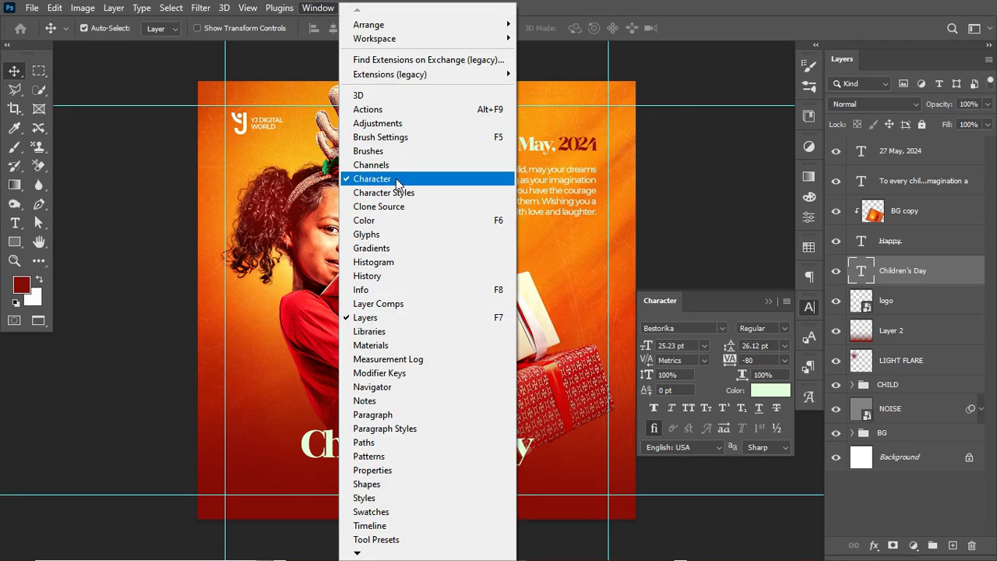
{"action": "left_click", "coordinate": [913, 237]}
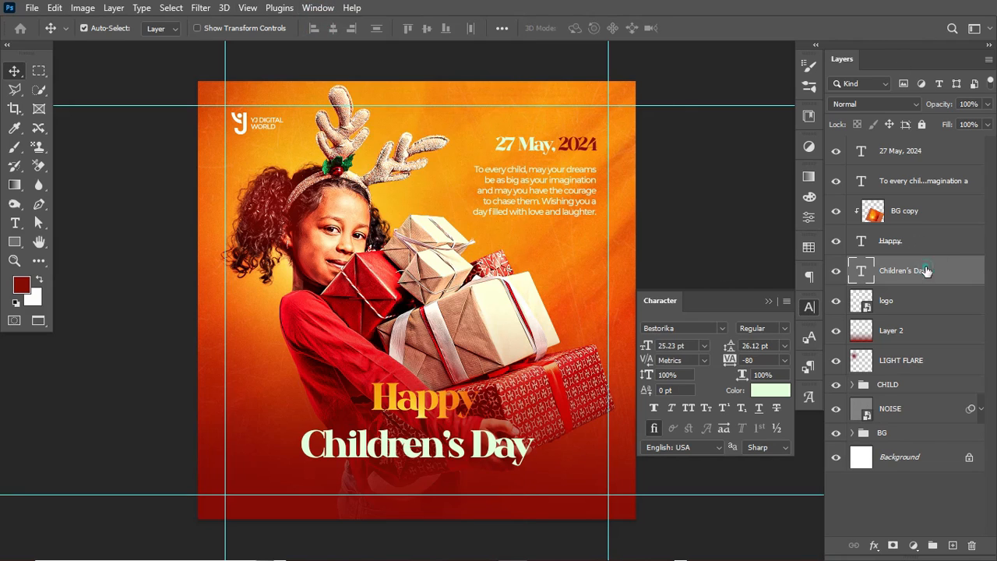
Enlarge the "Children's Day" text from its centre to about 27.5 pt.
{"action": "key", "text": "ctrl+t"}
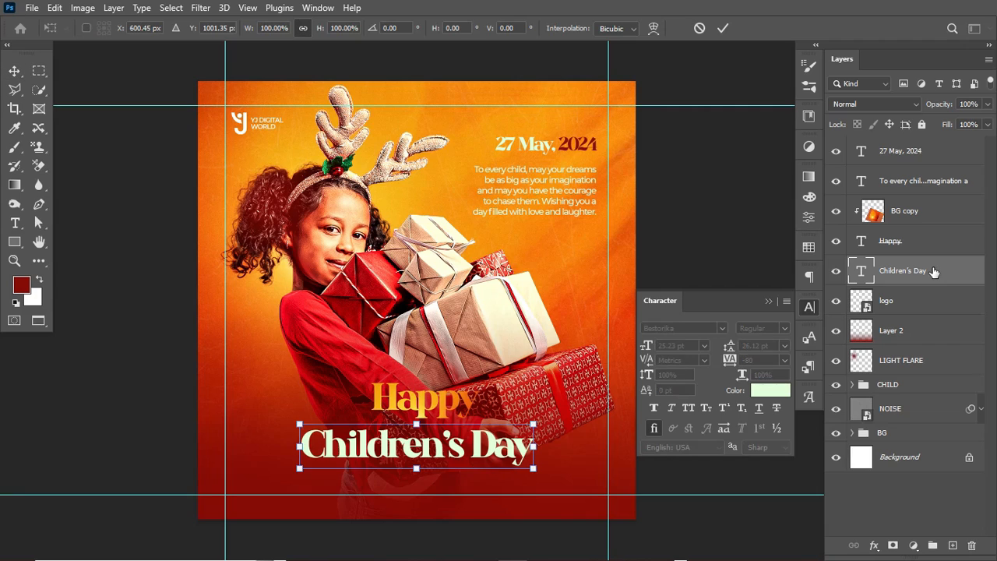
{"action": "left_click_drag", "start_coordinate": [532, 467], "coordinate": [545, 462]}
{"action": "key", "text": "Return"}
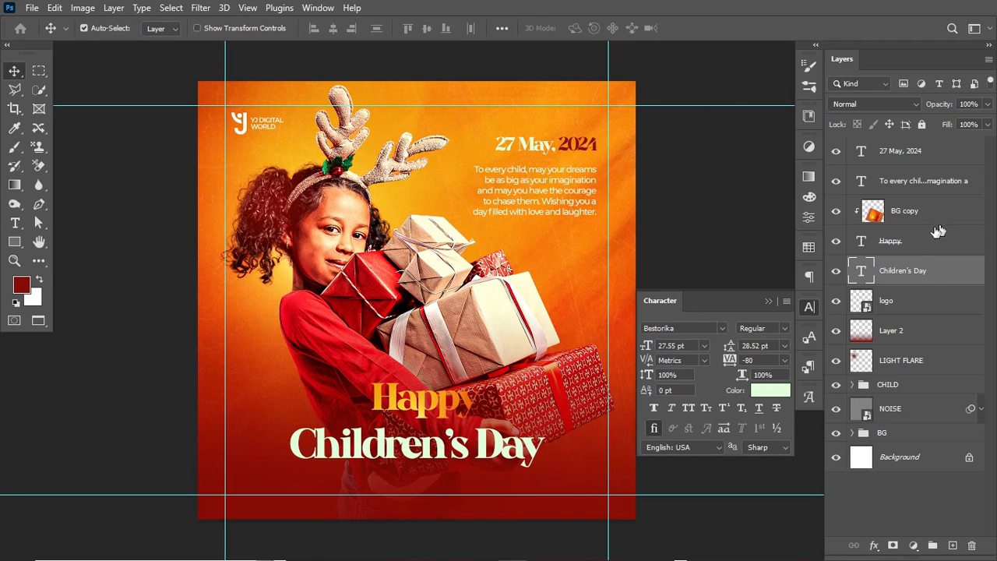
Move "Happy" together with its clipped background copy so it starts flush with "Children's Day", with a small gap between the two lines.
{"action": "left_click", "coordinate": [934, 238]}
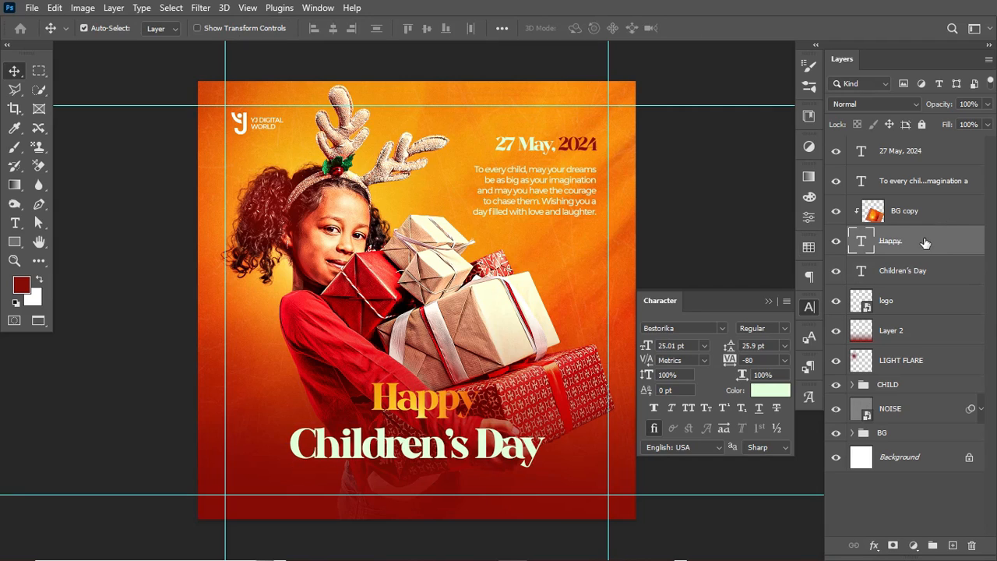
{"action": "left_click", "coordinate": [932, 211], "text": "shift"}
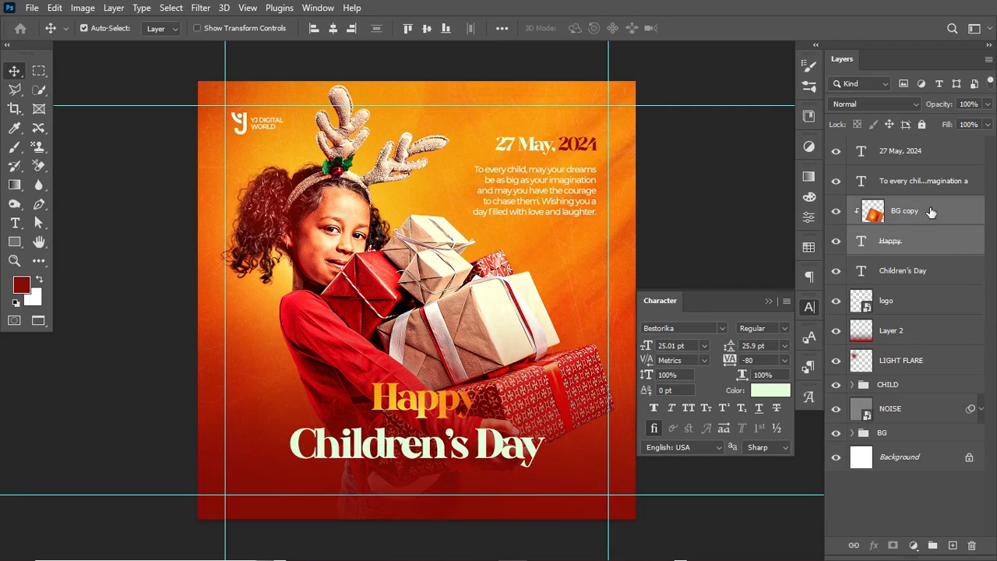
{"action": "key", "text": "ctrl+t"}
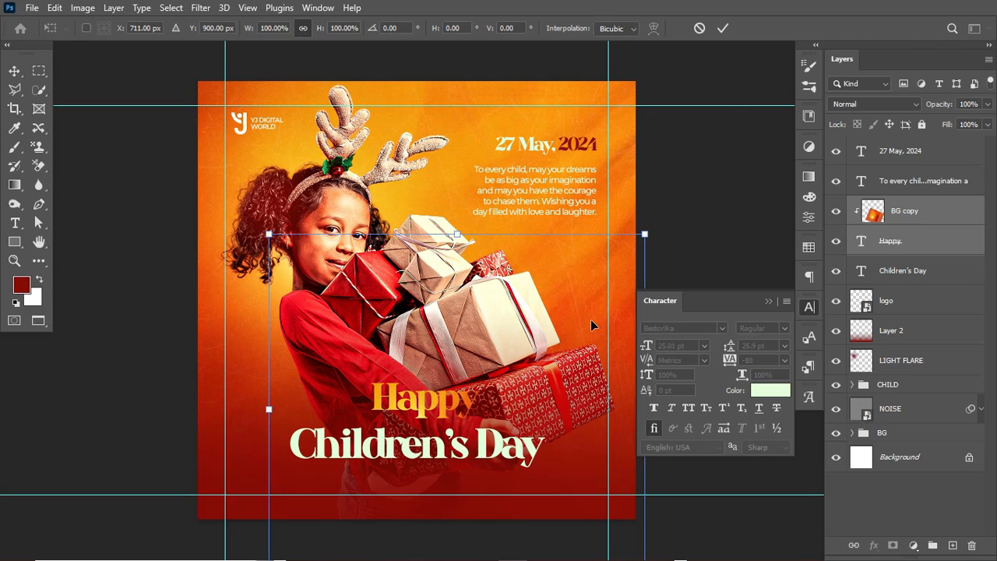
{"action": "left_click_drag", "start_coordinate": [436, 410], "coordinate": [358, 421]}
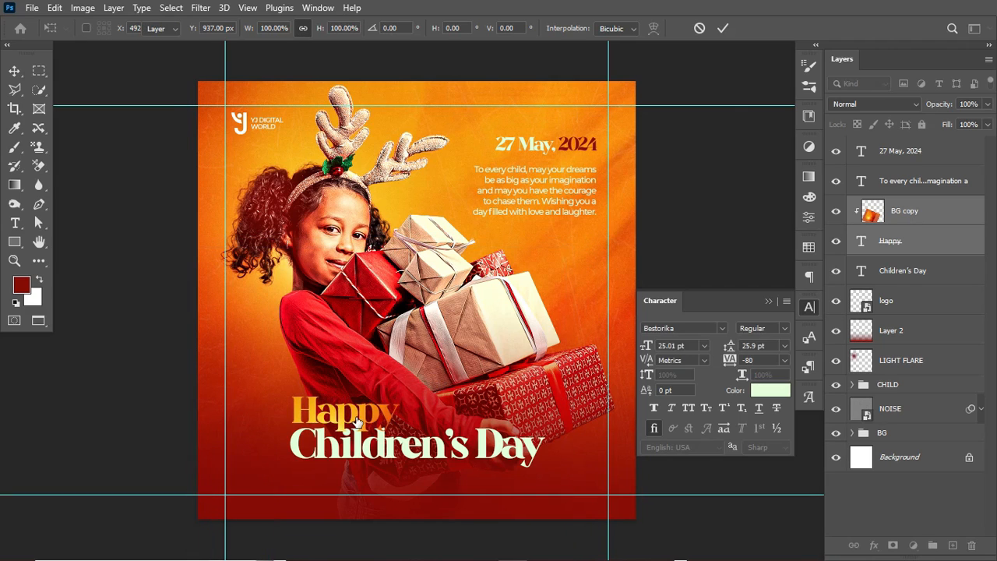
{"action": "key", "text": "Return"}
{"action": "key", "text": "Up"}
{"action": "key", "text": "Up"}
{"action": "key", "text": "Up"}
{"action": "key", "text": "Up"}
{"action": "key", "text": "Up"}
{"action": "key", "text": "Up"}
{"action": "key", "text": "Up"}
{"action": "key", "text": "Up"}
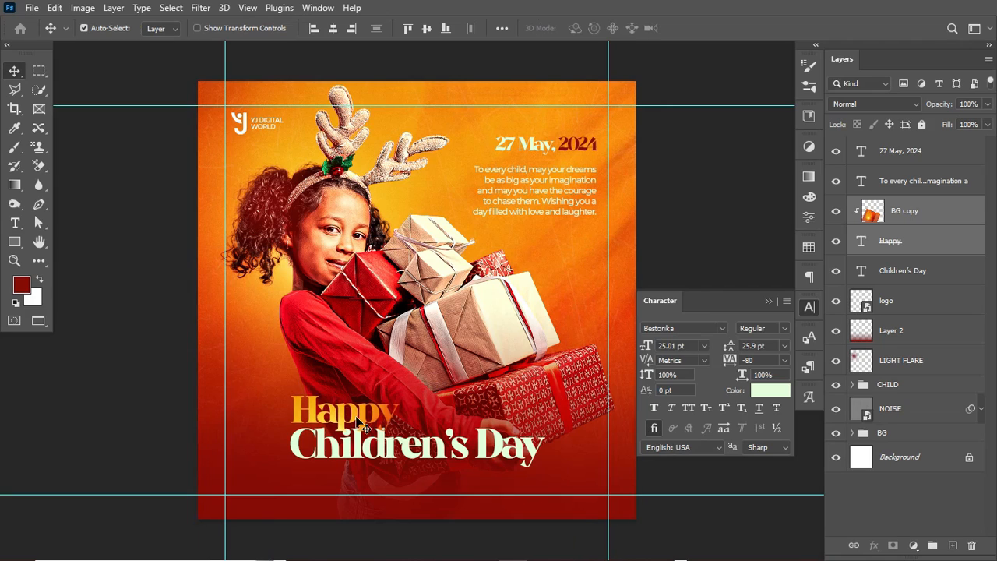
{"action": "key", "text": "Up"}
{"action": "key", "text": "Up"}
{"action": "key", "text": "Up"}
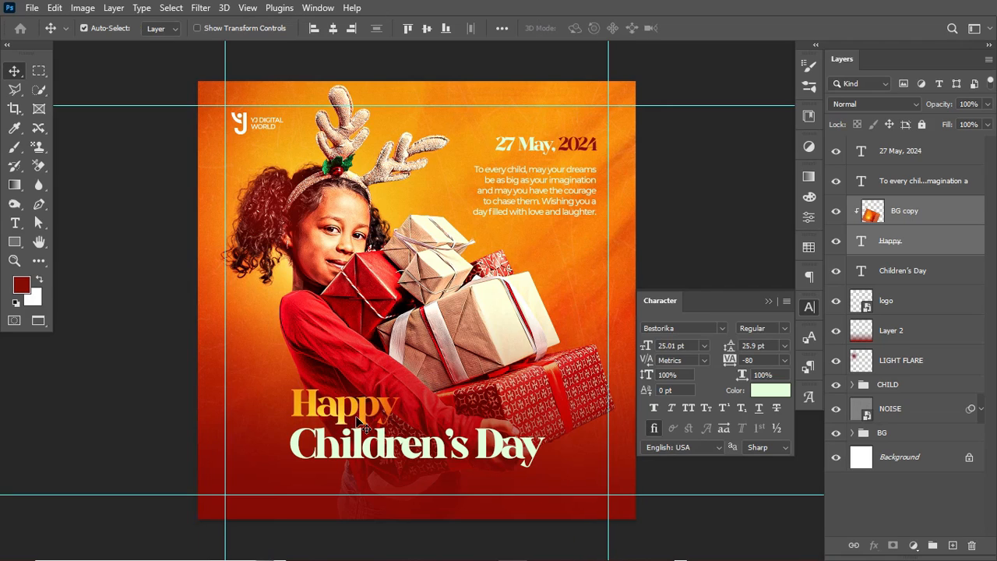
Group "Happy", its clipped background copy and "Children's Day", and name the group THEME.
{"action": "key", "text": "ctrl"}
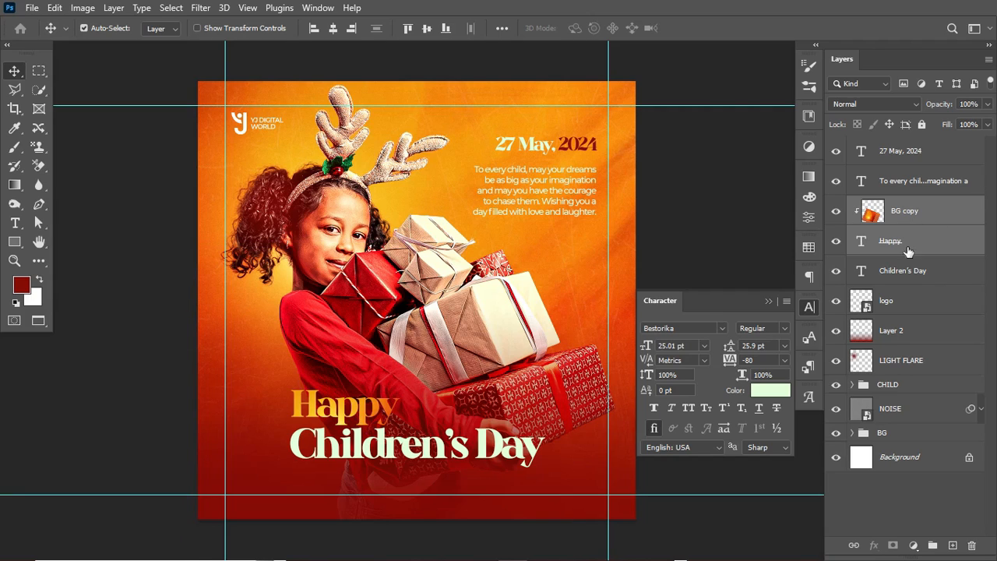
{"action": "left_click", "coordinate": [931, 278], "text": "ctrl"}
{"action": "key", "text": "ctrl+g"}
{"action": "left_click", "coordinate": [833, 211]}
{"action": "left_click", "coordinate": [833, 210]}
{"action": "double_click", "coordinate": [888, 204]}
{"action": "type", "text": "T"}
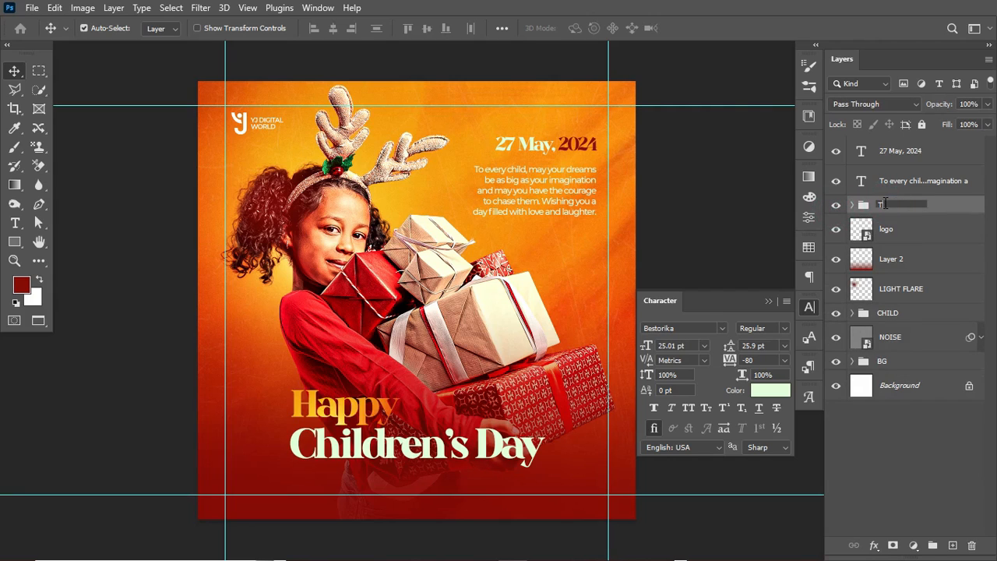
{"action": "key", "text": "Return"}
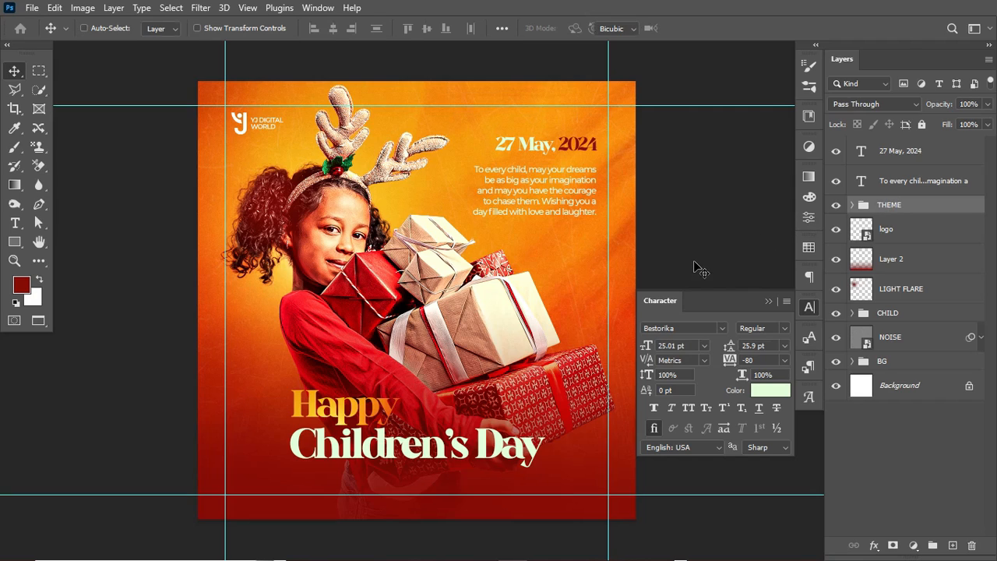
Enlarge the THEME group slightly about its centre so the title spans more of the flyer's width.
{"action": "key", "text": "ctrl+t"}
{"action": "left_click_drag", "start_coordinate": [563, 417], "coordinate": [576, 427]}
{"action": "key", "text": "Return"}
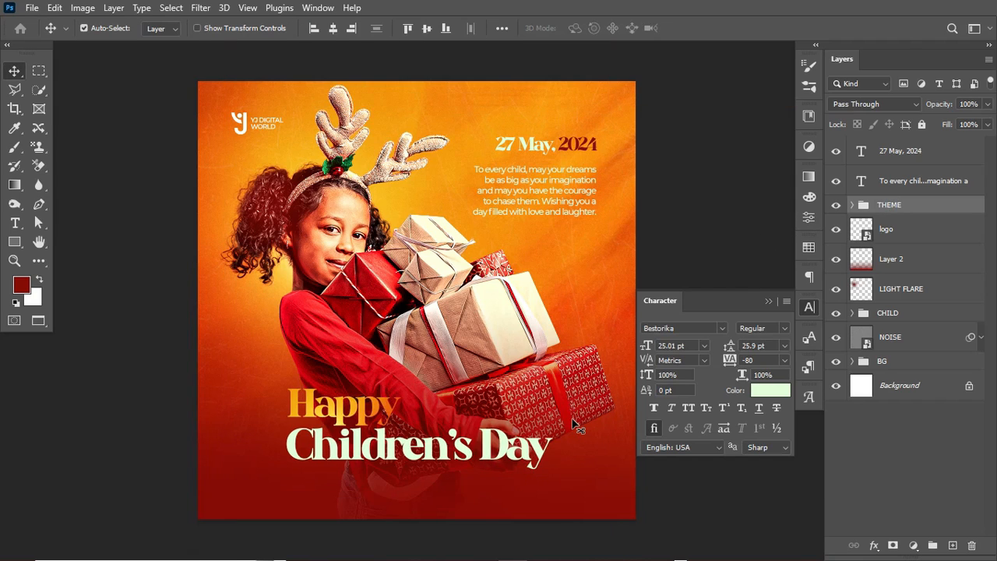
{"action": "key", "text": "ctrl+t"}
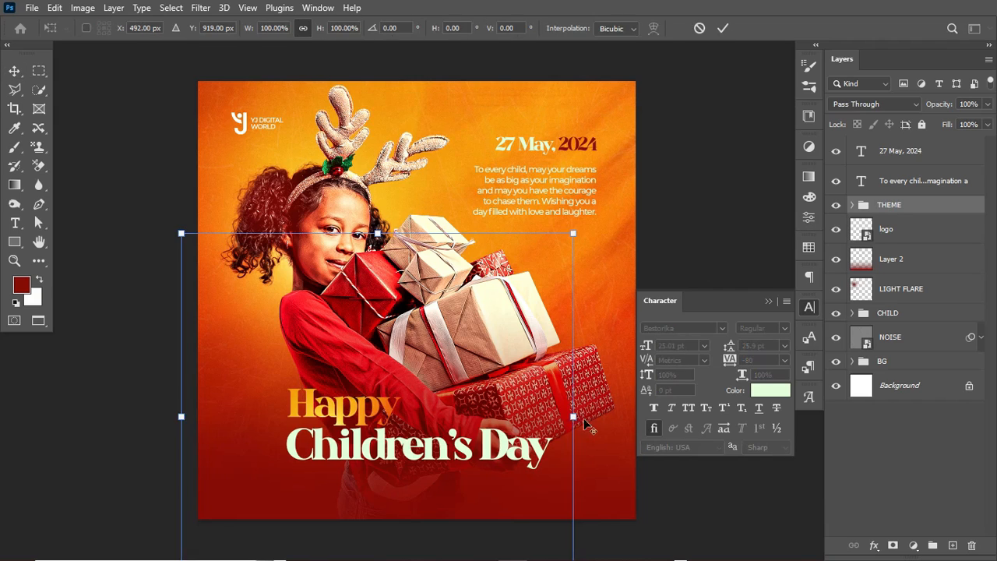
{"action": "left_click_drag", "start_coordinate": [575, 417], "coordinate": [580, 417]}
{"action": "key", "text": "Return"}
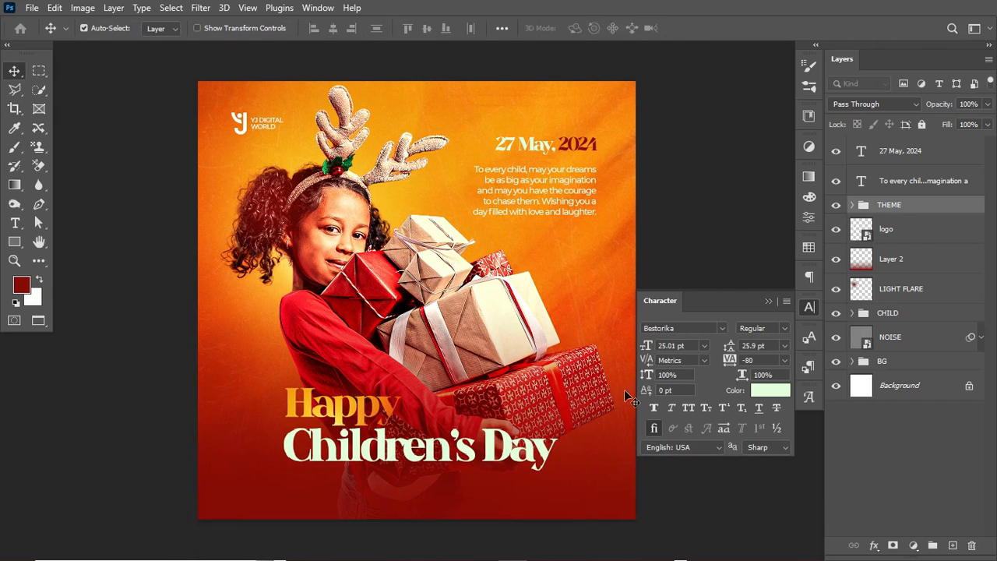
Add a Multiply drop shadow to the THEME group with 17% opacity, 8 px distance, 2% spread and 9 px size, and show the guides.
{"action": "double_click", "coordinate": [934, 207]}
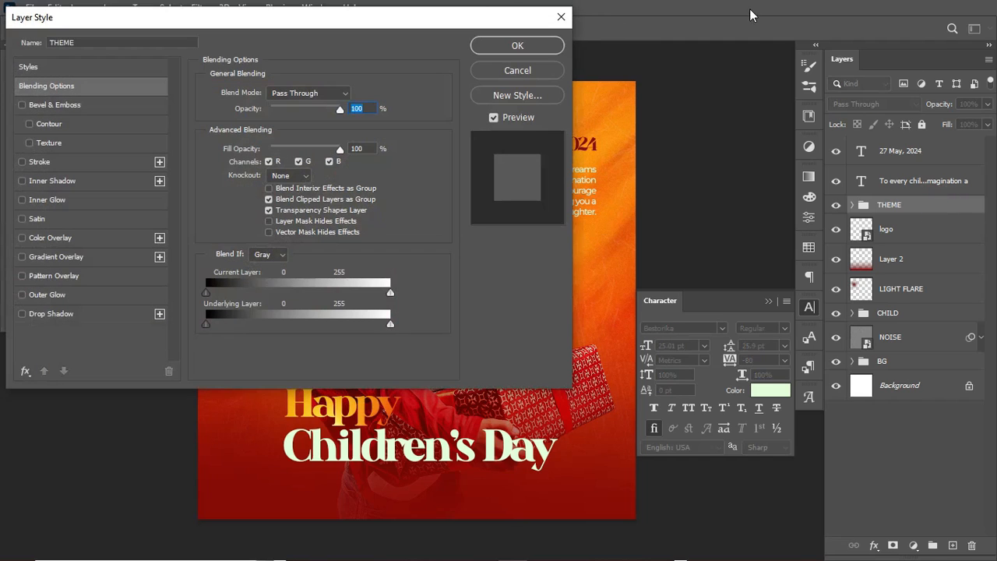
{"action": "left_click_drag", "start_coordinate": [438, 26], "coordinate": [465, 23]}
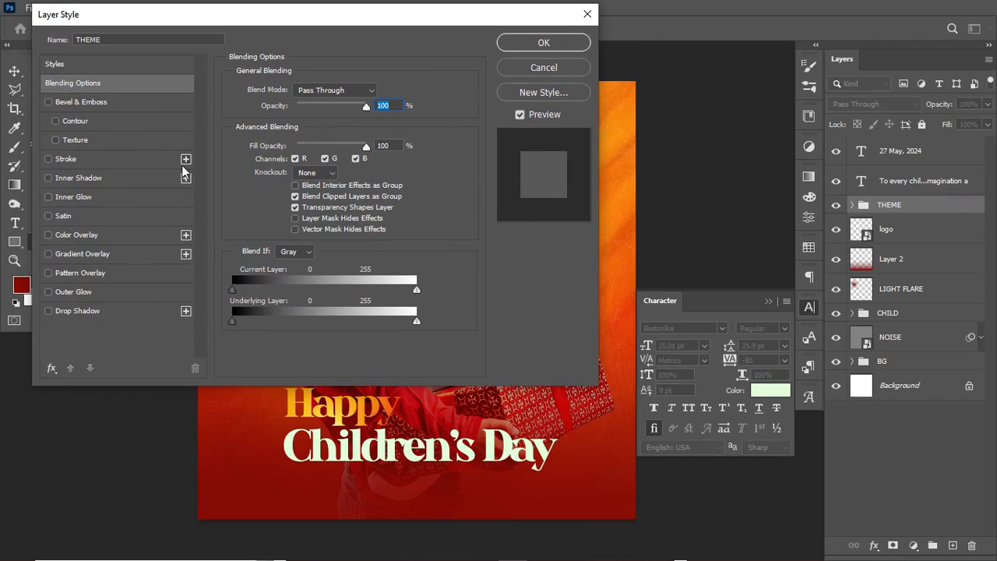
{"action": "left_click", "coordinate": [88, 311]}
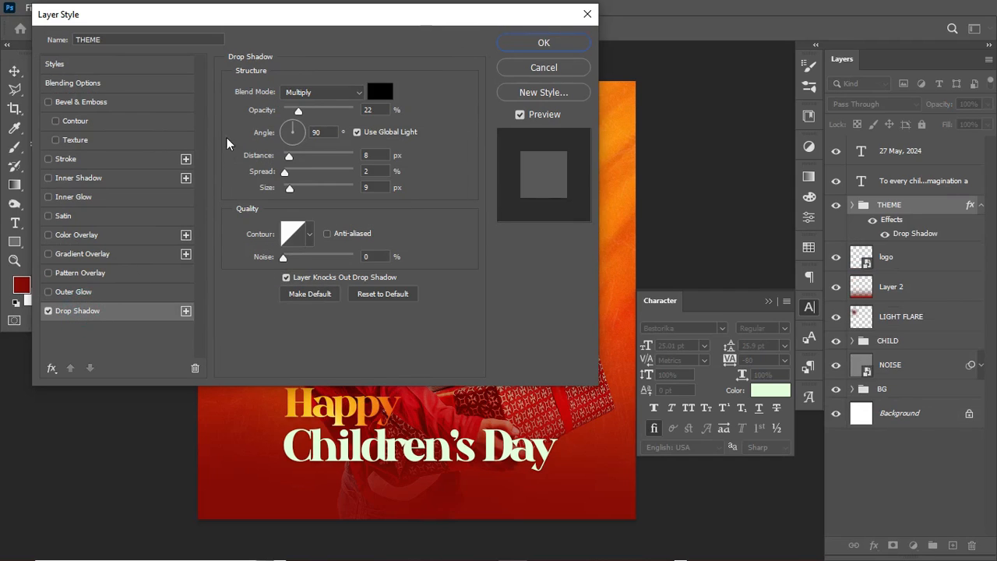
{"action": "left_click_drag", "start_coordinate": [303, 15], "coordinate": [298, 17]}
{"action": "left_click_drag", "start_coordinate": [292, 114], "coordinate": [291, 114]}
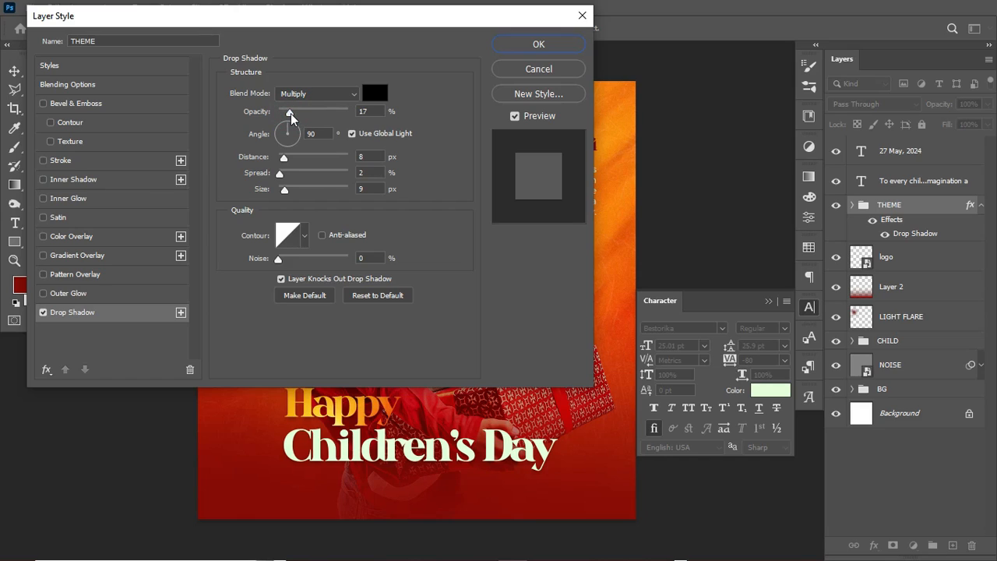
{"action": "left_click", "coordinate": [290, 115]}
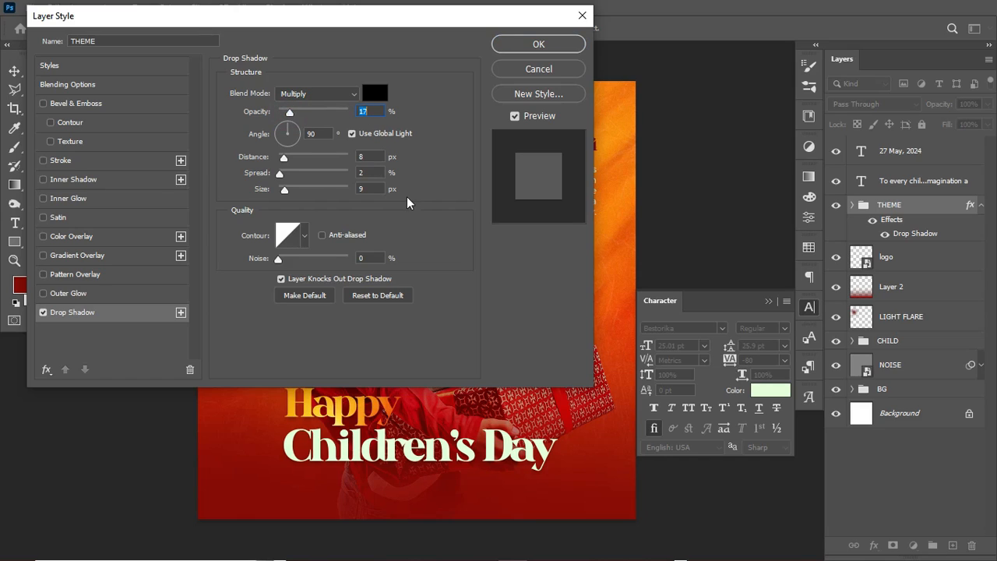
{"action": "left_click", "coordinate": [560, 44]}
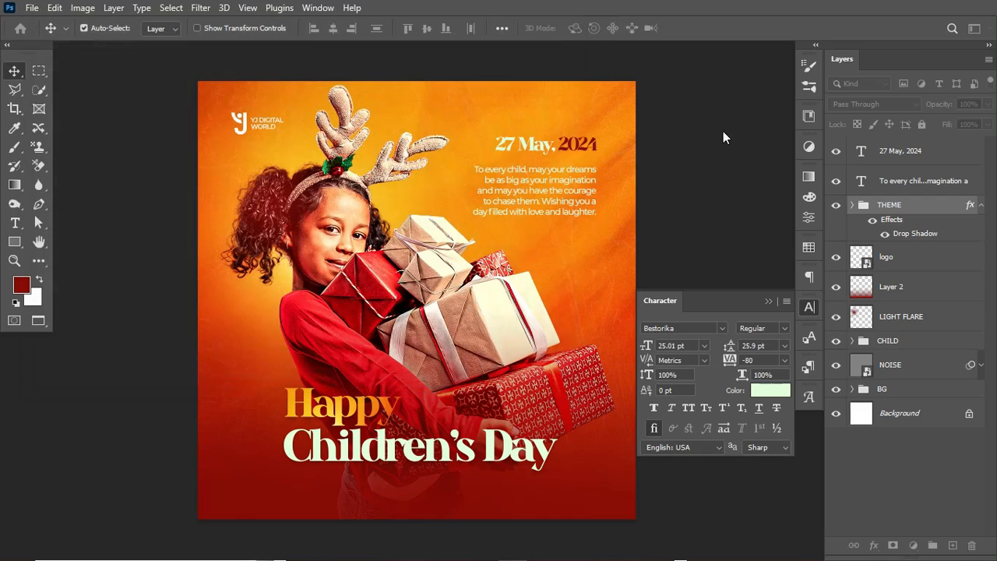
{"action": "left_click", "coordinate": [768, 302]}
{"action": "key", "text": "ctrl+semicolon"}
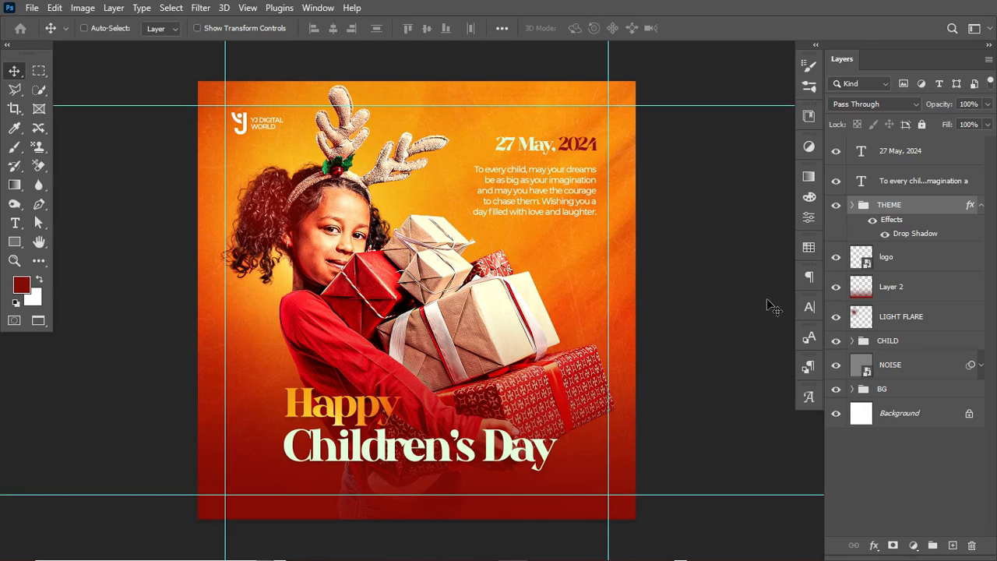
Hide the guides and shrink the wishes paragraph slightly toward its upper-right corner, keeping it flush with the date above.
{"action": "key", "text": "ctrl+semicolon"}
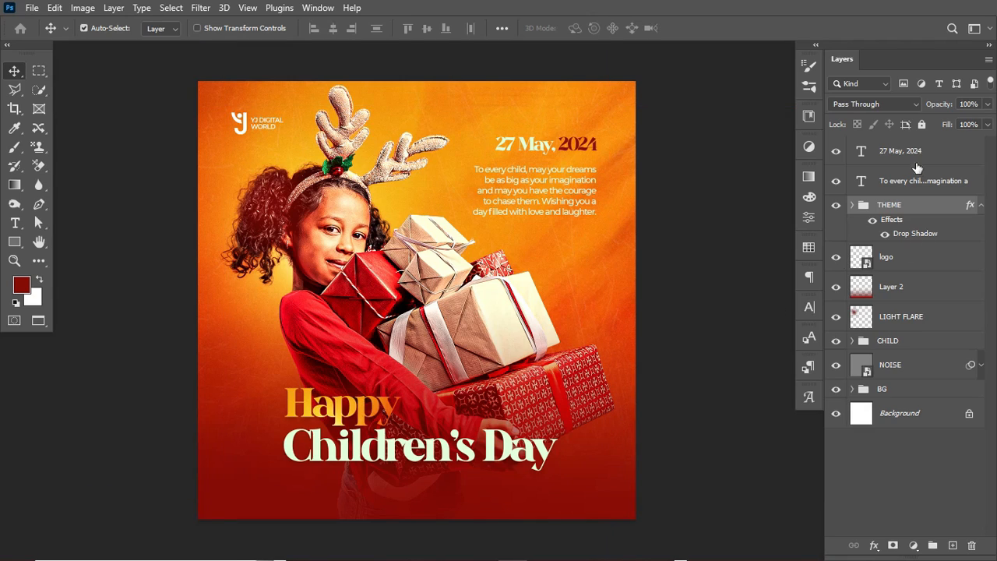
{"action": "left_click", "coordinate": [894, 183]}
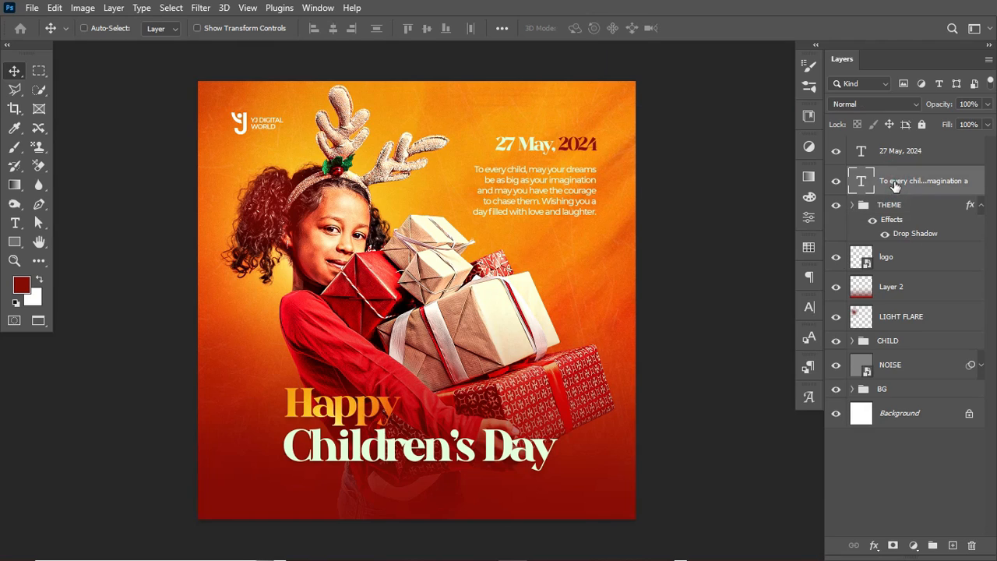
{"action": "key", "text": "ctrl+t"}
{"action": "left_click_drag", "start_coordinate": [476, 217], "coordinate": [484, 212]}
{"action": "key", "text": "Return"}
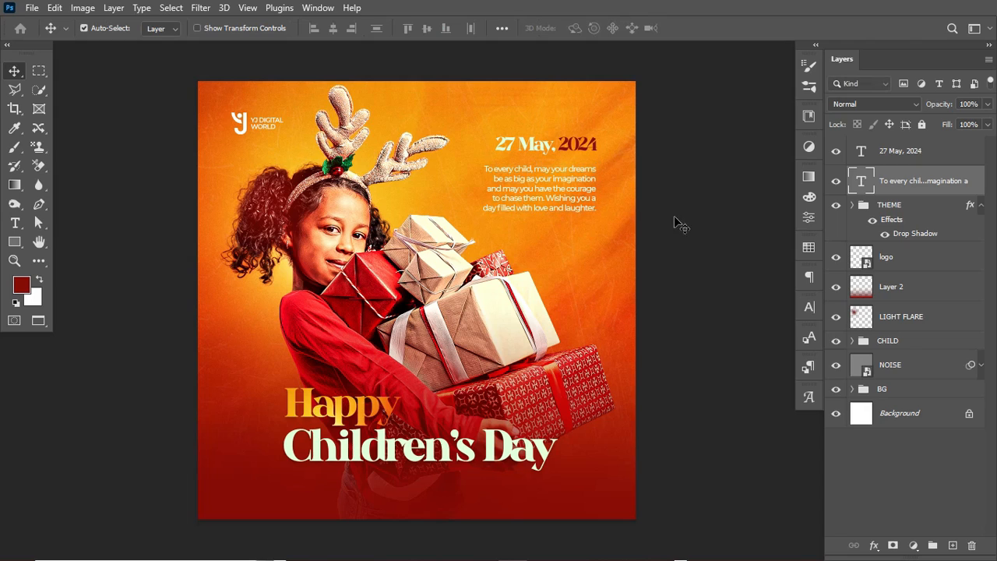
Set the wishes paragraph's tracking to -40 and its font to Montserrat Medium.
{"action": "left_click", "coordinate": [809, 307]}
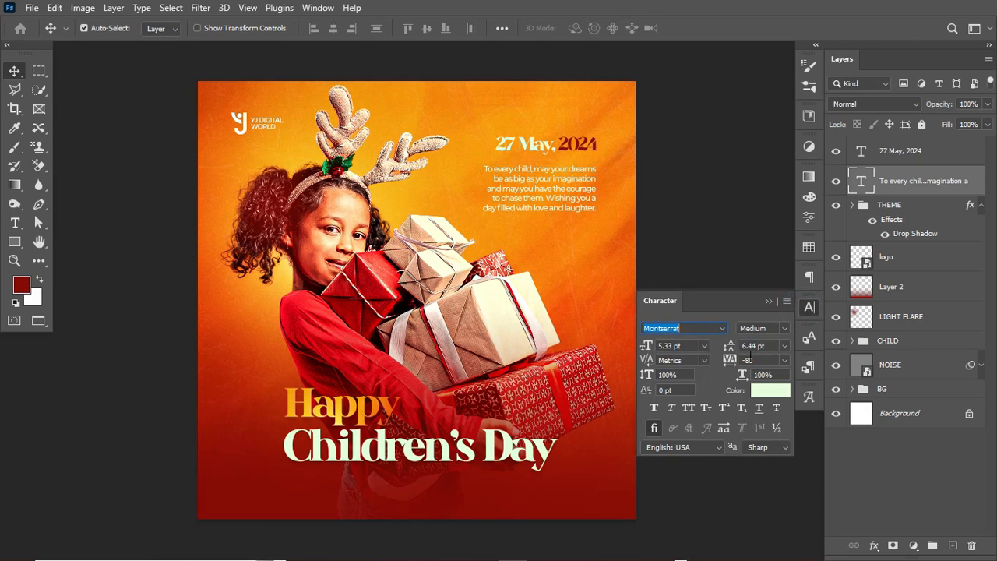
{"action": "left_click", "coordinate": [747, 361]}
{"action": "type", "text": "-40"}
{"action": "key", "text": "Return"}
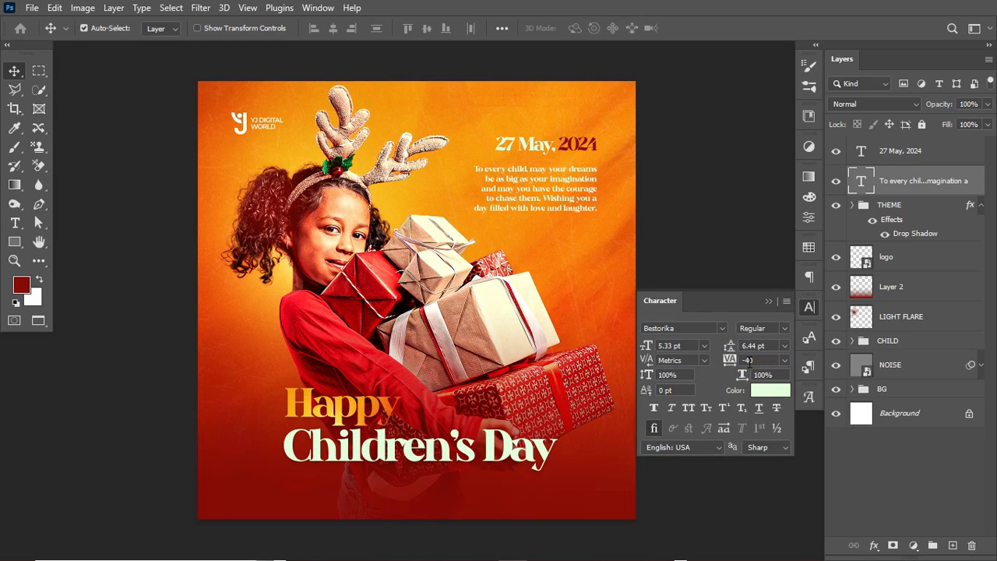
{"action": "left_click", "coordinate": [681, 327]}
{"action": "type", "text": "MONT"}
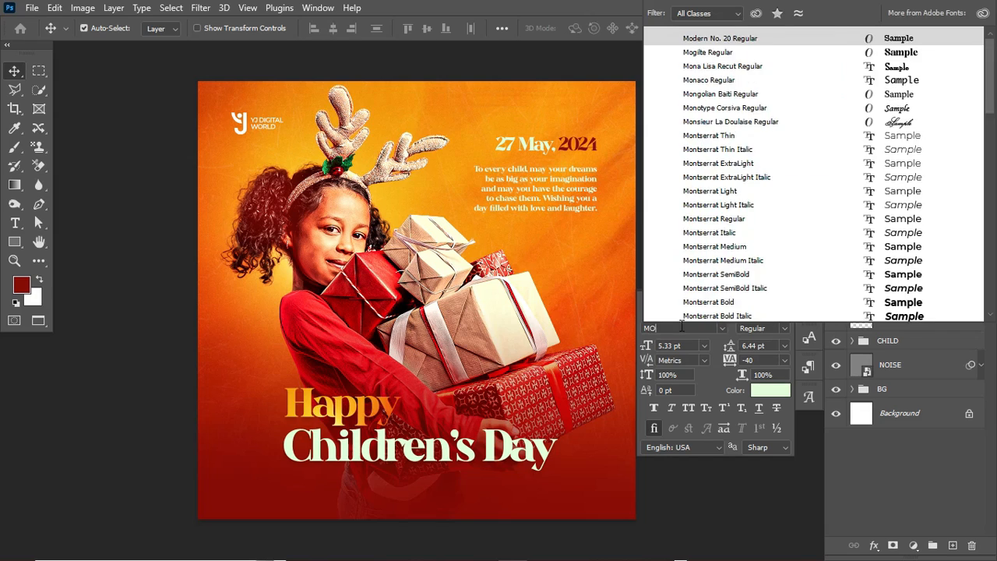
{"action": "key", "text": "Return"}
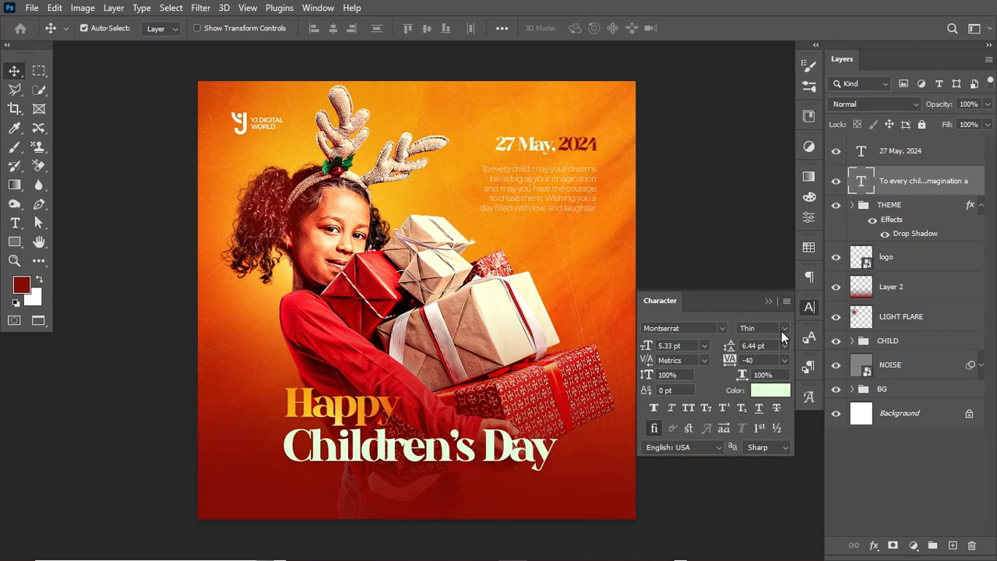
{"action": "left_click", "coordinate": [783, 328]}
{"action": "left_click", "coordinate": [766, 435]}
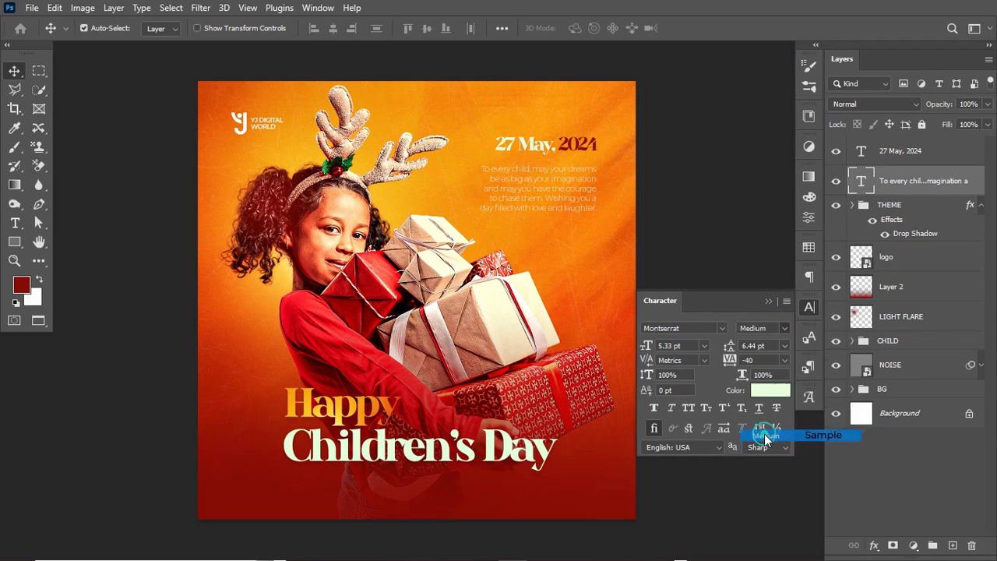
{"action": "left_click", "coordinate": [769, 302]}
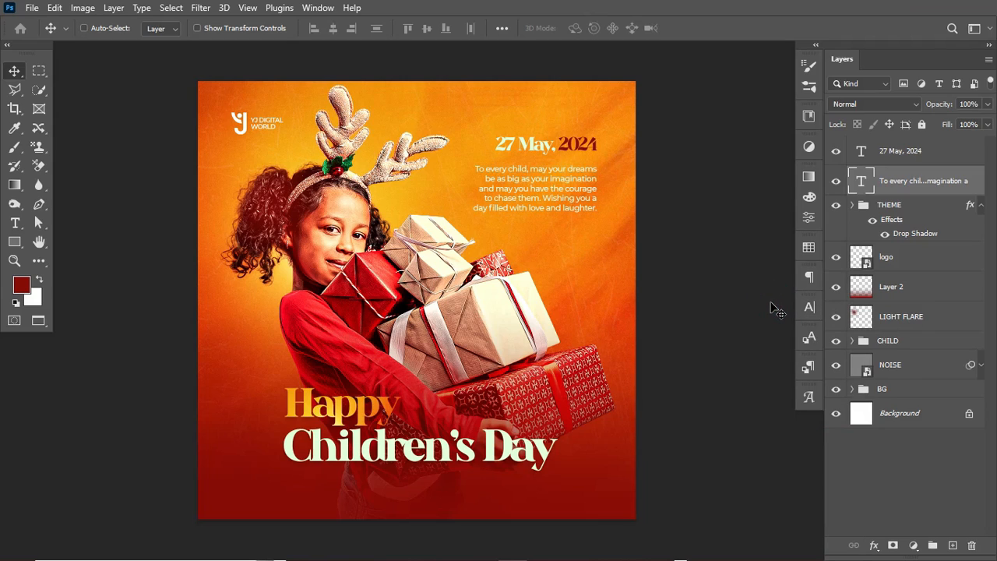
Nudge the wishes paragraph up slightly so it sits closer to the date.
{"action": "key", "text": "Up"}
{"action": "key", "text": "Up"}
{"action": "key", "text": "Up"}
{"action": "key", "text": "Up"}
{"action": "key", "text": "Up"}
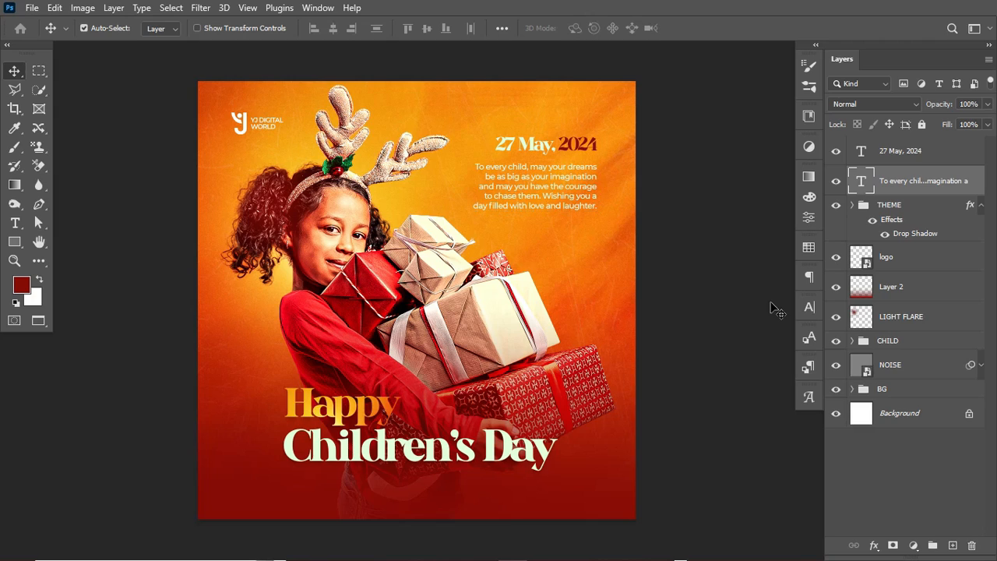
Collapse the THEME group's effects and add a Color Lookup adjustment above all layers using the 3Strip.look 3DLUT file.
{"action": "left_click", "coordinate": [981, 206]}
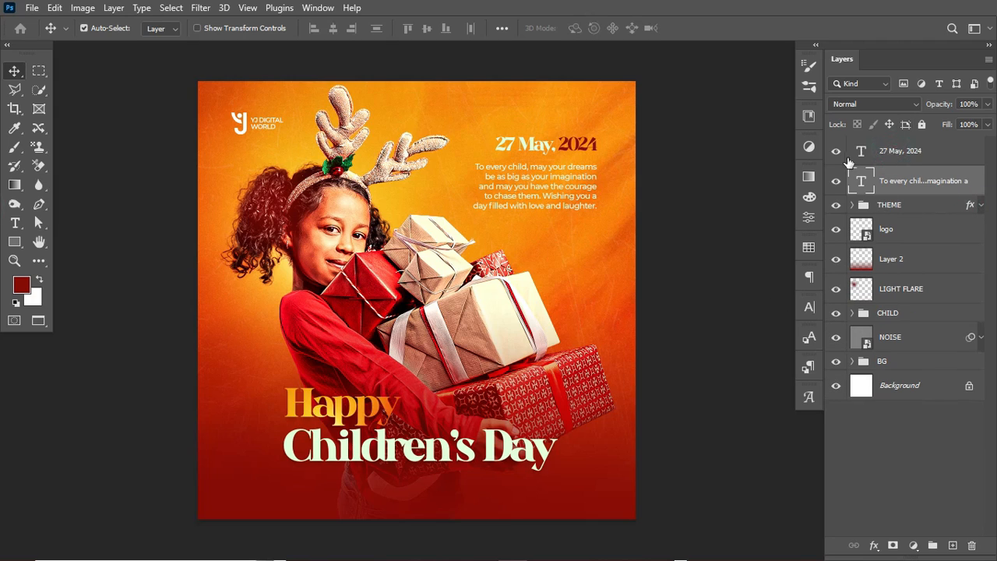
{"action": "left_click", "coordinate": [891, 152]}
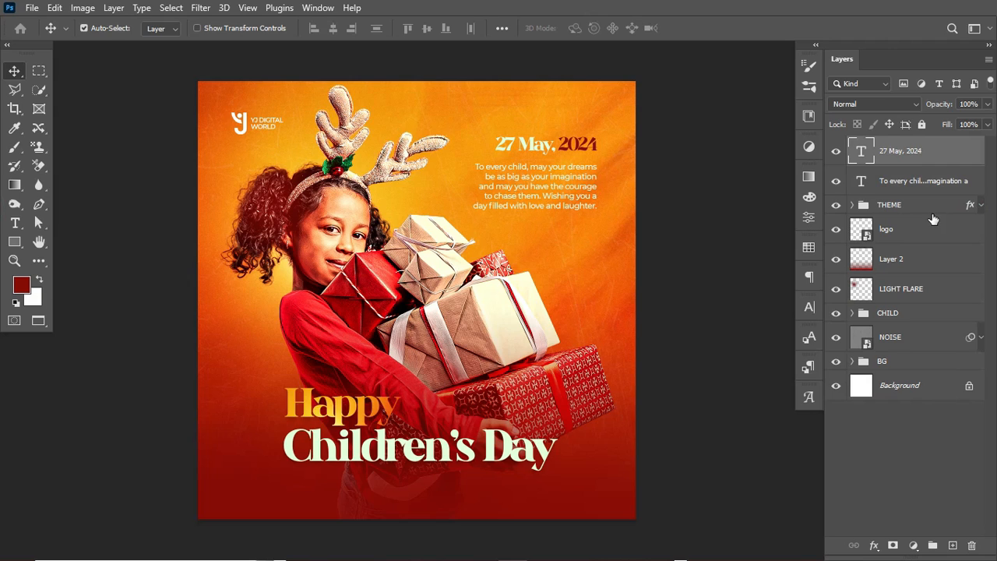
{"action": "left_click", "coordinate": [918, 467]}
{"action": "left_click", "coordinate": [912, 545]}
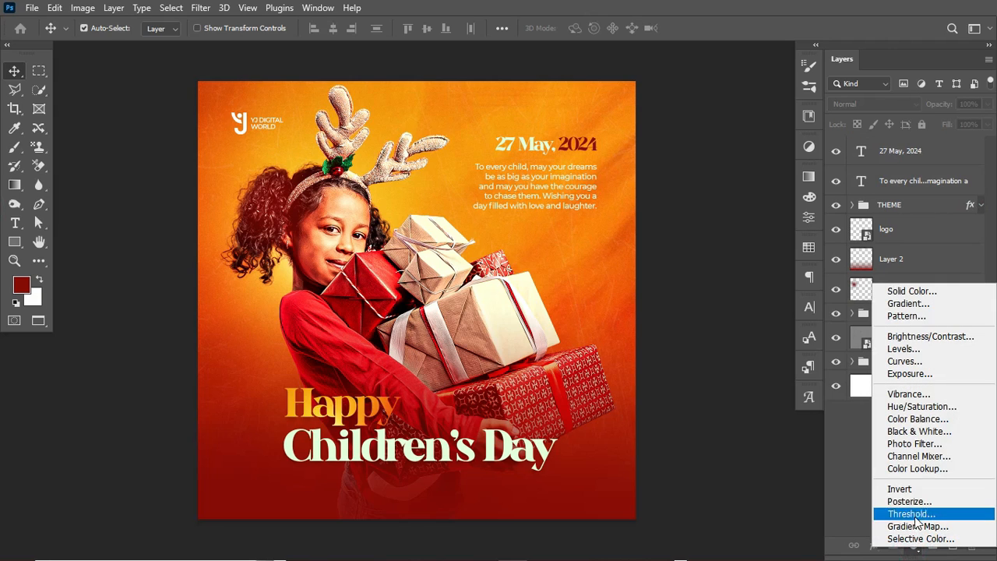
{"action": "left_click", "coordinate": [917, 468]}
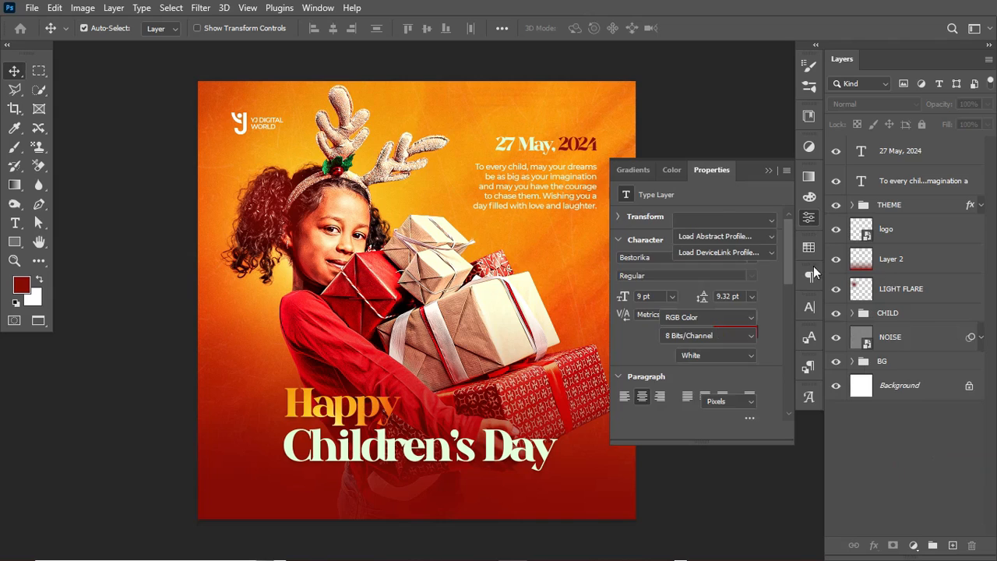
{"action": "left_click", "coordinate": [766, 223]}
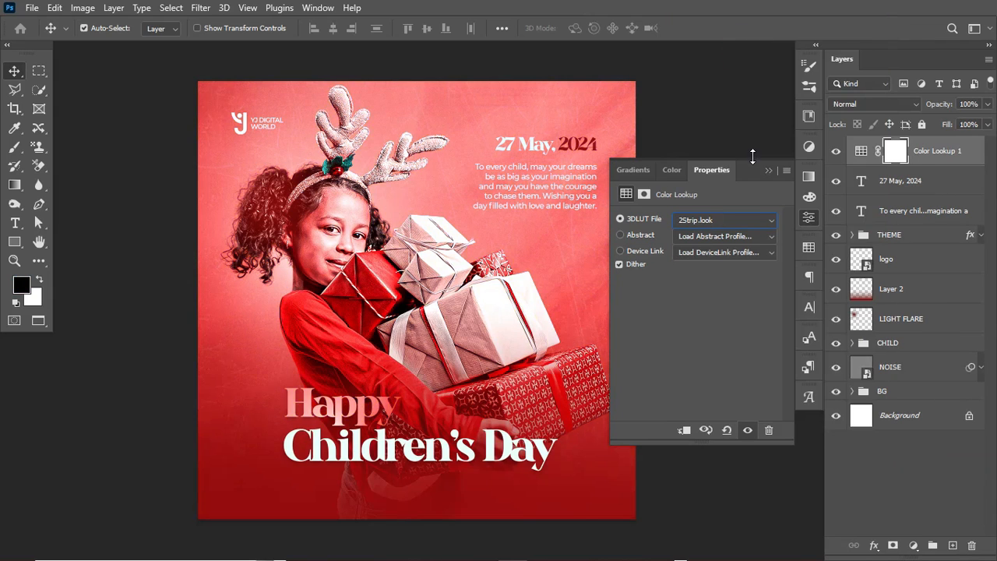
{"action": "left_click", "coordinate": [748, 219]}
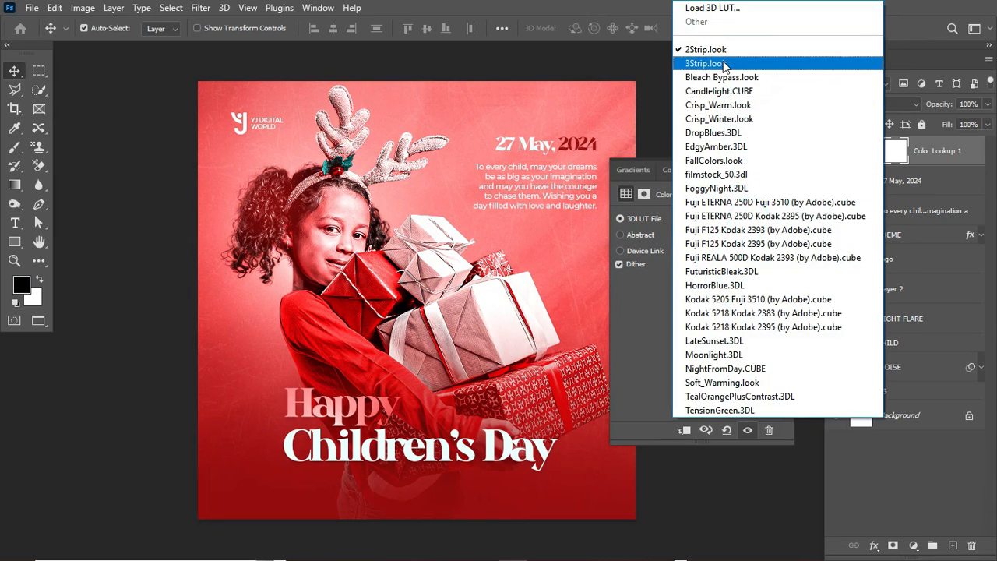
{"action": "left_click", "coordinate": [723, 64]}
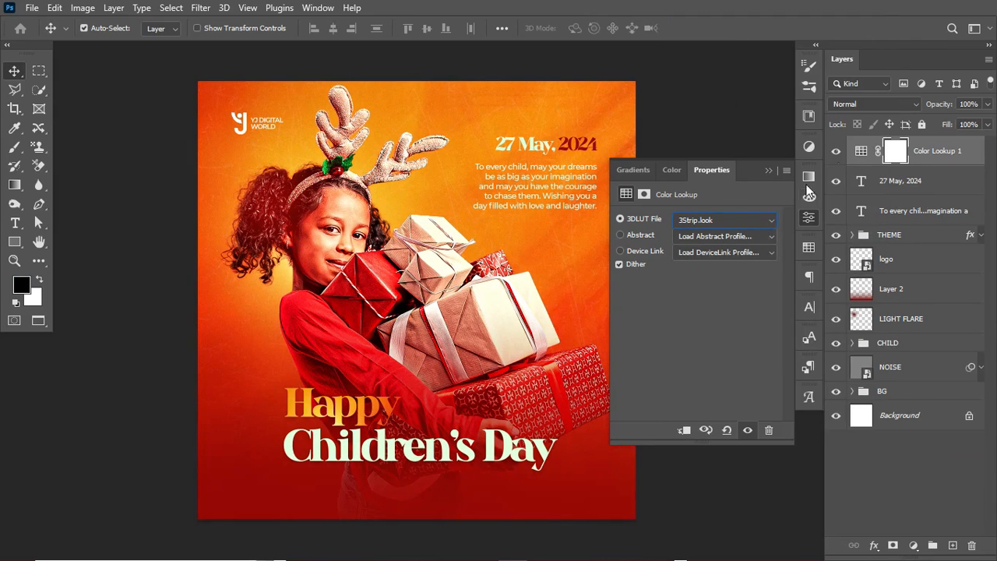
{"action": "left_click", "coordinate": [860, 150]}
{"action": "left_click", "coordinate": [767, 170]}
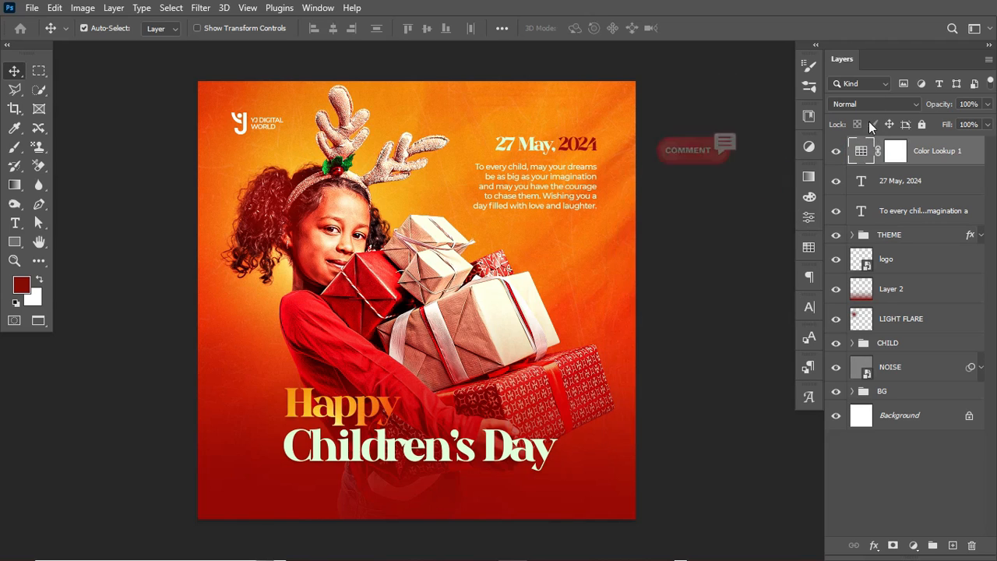
Try the Lighten blend mode on the Color Lookup adjustment layer.
{"action": "left_click", "coordinate": [887, 104]}
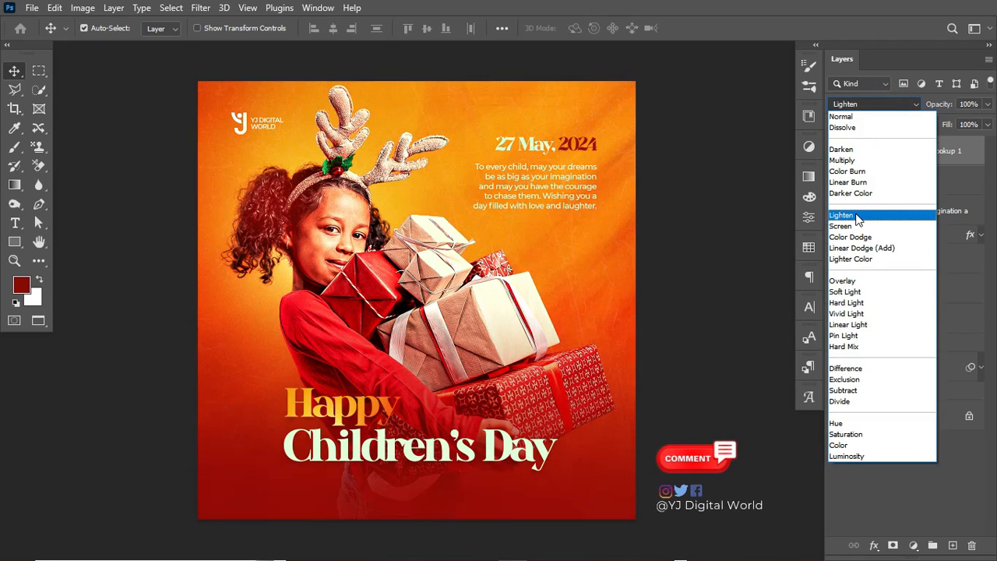
{"action": "left_click", "coordinate": [856, 217]}
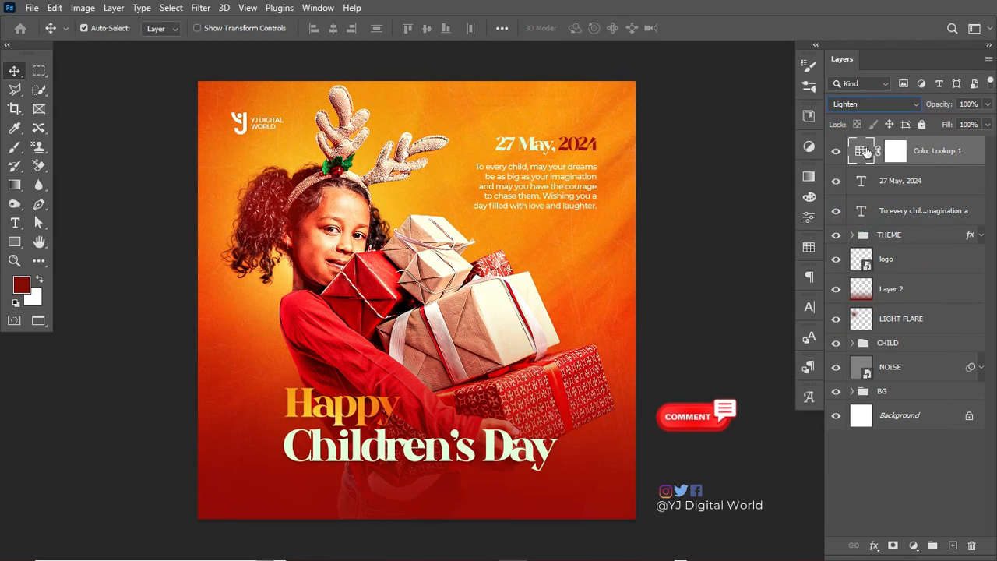
{"action": "left_click", "coordinate": [897, 217]}
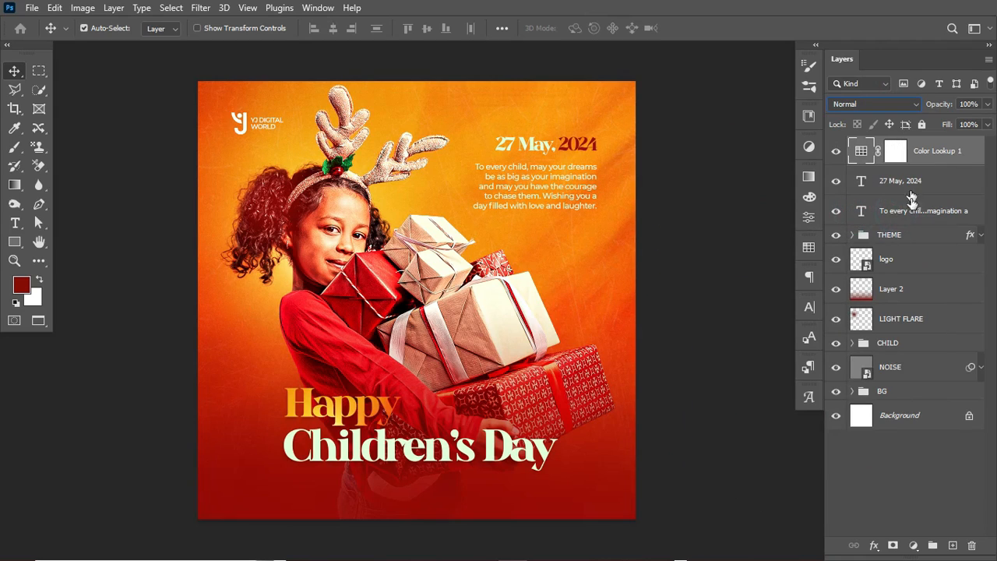
Try the Normal and Dissolve blend modes on the THEME group and restore it to Pass Through.
{"action": "left_click", "coordinate": [899, 235]}
{"action": "key", "text": "shift+plus"}
{"action": "key", "text": "shift+plus"}
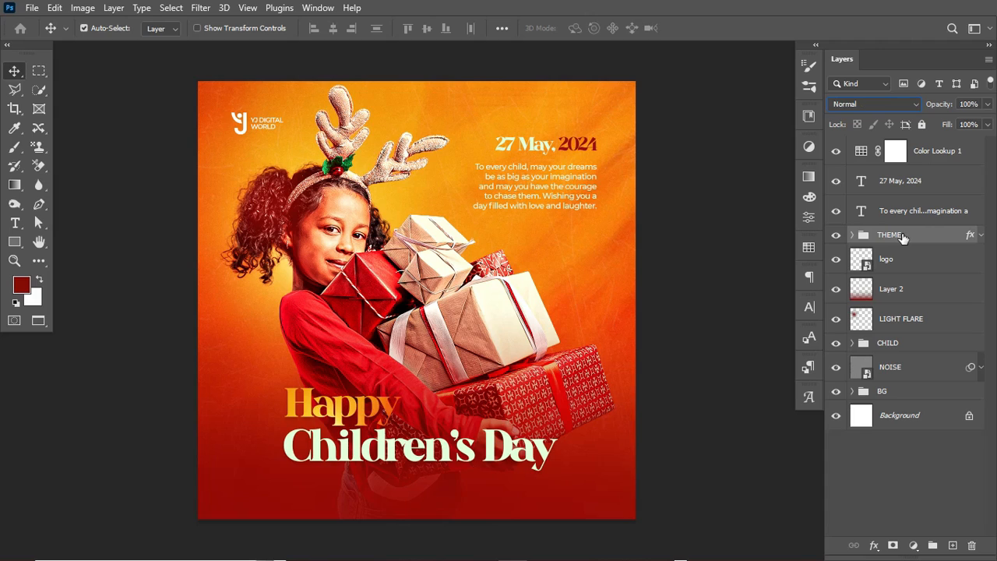
{"action": "scroll", "coordinate": [903, 238], "scroll_direction": "down", "scroll_amount": 1}
{"action": "key", "text": "ctrl+z"}
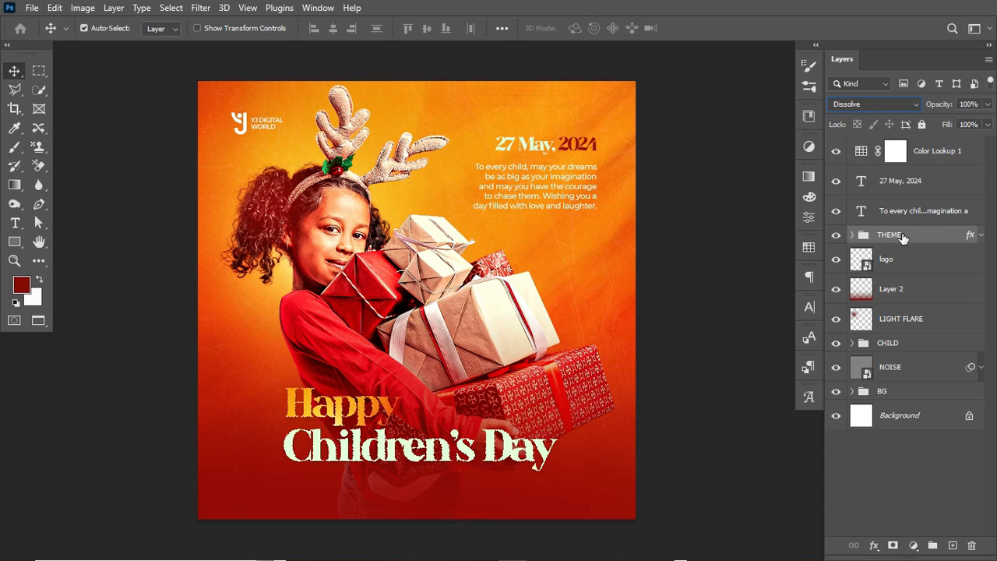
{"action": "left_click", "coordinate": [902, 104]}
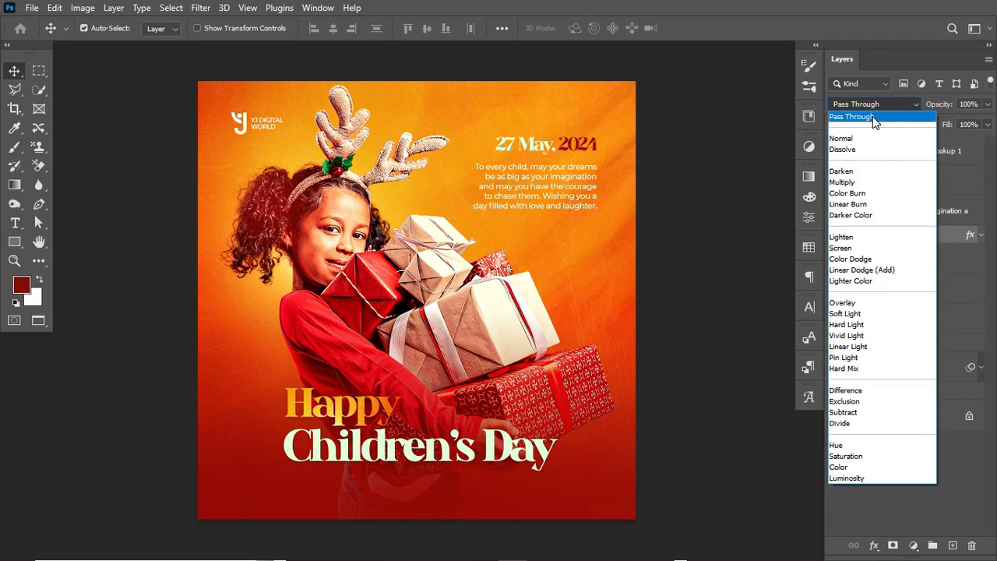
{"action": "left_click", "coordinate": [872, 115]}
Move the THEME group straight down so the title sits nearer the flyer's lower edge, below the child's hand.
{"action": "left_click", "coordinate": [940, 238]}
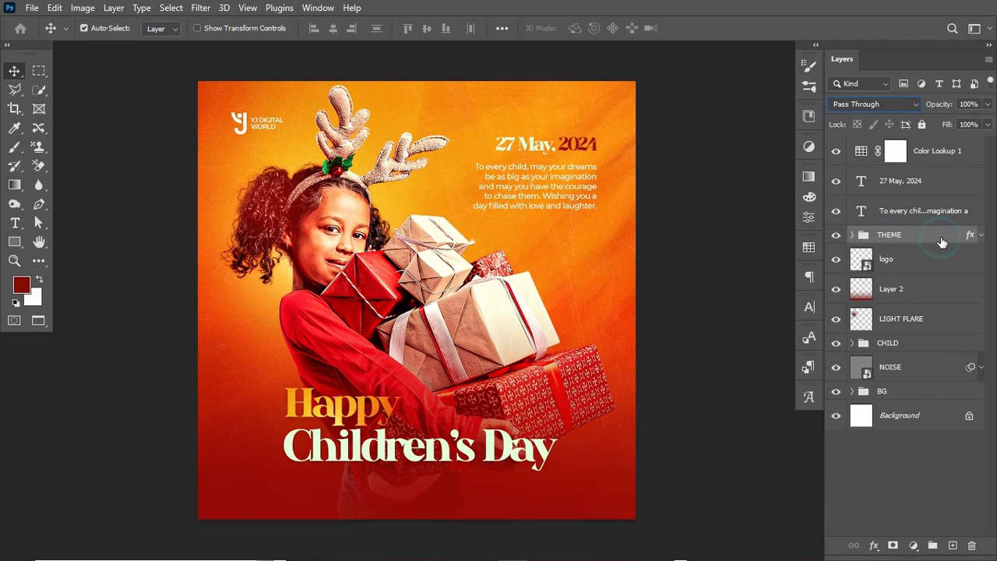
{"action": "key", "text": "shift+Down"}
{"action": "key", "text": "shift+Down"}
{"action": "key", "text": "shift+Down"}
{"action": "key", "text": "shift+Down"}
{"action": "key", "text": "shift+Down"}
{"action": "key", "text": "shift+Down"}
{"action": "key", "text": "shift+Down"}
{"action": "key", "text": "shift+Down"}
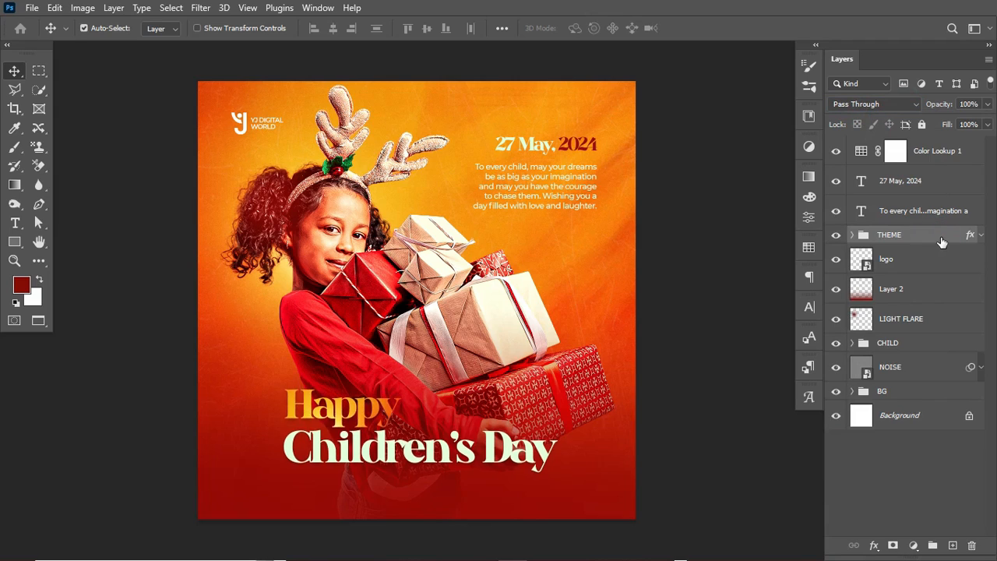
{"action": "key", "text": "Down"}
{"action": "key", "text": "Down"}
{"action": "key", "text": "Down"}
{"action": "key", "text": "Down"}
{"action": "key", "text": "Down"}
{"action": "key", "text": "Down"}
{"action": "key", "text": "Down"}
{"action": "key", "text": "Down"}
{"action": "key", "text": "Down"}
{"action": "key", "text": "Down"}
{"action": "key", "text": "Down"}
{"action": "key", "text": "Down"}
{"action": "key", "text": "Down"}
{"action": "key", "text": "Down"}
{"action": "key", "text": "Down"}
{"action": "key", "text": "Down"}
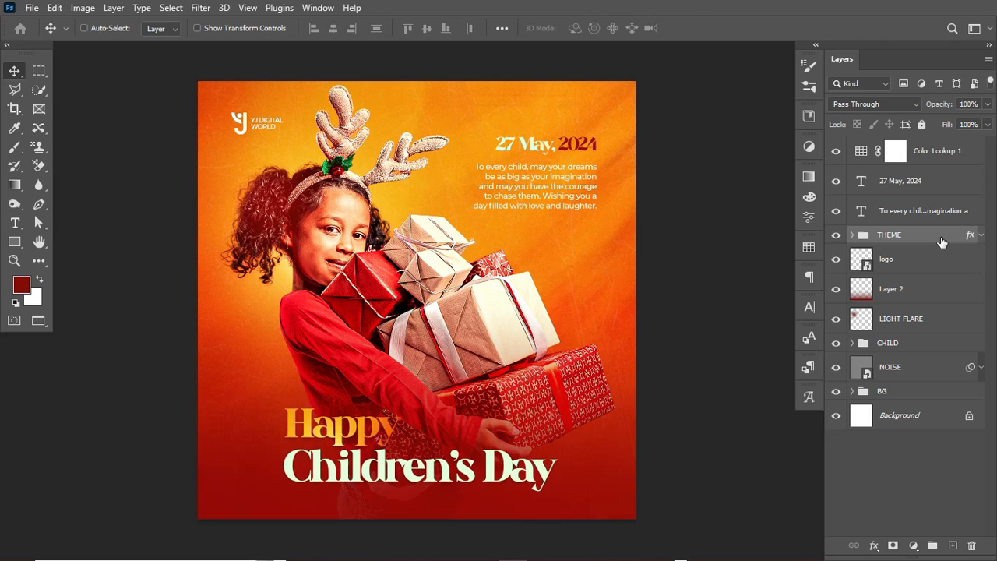
Scale the THEME group to about 103% around its centre.
{"action": "key", "text": "ctrl+t"}
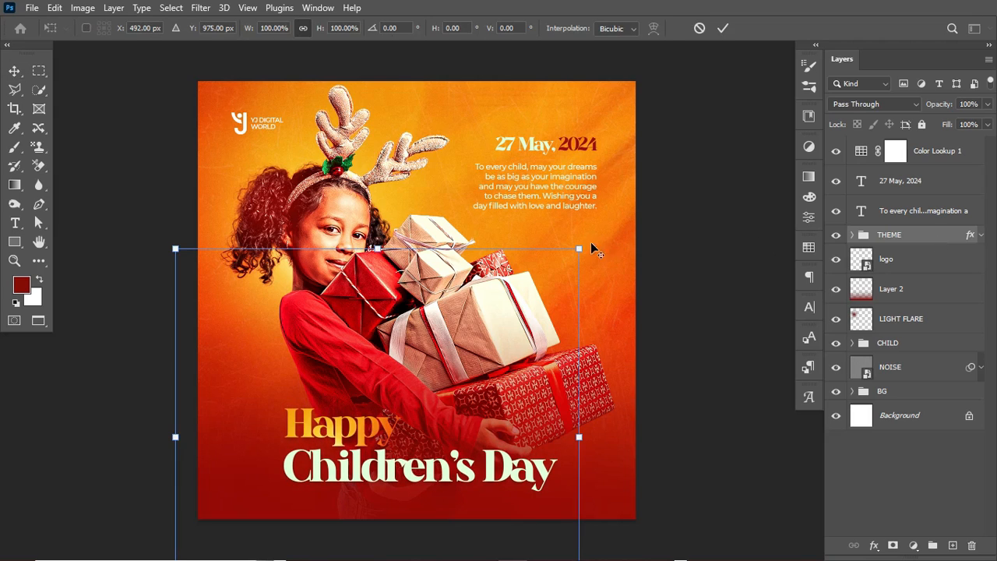
{"action": "left_click_drag", "start_coordinate": [580, 248], "coordinate": [595, 249]}
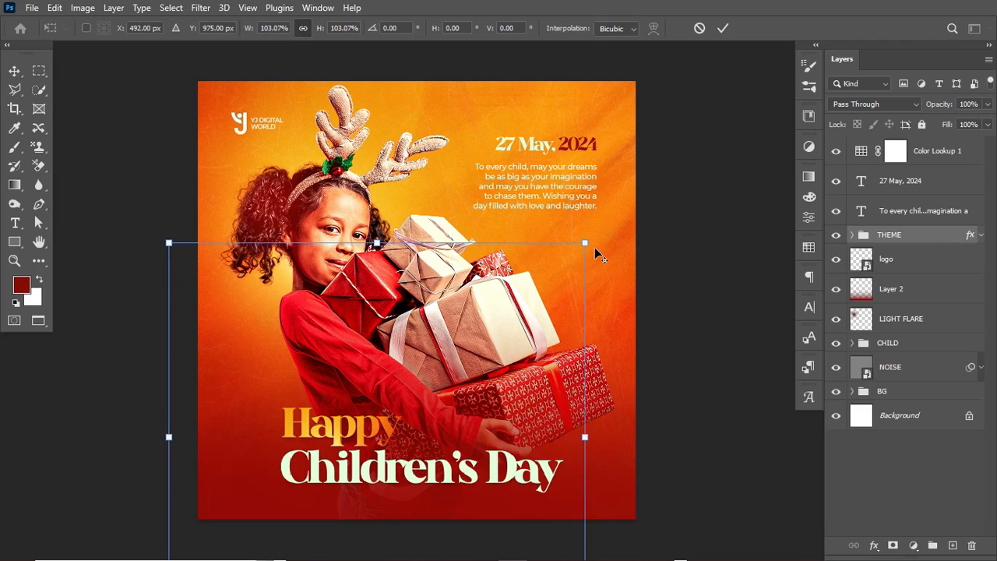
{"action": "key", "text": "Return"}
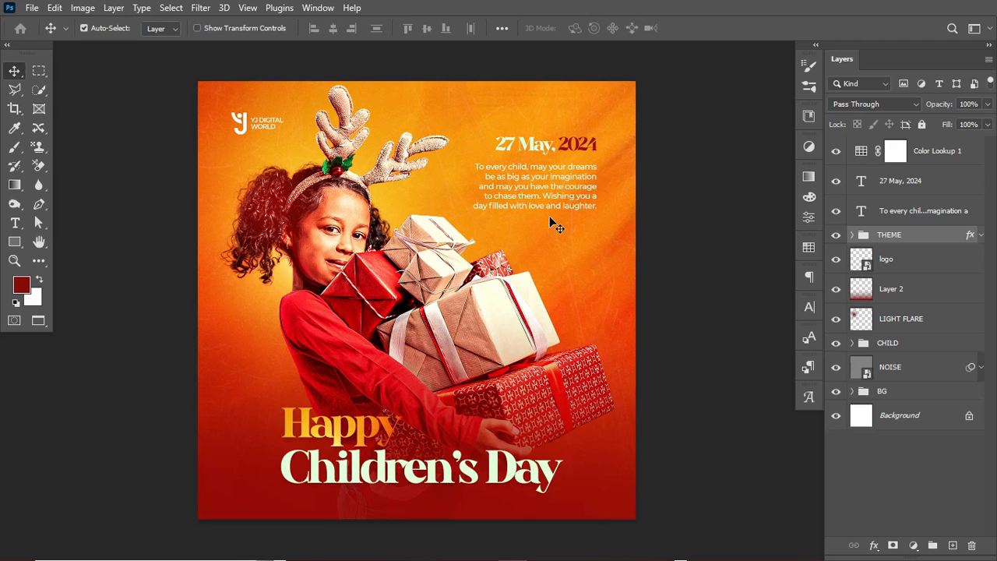
Examine the finished flyer's photo, texts and title both close up and as a whole.
{"action": "scroll", "coordinate": [549, 217], "scroll_direction": "down", "scroll_amount": 4}
{"action": "scroll", "coordinate": [549, 217], "scroll_direction": "up", "scroll_amount": 7}
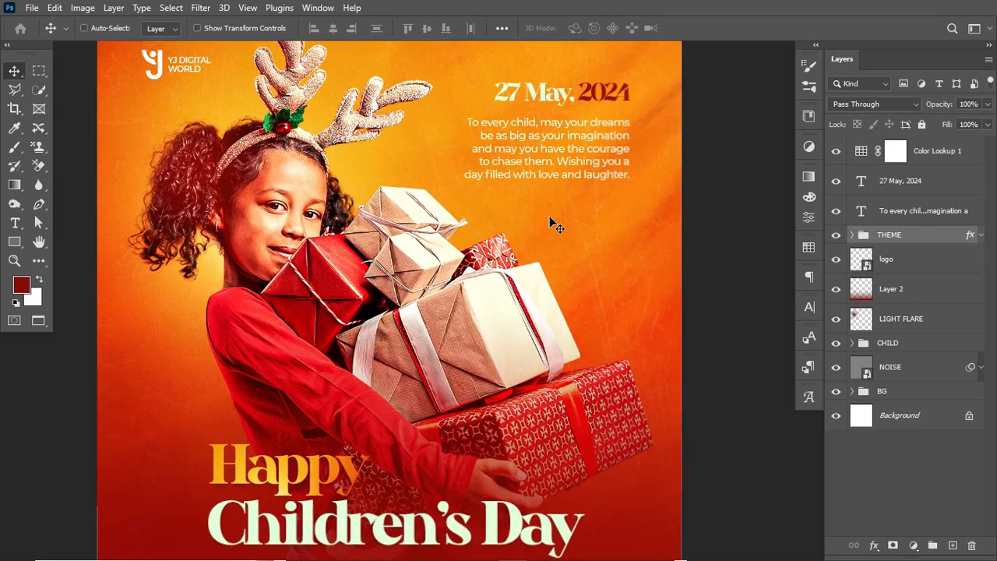
{"action": "scroll", "coordinate": [549, 218], "scroll_direction": "down", "scroll_amount": 2}
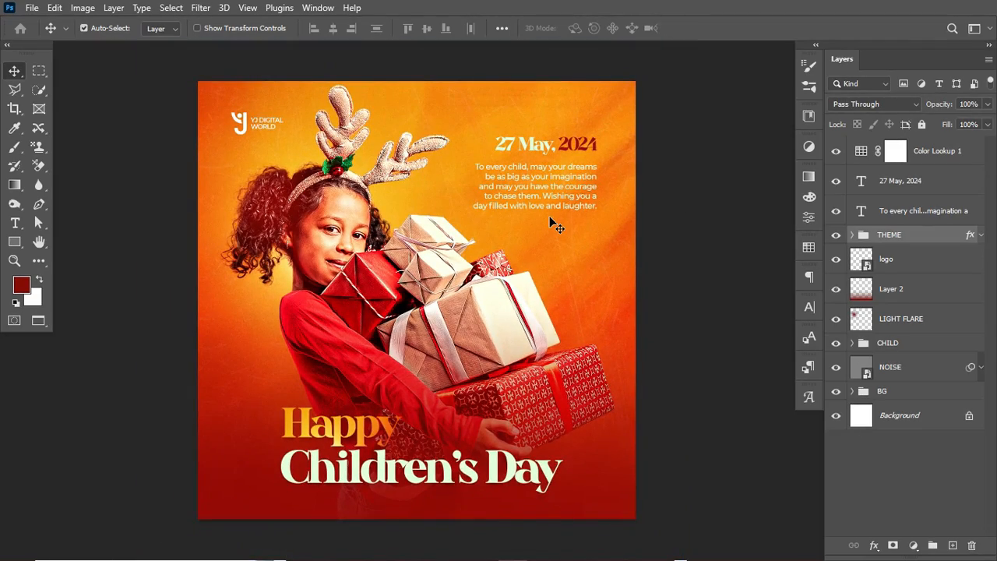
{"action": "scroll", "coordinate": [551, 223], "scroll_direction": "up", "scroll_amount": 2}
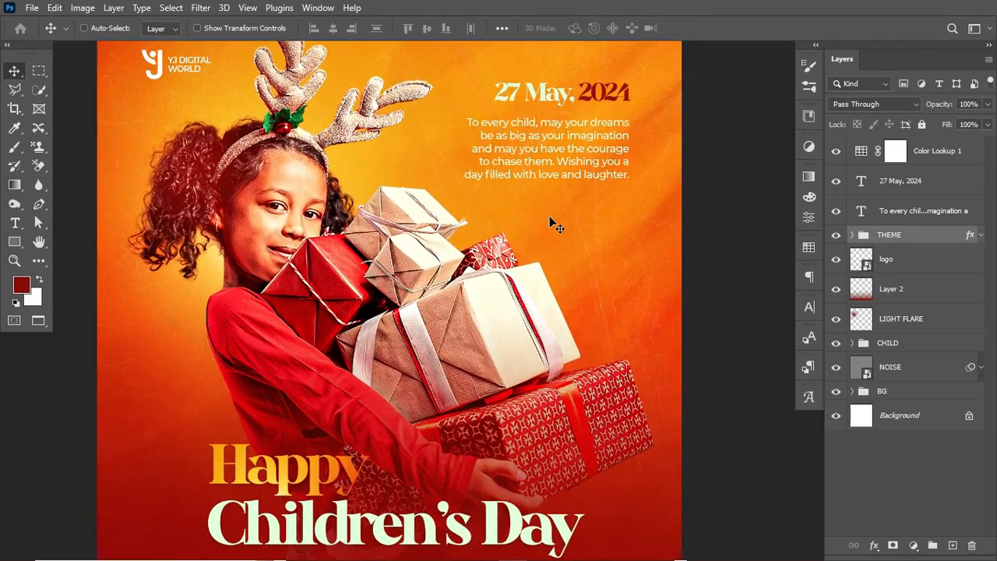
{"action": "scroll", "coordinate": [551, 223], "scroll_direction": "down", "scroll_amount": 2}
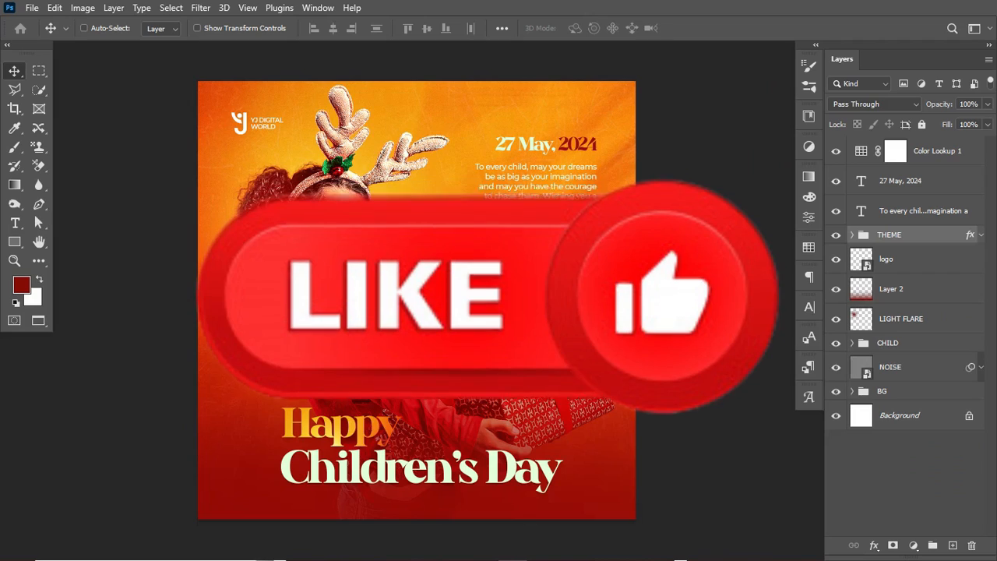
{"action": "scroll", "coordinate": [473, 282], "scroll_direction": "up", "scroll_amount": 1}
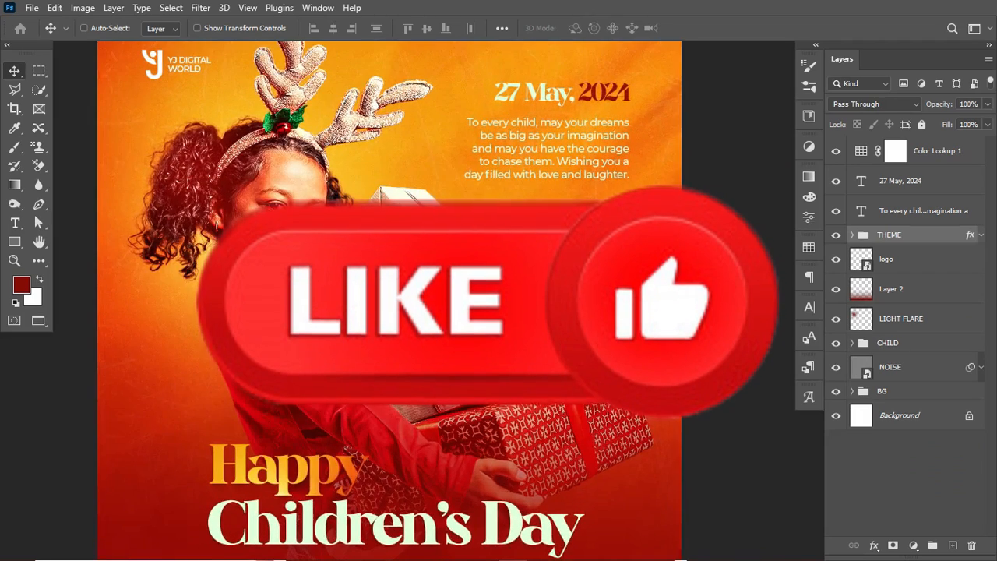
{"action": "key", "text": "ctrl+minus"}
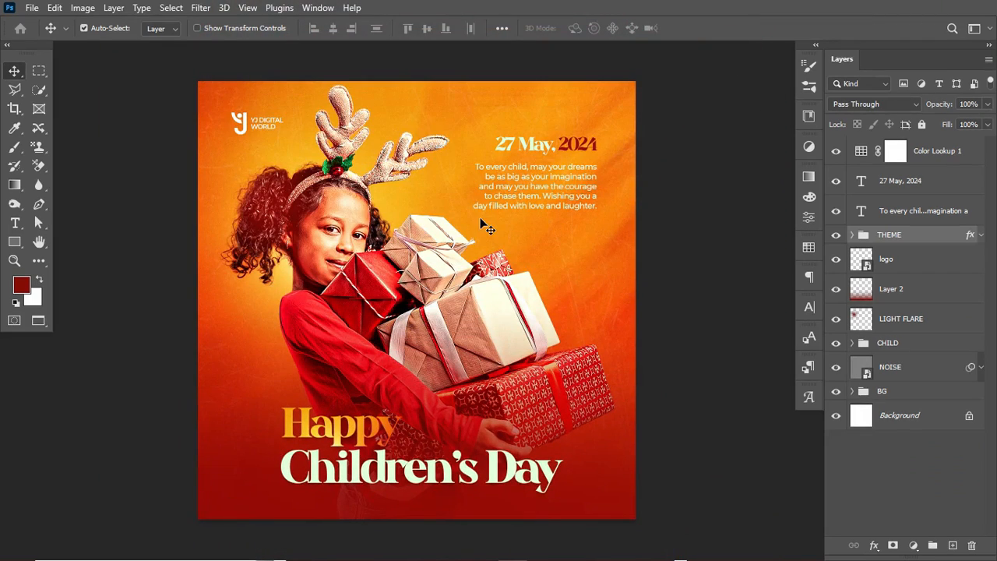